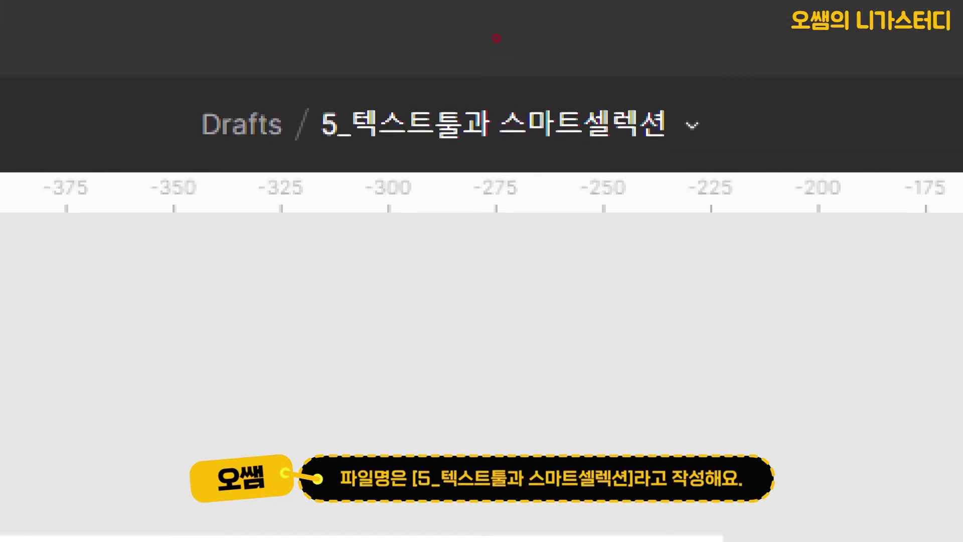
# Step: Select the 1_텍스트작성 frame and examine its width and height
pyautogui.moveTo(407, 40); pyautogui.dragTo(381, 74)
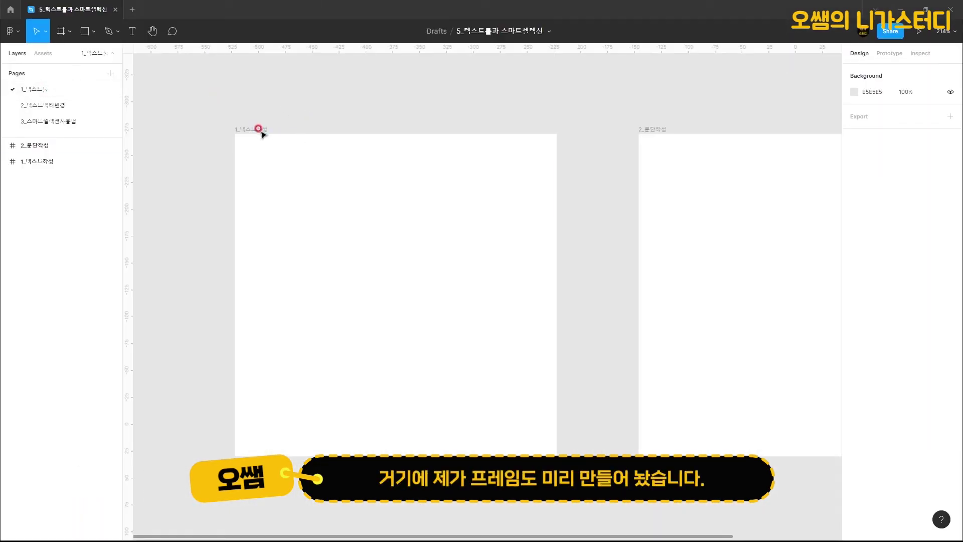
pyautogui.click(260, 131)
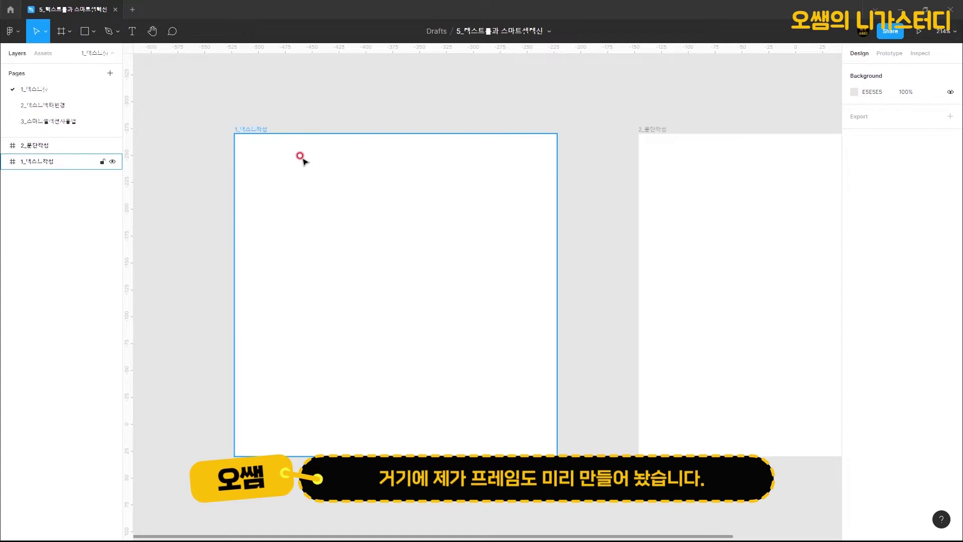
pyautogui.click(299, 155)
pyautogui.click(867, 130)
pyautogui.click(914, 129)
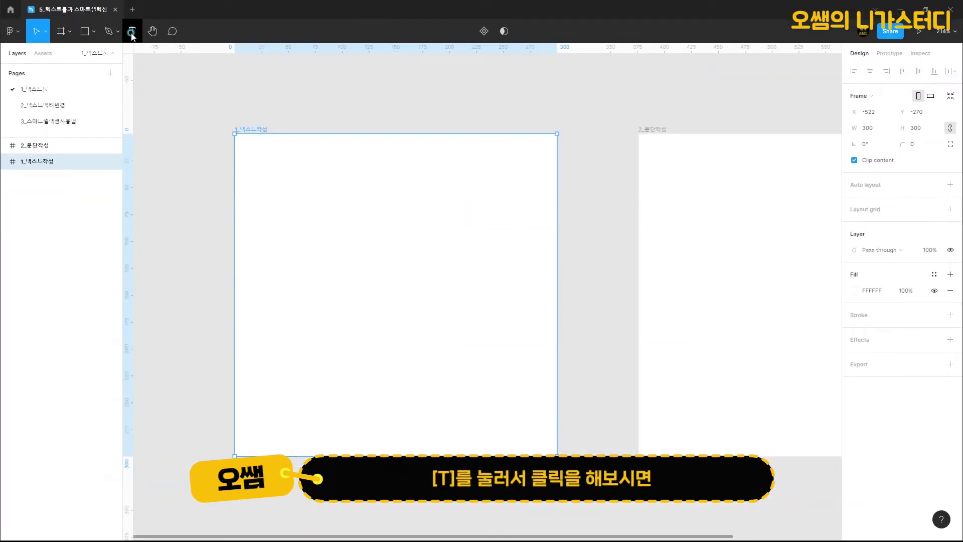
# Step: Add the text "ossam" as a single-line text object inside the 1_텍스트작성 frame
pyautogui.click(132, 33)
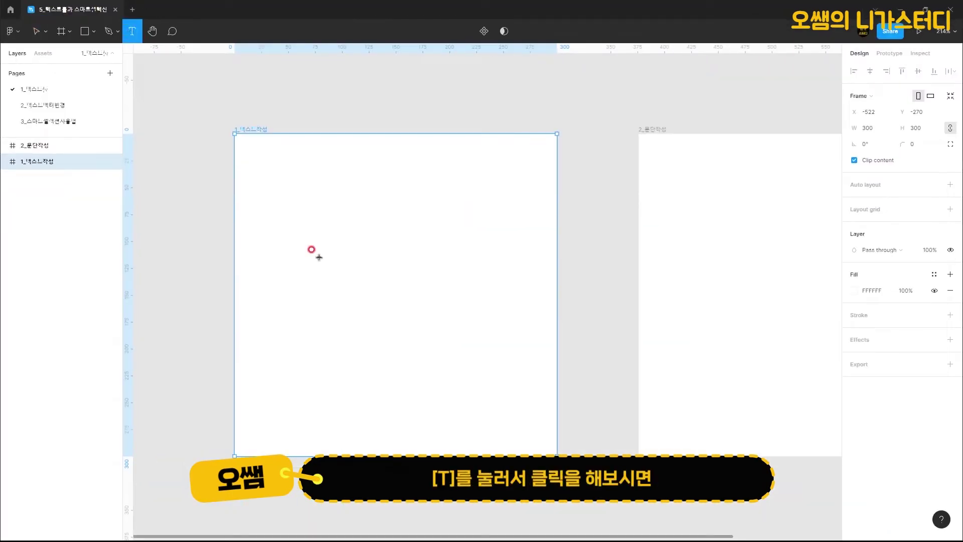
pyautogui.click(309, 235)
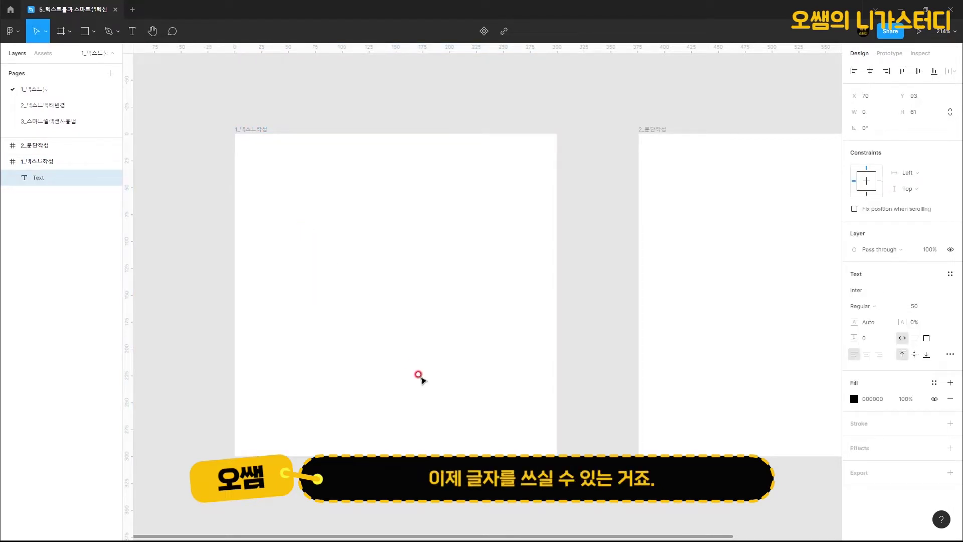
pyautogui.write('ossa')
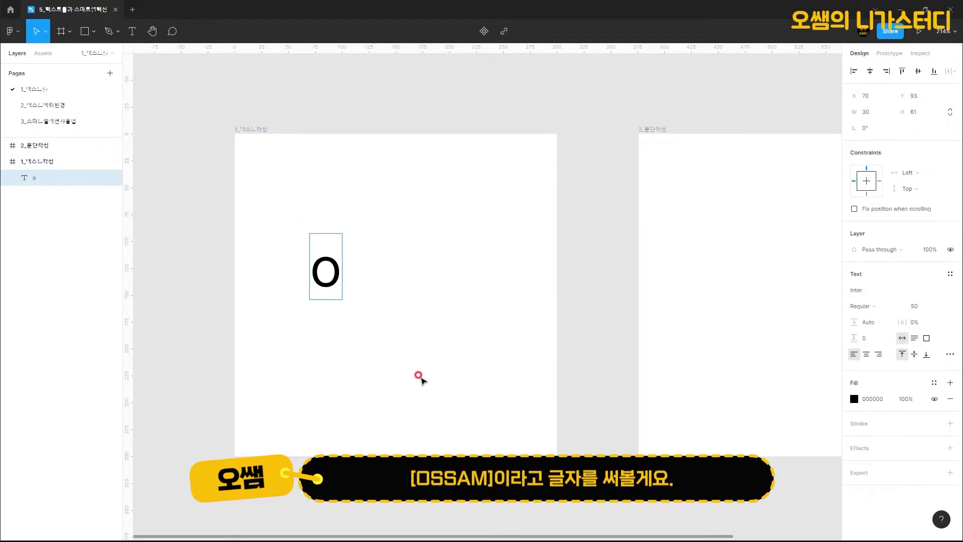
pyautogui.write('m')
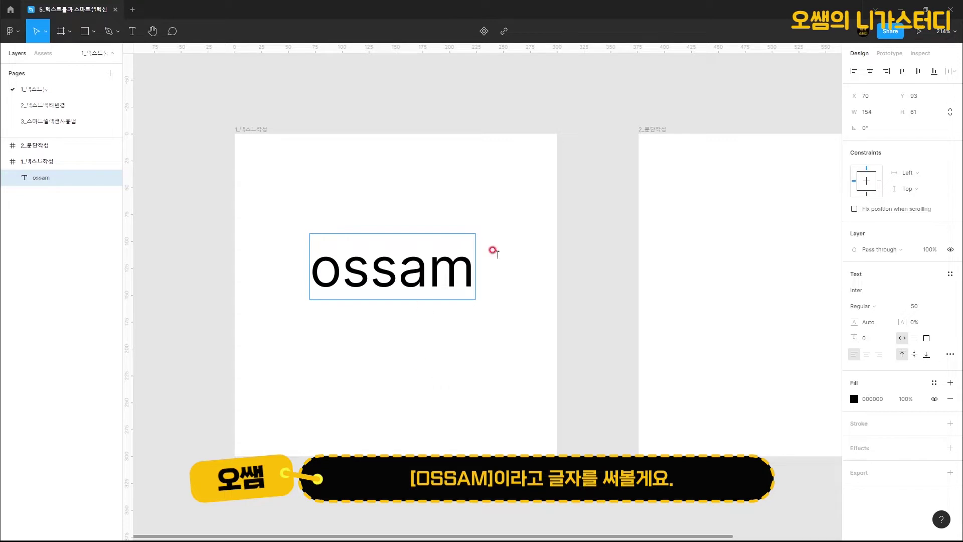
pyautogui.press('Escape')
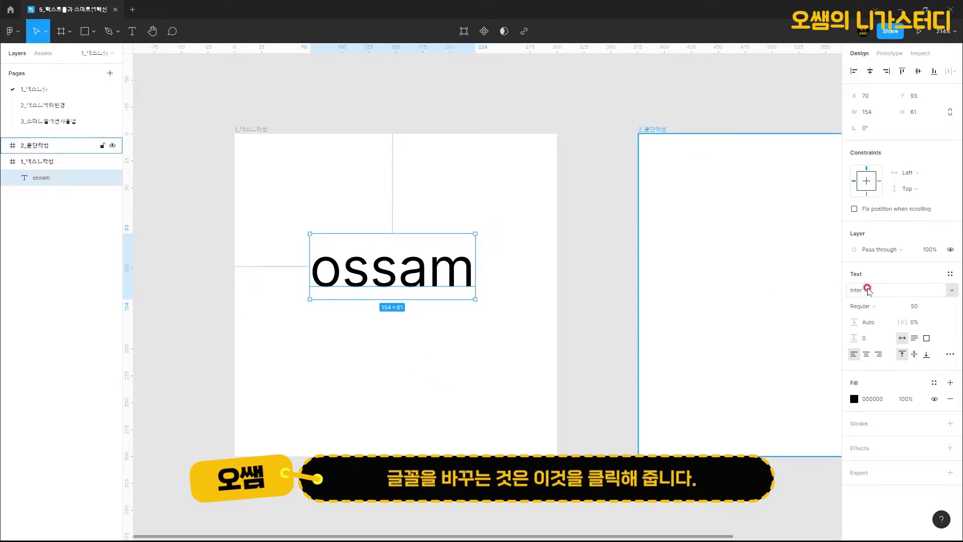
# Step: Change the font of the ossam text to JejuGothic
pyautogui.click(952, 291)
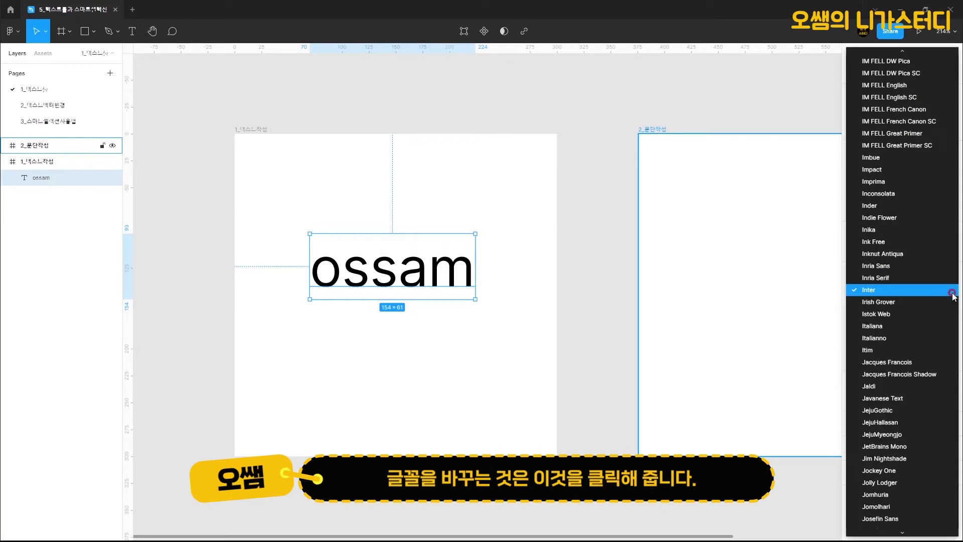
pyautogui.click(953, 291)
pyautogui.click(873, 290)
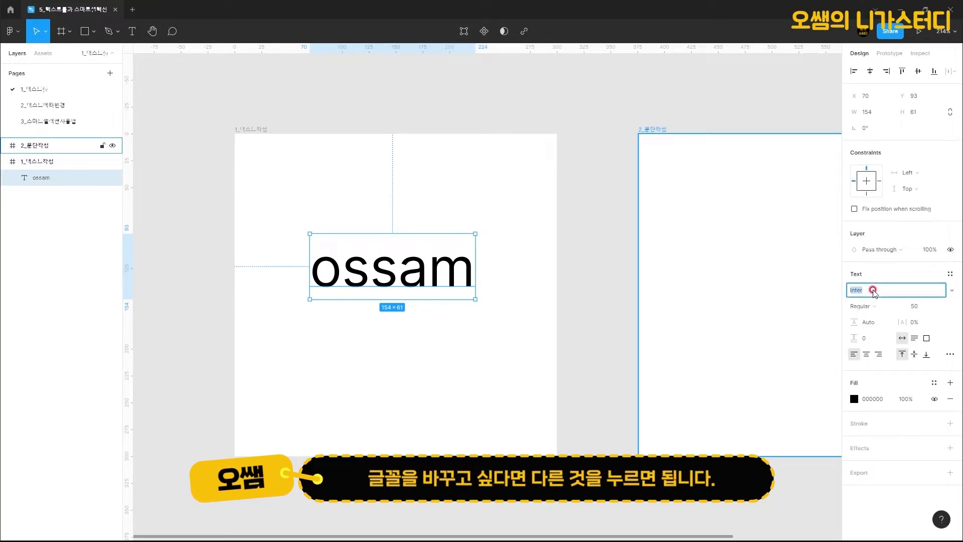
pyautogui.click(952, 291)
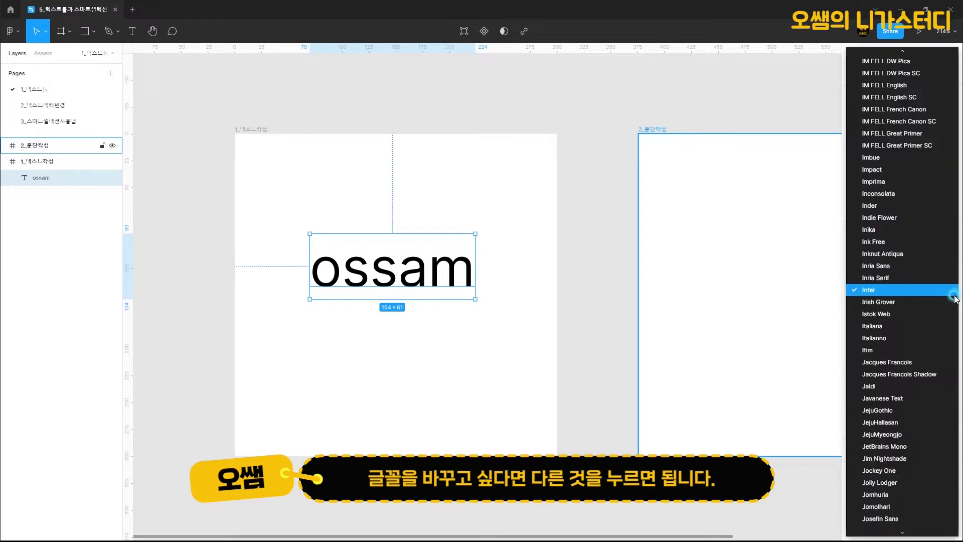
pyautogui.click(891, 410)
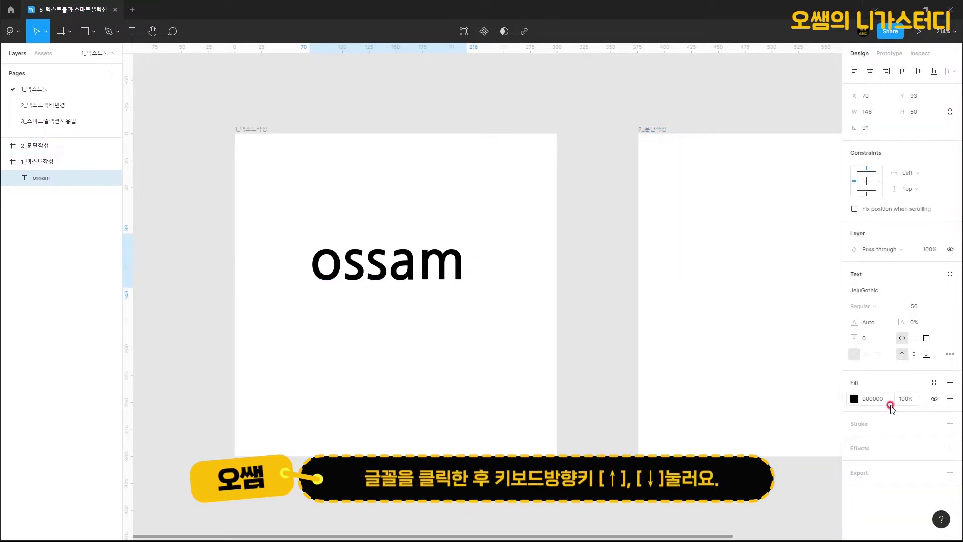
# Step: Step through neighbouring fonts such as Jacques Francois and Irish Grover on the ossam text, ending on Inter
pyautogui.click(897, 291)
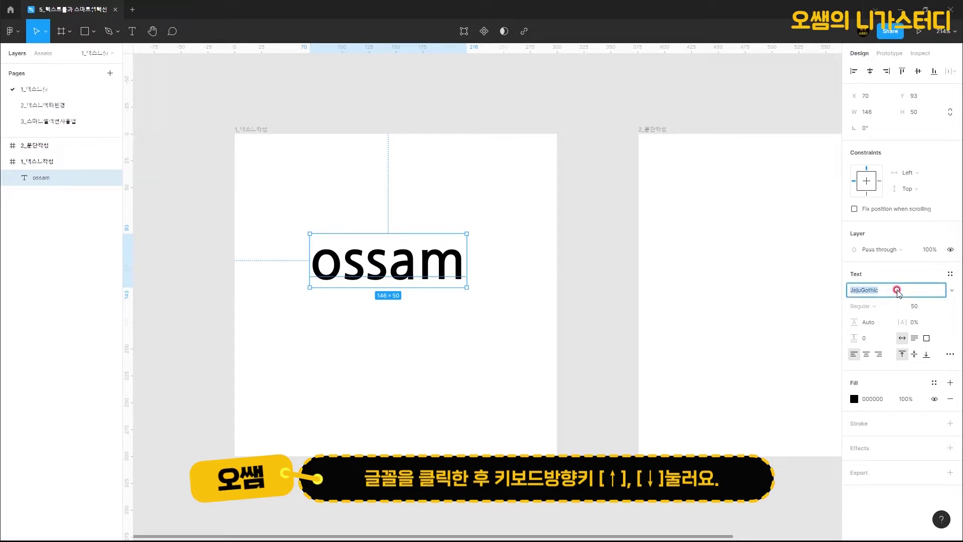
pyautogui.press('Up')
pyautogui.press('Up')
pyautogui.press('Up')
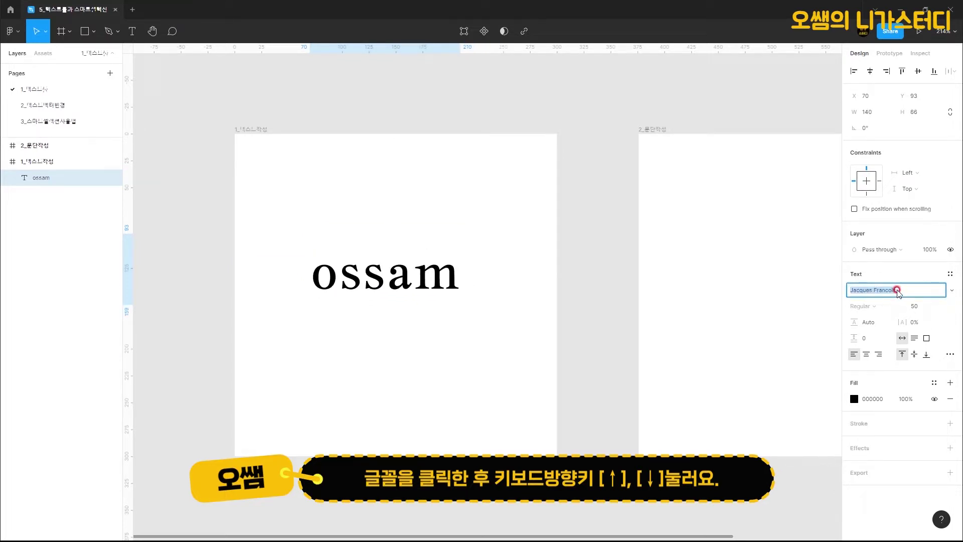
pyautogui.press('Up')
pyautogui.press('Up')
pyautogui.press('Up')
pyautogui.press('Up')
pyautogui.press('Up')
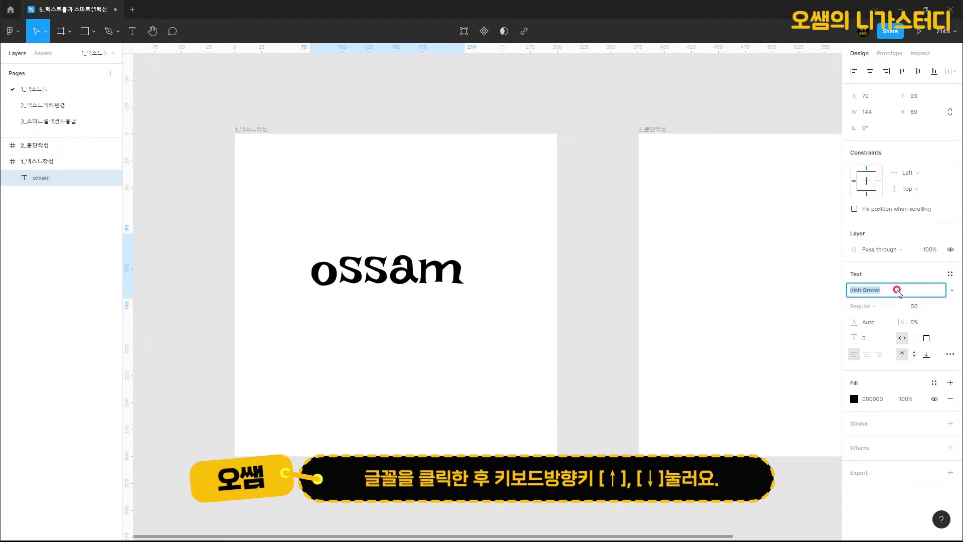
pyautogui.press('Up')
pyautogui.press('Down')
pyautogui.press('Down')
pyautogui.press('Down')
pyautogui.press('Down')
pyautogui.press('Down')
pyautogui.press('Up')
pyautogui.press('Up')
pyautogui.press('Up')
pyautogui.press('Up')
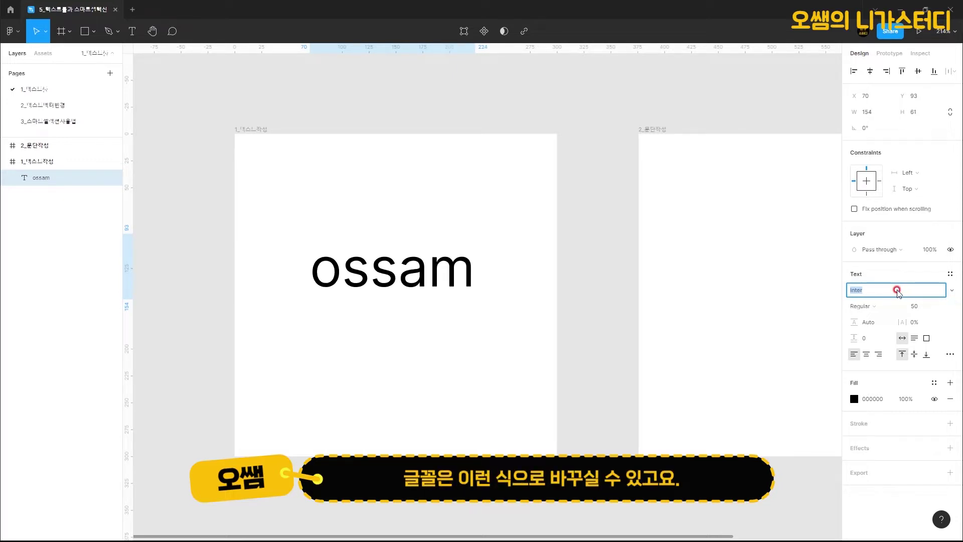
# Step: Set the ossam text's font style to Bold
pyautogui.click(869, 306)
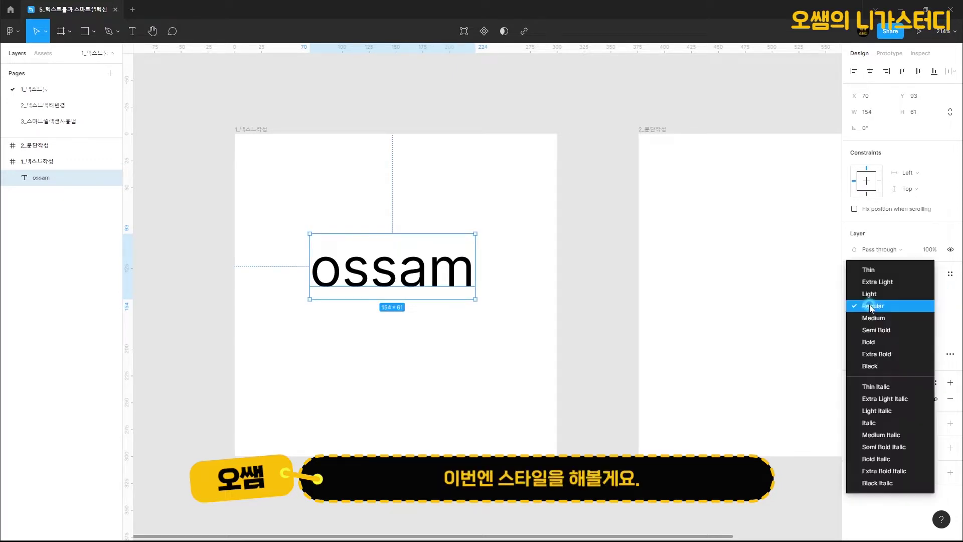
pyautogui.click(874, 343)
pyautogui.click(874, 291)
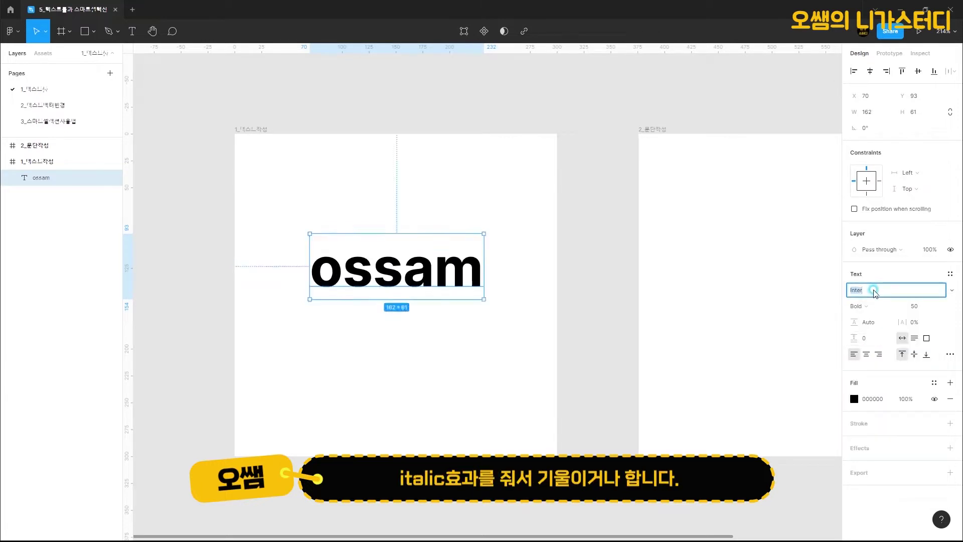
# Step: Try the Italic style on the ossam text and return it to Regular
pyautogui.click(868, 306)
pyautogui.click(882, 388)
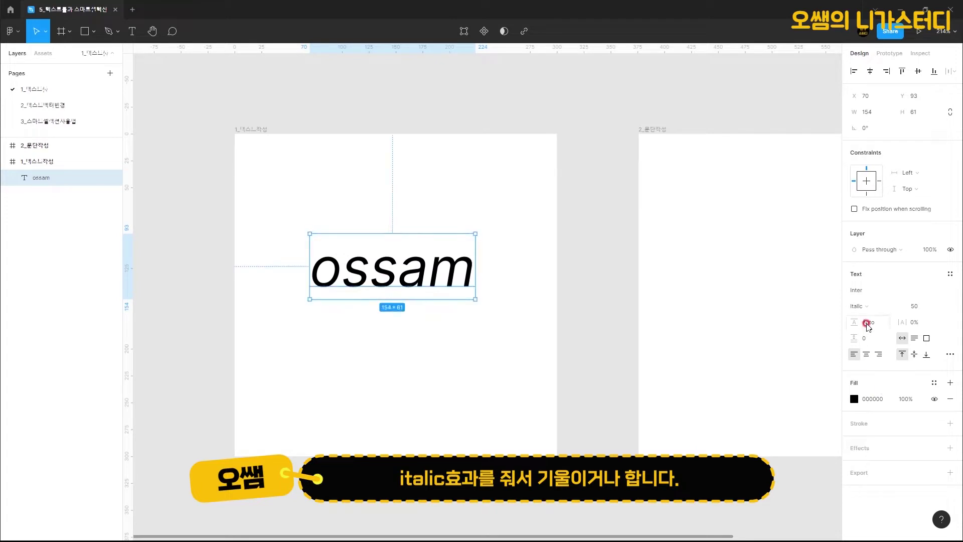
pyautogui.click(868, 306)
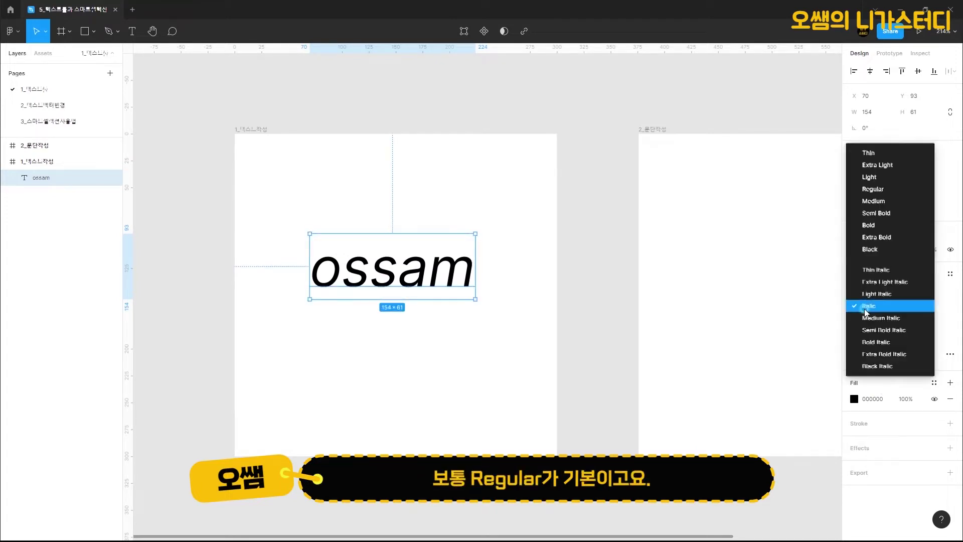
pyautogui.click(875, 190)
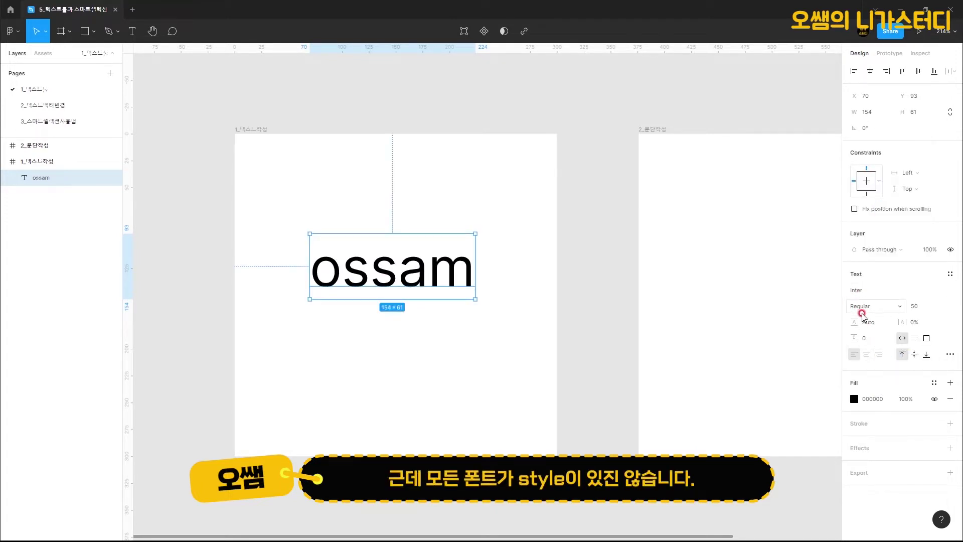
# Step: Change the ossam text's font to Irish Grover and check whether it offers other styles
pyautogui.click(873, 291)
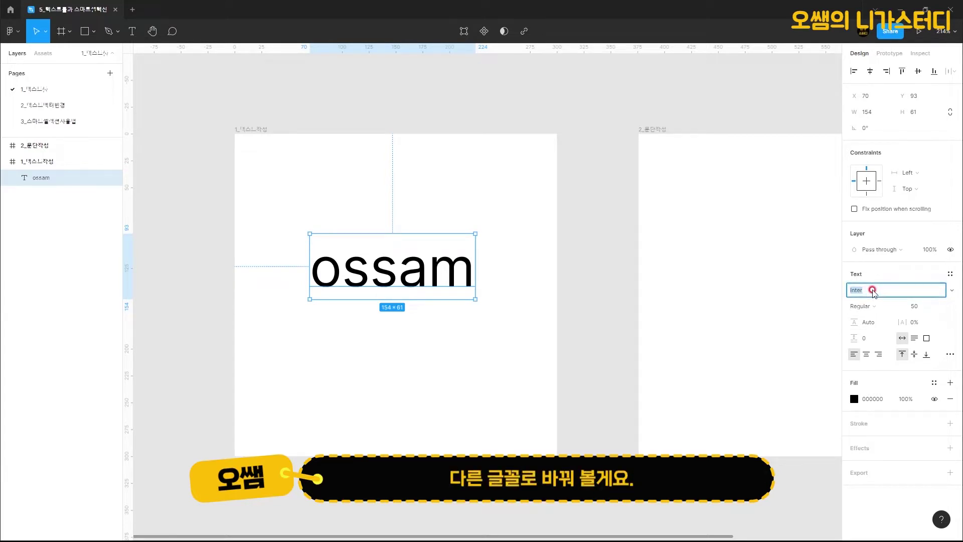
pyautogui.press('Down')
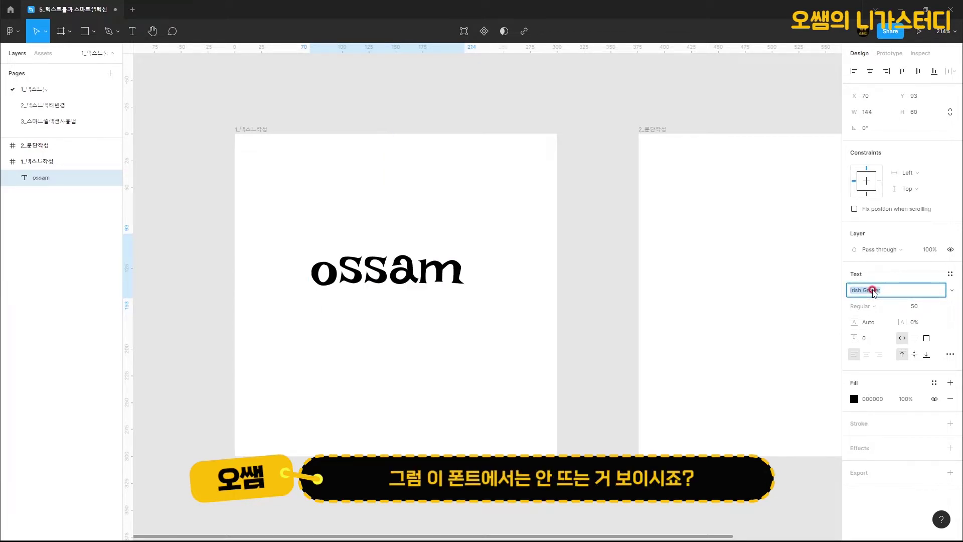
pyautogui.click(868, 307)
# Step: Set the ossam text's font back to Inter and look through its available styles
pyautogui.click(892, 291)
pyautogui.press('Up')
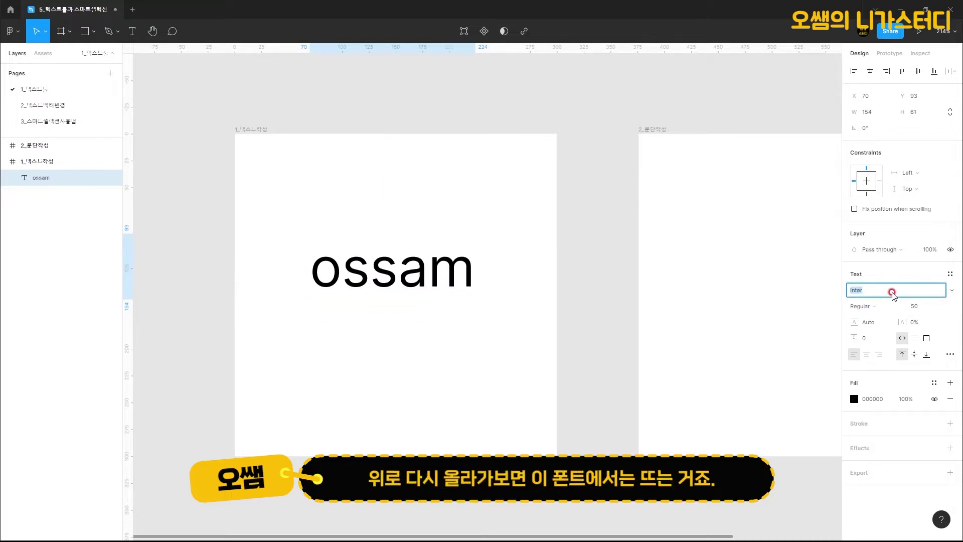
pyautogui.click(868, 305)
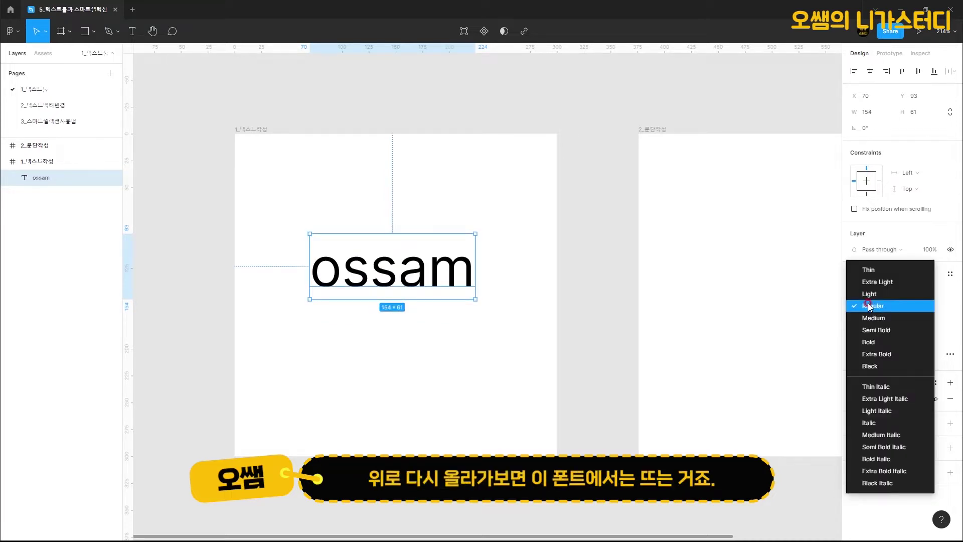
pyautogui.click(698, 213)
# Step: Set the ossam text's font size to 20
pyautogui.click(914, 306)
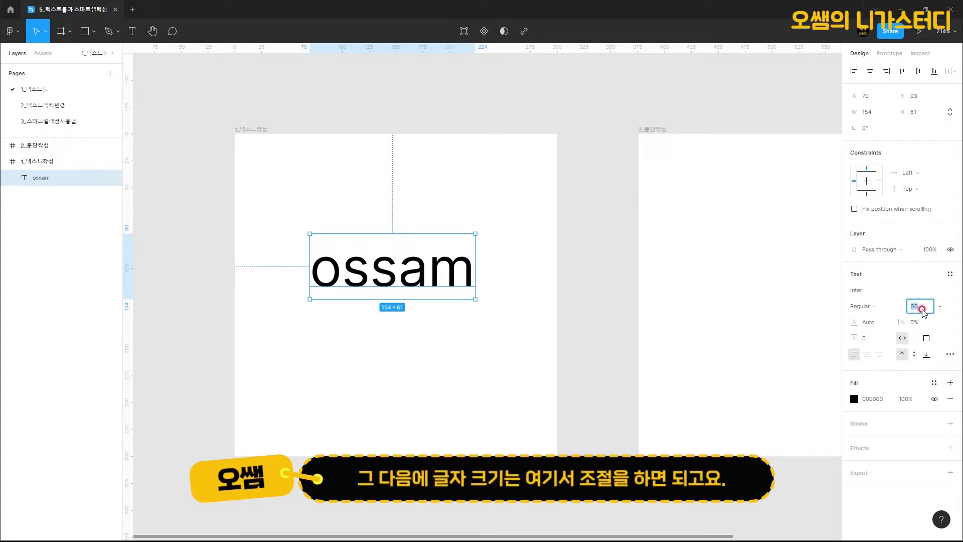
pyautogui.write('20')
pyautogui.press('Return')
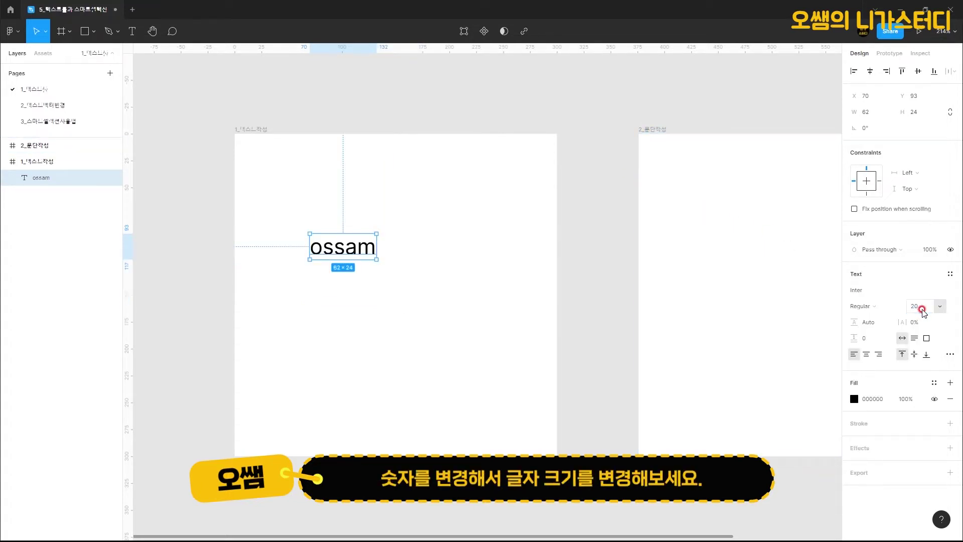
# Step: Set the ossam text's font size back to 50
pyautogui.click(922, 309)
pyautogui.write('50')
pyautogui.press('Return')
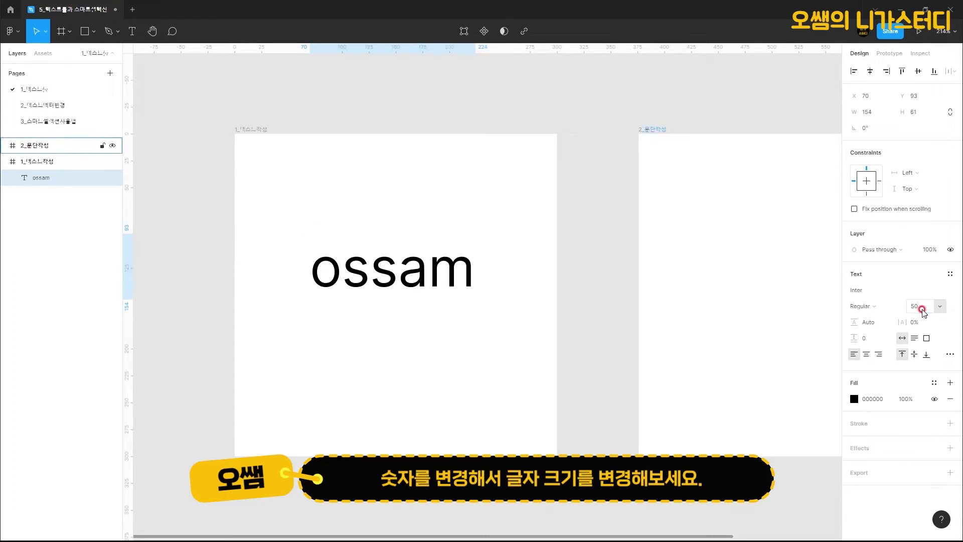
# Step: Move the ossam text up near the top of its frame, to about X 68, Y 24
pyautogui.click(430, 274)
pyautogui.moveTo(430, 274); pyautogui.dragTo(432, 201)
# Step: Draw a fixed-size text box about 194 × 128 below the ossam text and enter "ossam2" in it
pyautogui.click(131, 32)
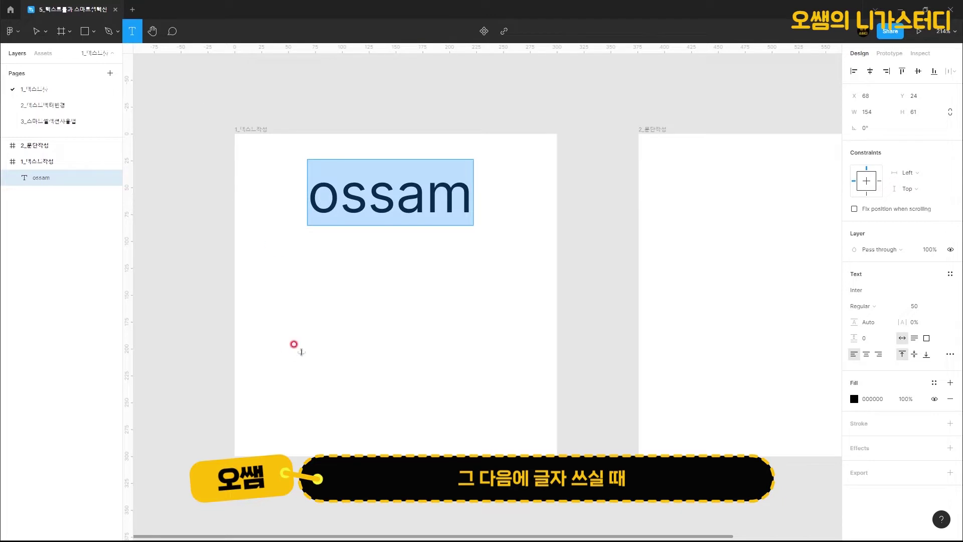
pyautogui.moveTo(273, 286); pyautogui.dragTo(484, 424)
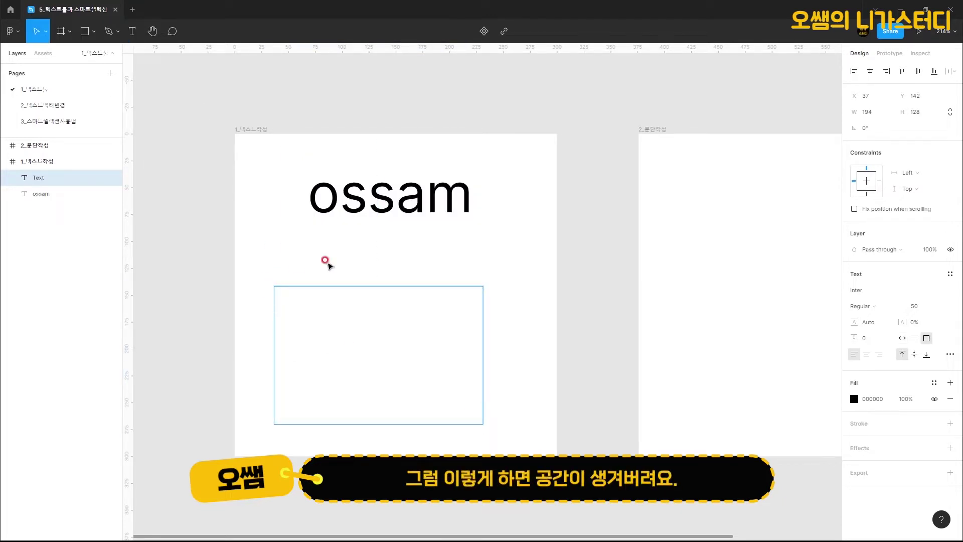
pyautogui.write('o')
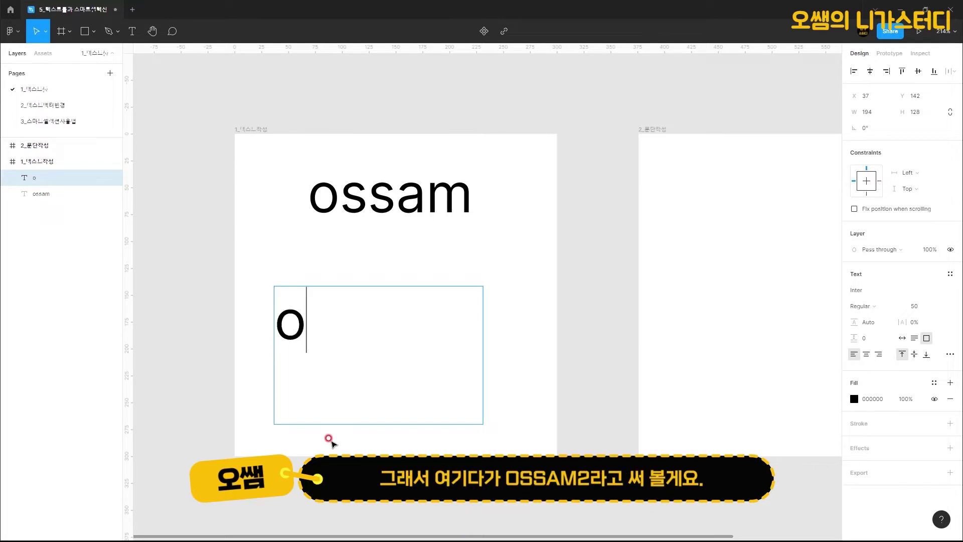
pyautogui.write('ssam2')
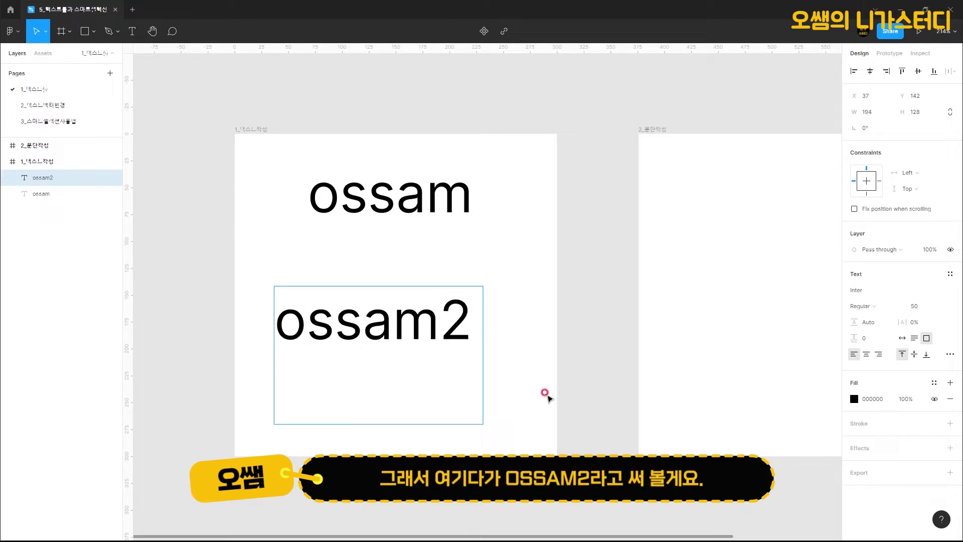
pyautogui.press('Escape')
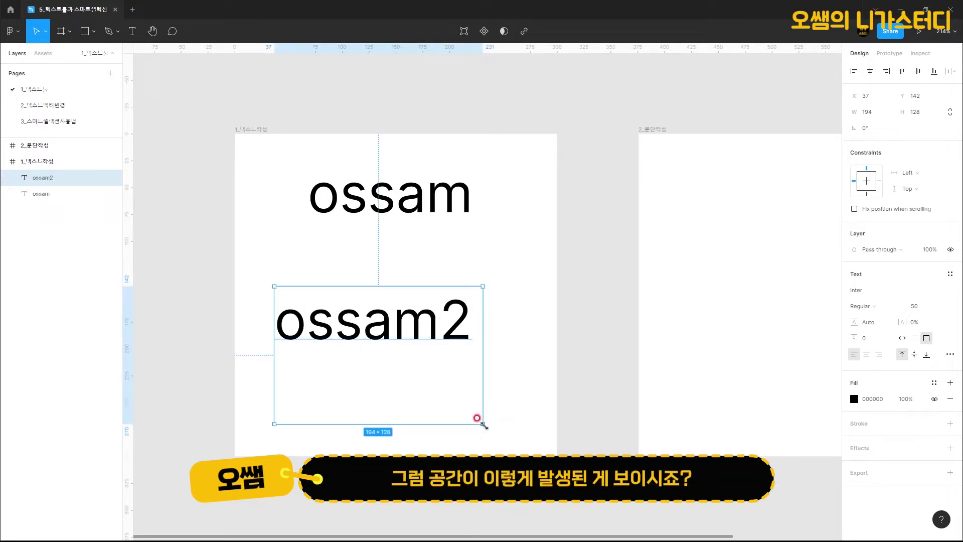
# Step: Widen the ossam2 text box to about 247, keeping its height, and deselect it
pyautogui.moveTo(499, 414); pyautogui.dragTo(534, 416)
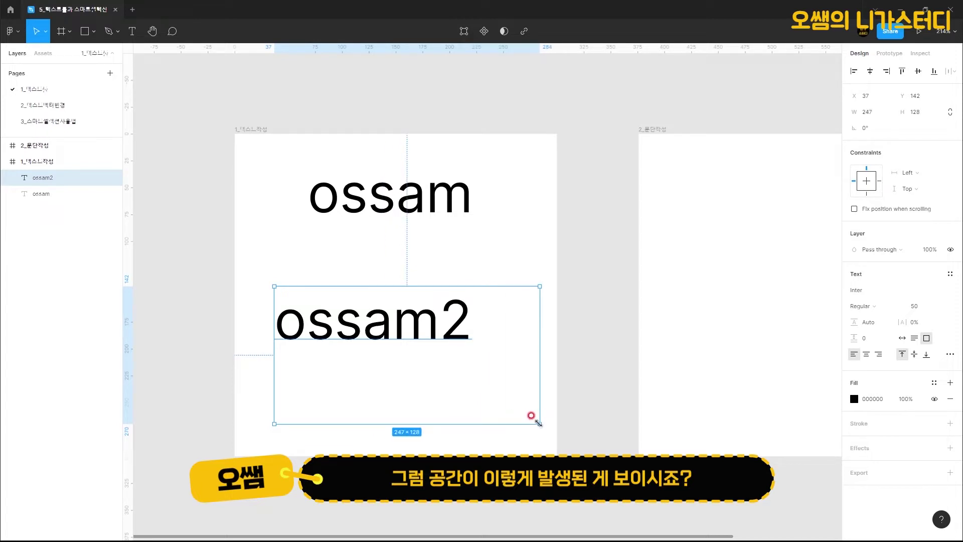
pyautogui.click(524, 273)
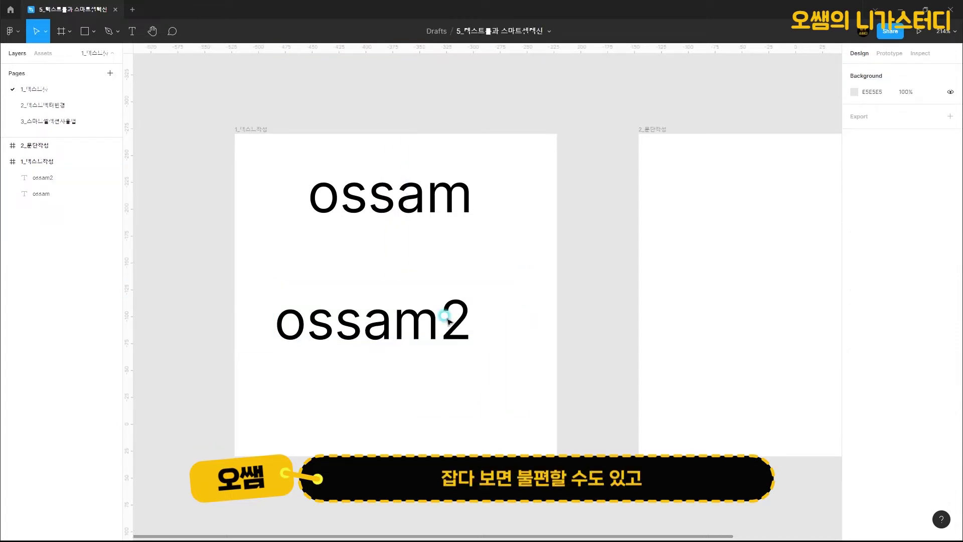
# Step: Try Auto height resizing on the ossam2 text box and undo it
pyautogui.click(408, 323)
pyautogui.click(556, 450)
pyautogui.click(387, 313)
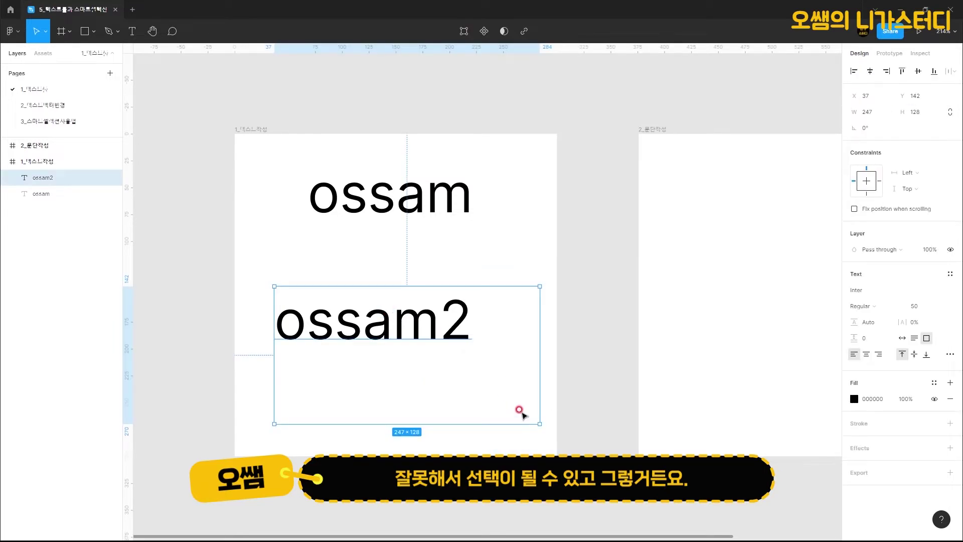
pyautogui.click(486, 269)
pyautogui.click(424, 321)
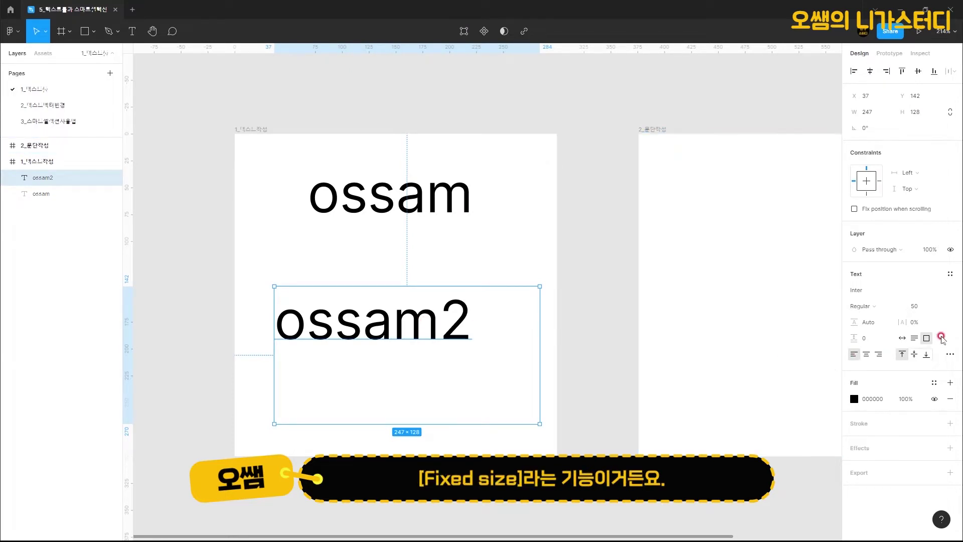
pyautogui.click(914, 340)
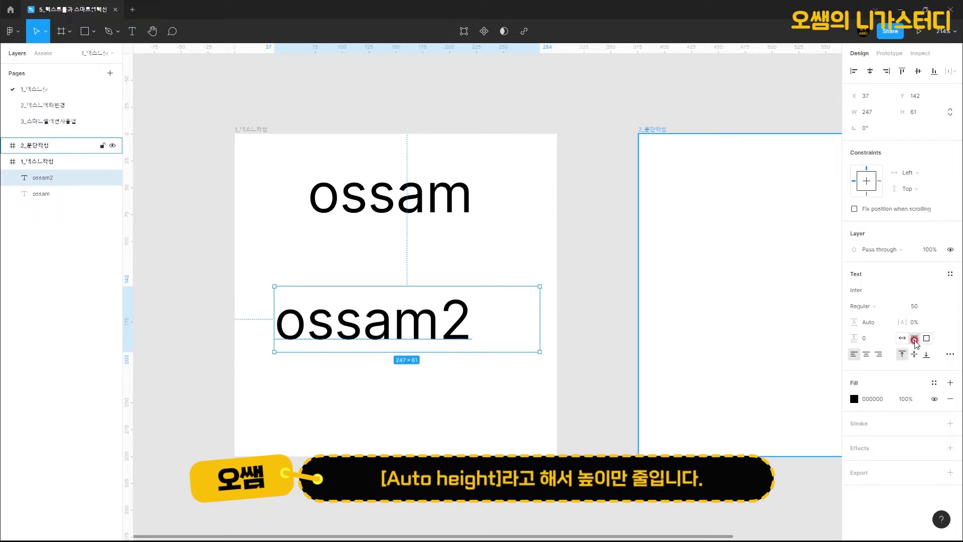
pyautogui.hotkey('ctrl', 'z')
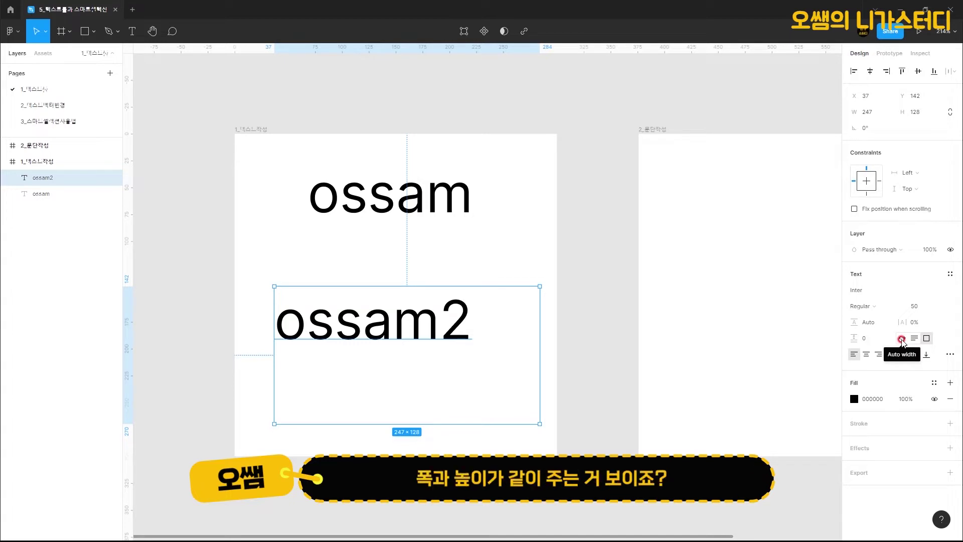
# Step: Shrink the ossam2 box to its text with Auto width, return it to Fixed size, and move it up just below ossam
pyautogui.click(902, 339)
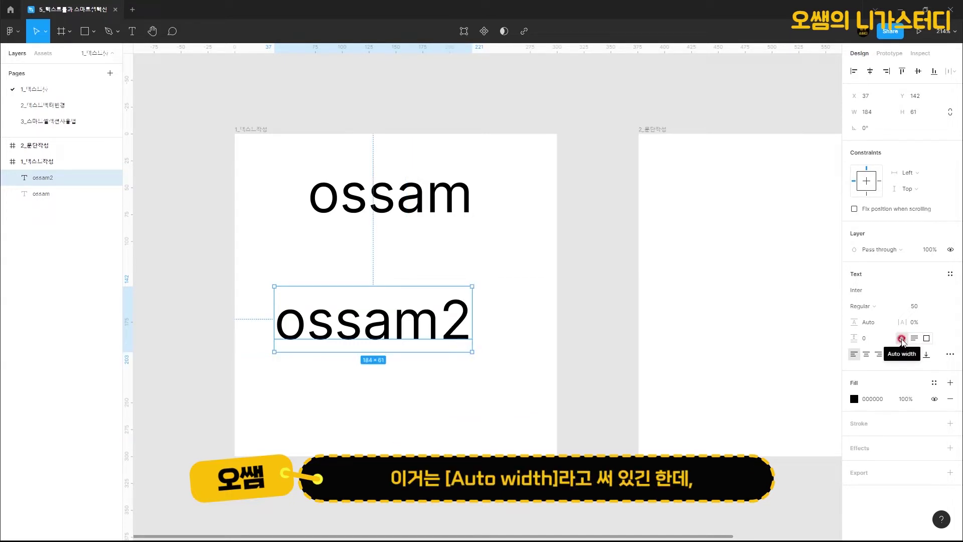
pyautogui.click(927, 339)
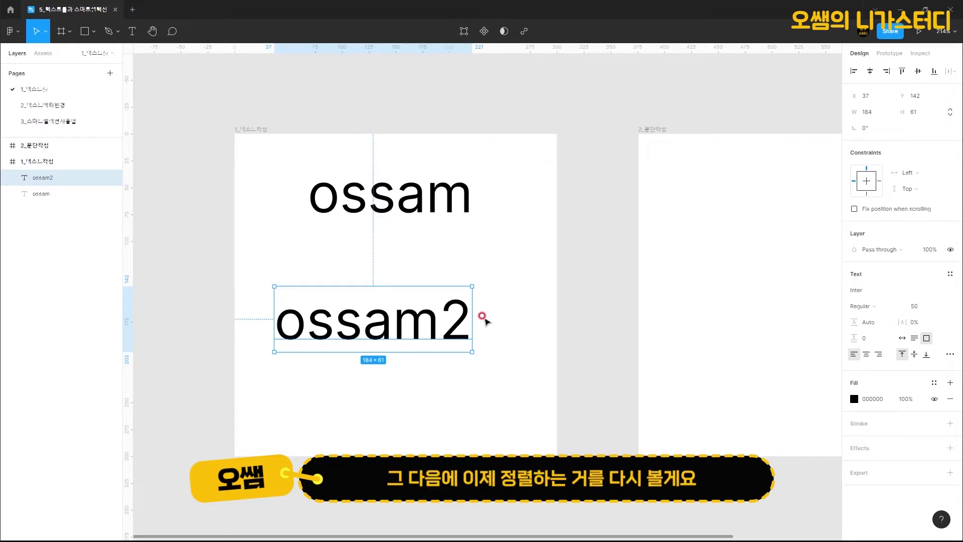
pyautogui.moveTo(416, 330); pyautogui.dragTo(438, 261)
# Step: Draw a fixed-size text box about 237 × 116 below ossam2, enter "ossam3" in it, and move it to about X 27, Y 161
pyautogui.press('r')
pyautogui.click(132, 31)
pyautogui.moveTo(281, 314); pyautogui.dragTo(536, 439)
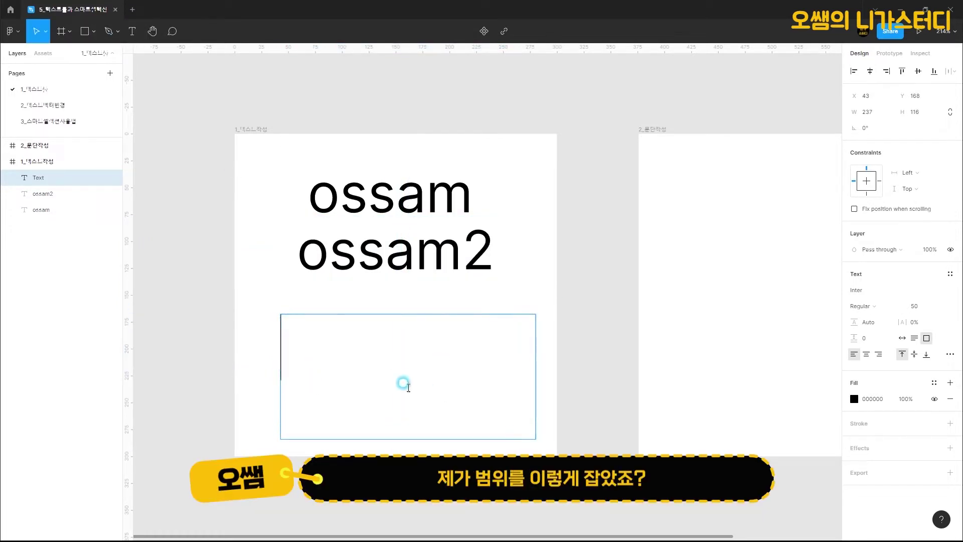
pyautogui.write('ossam3')
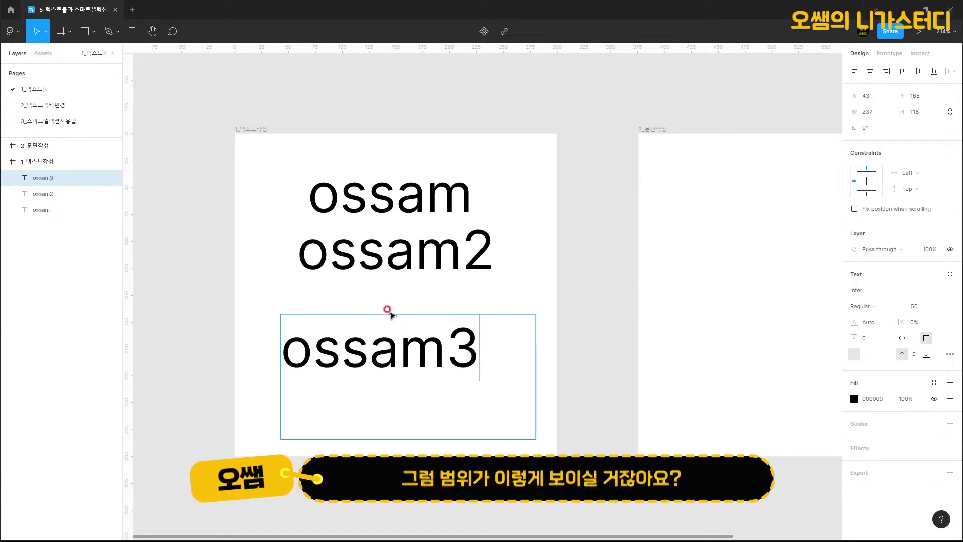
pyautogui.press('Escape')
pyautogui.moveTo(454, 344); pyautogui.dragTo(437, 336)
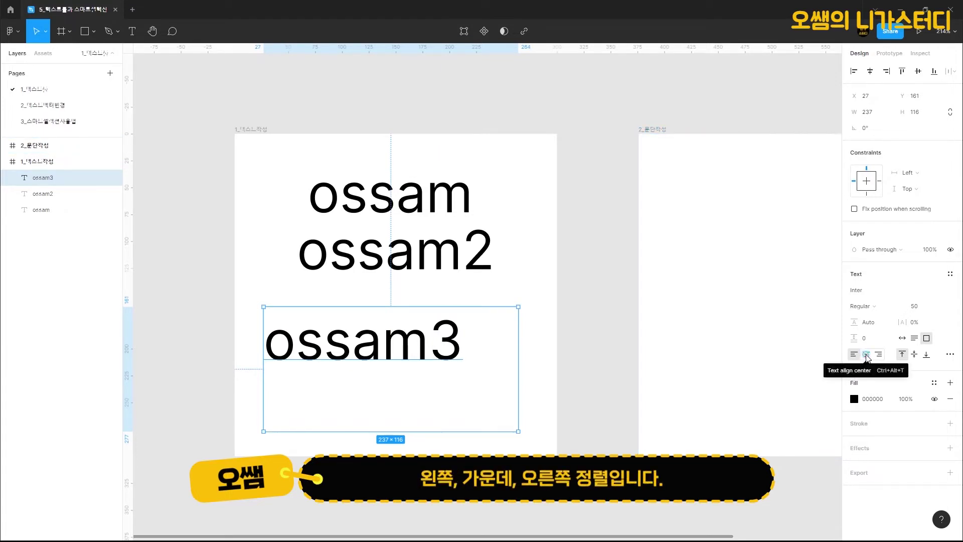
# Step: Try center and right text alignment on ossam3 and return it to left alignment
pyautogui.click(866, 355)
pyautogui.click(878, 354)
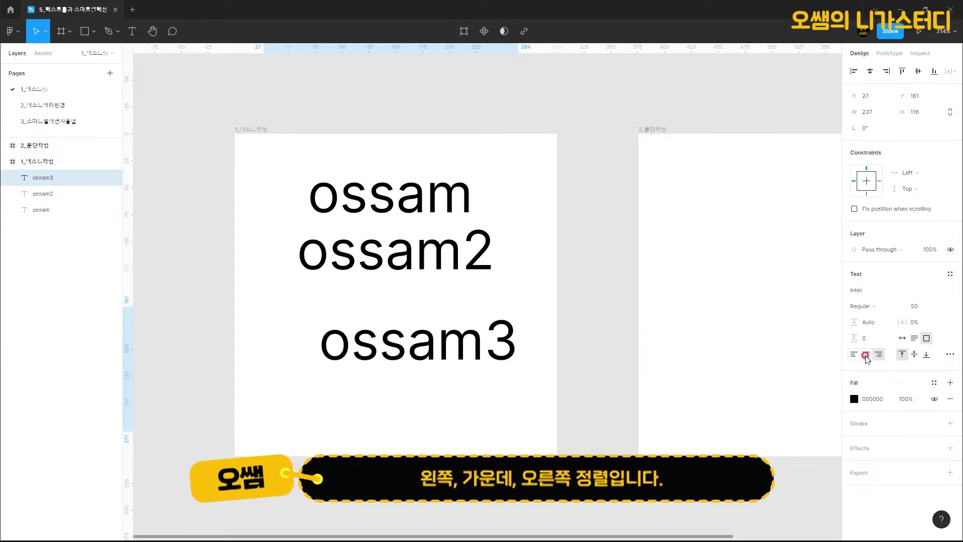
pyautogui.click(854, 355)
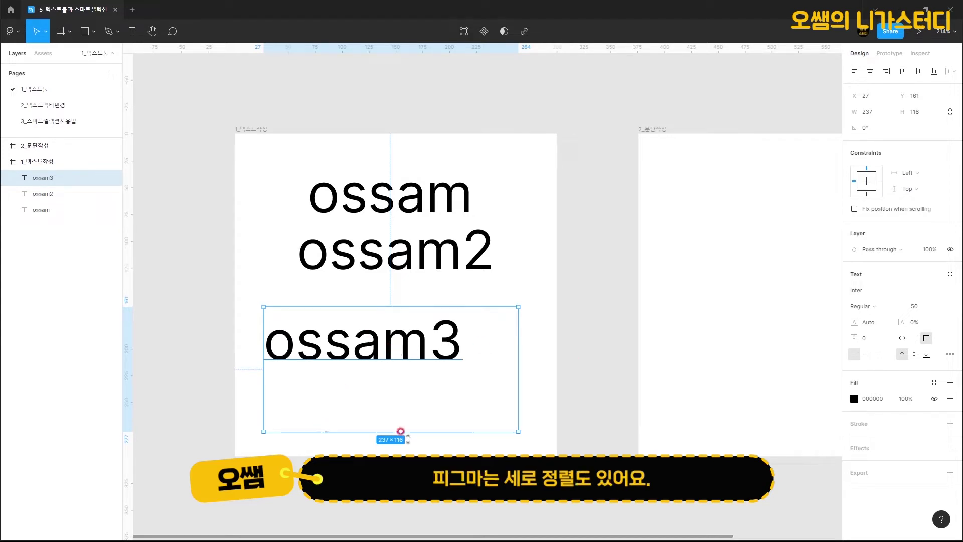
# Step: Try middle and bottom vertical alignment on ossam3, return it to top alignment, and deselect it
pyautogui.click(914, 354)
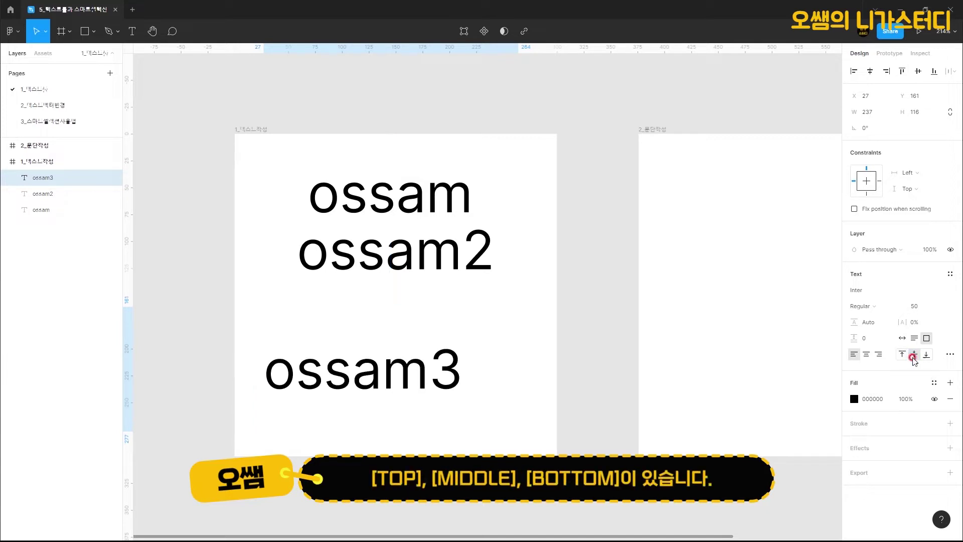
pyautogui.click(927, 355)
pyautogui.click(913, 355)
pyautogui.click(906, 355)
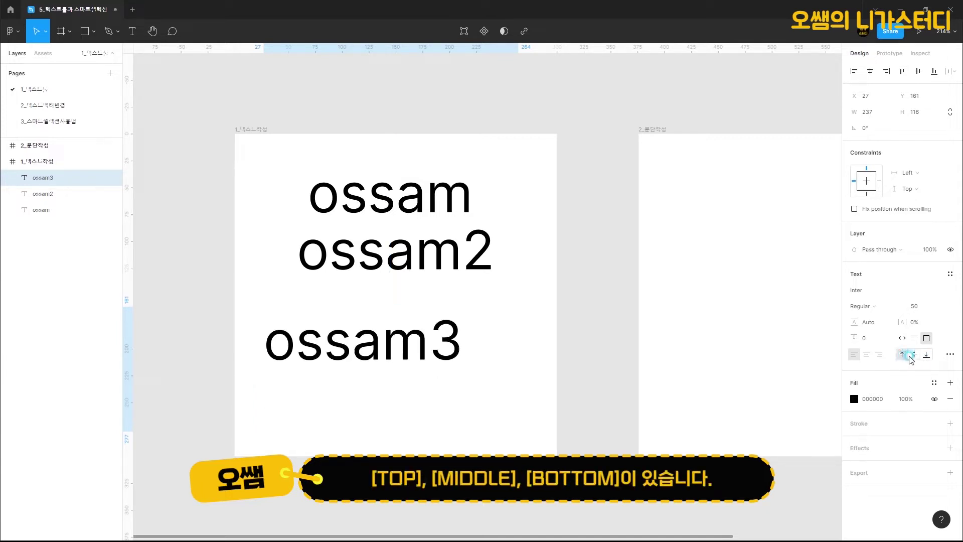
pyautogui.click(914, 355)
pyautogui.click(926, 355)
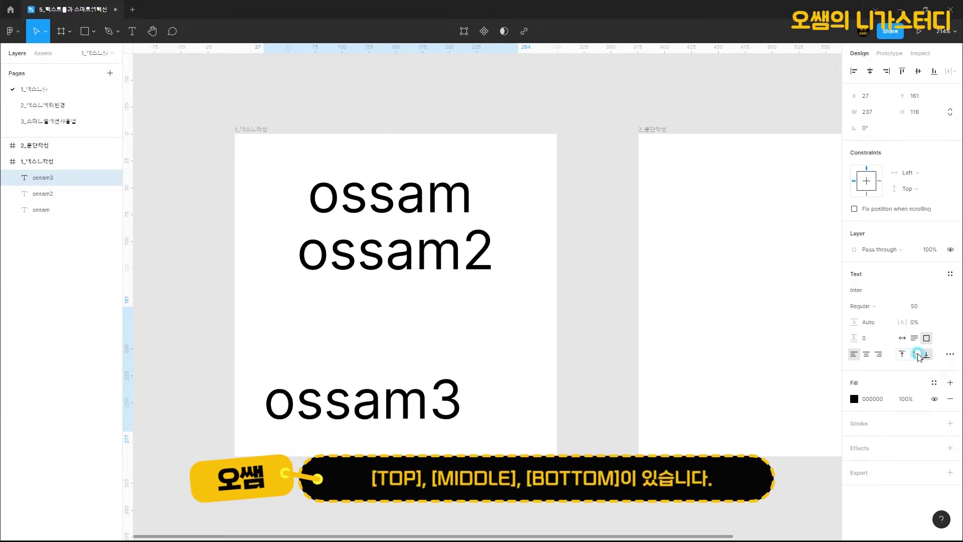
pyautogui.click(902, 354)
pyautogui.click(409, 336)
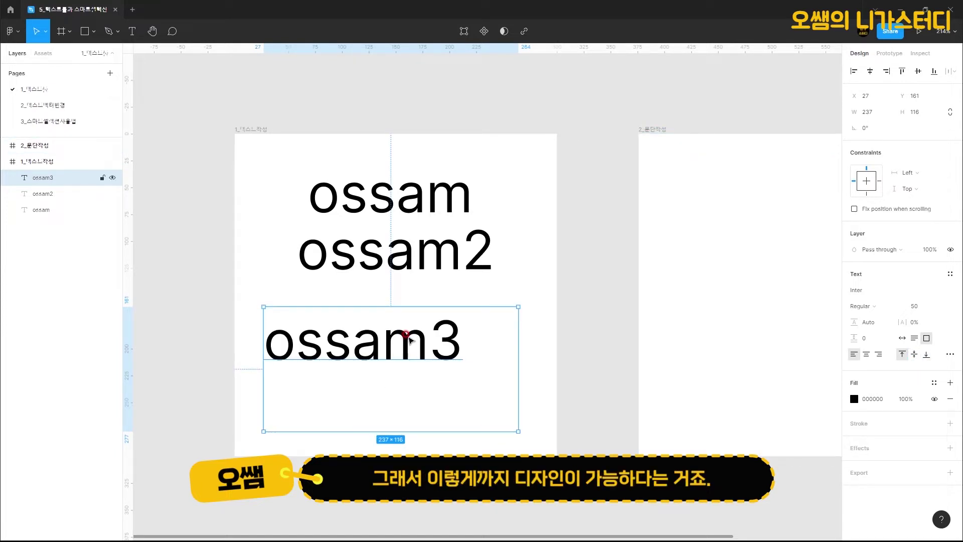
pyautogui.click(570, 355)
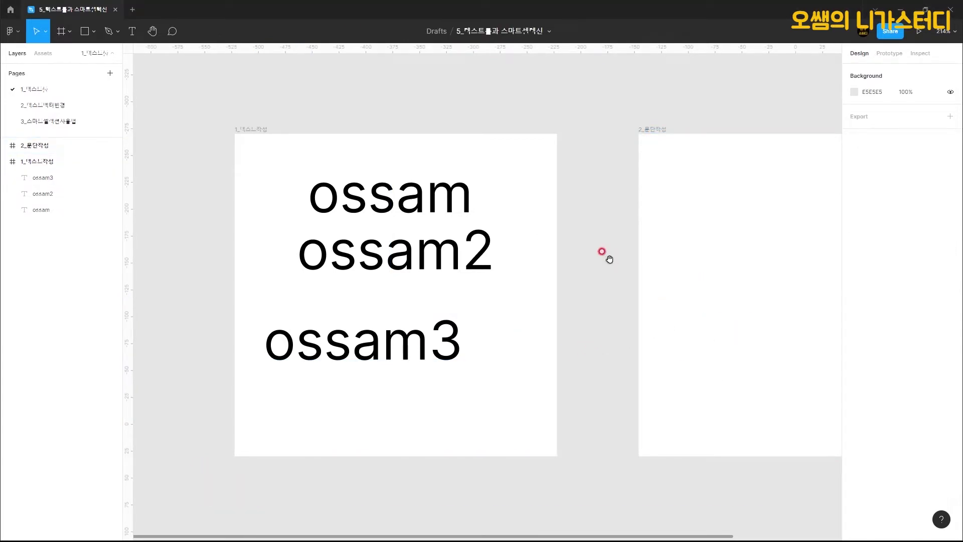
# Step: Examine the Lorem ipsum entry in the Community plugin list and return to the design file
pyautogui.moveTo(572, 265); pyautogui.dragTo(290, 264)
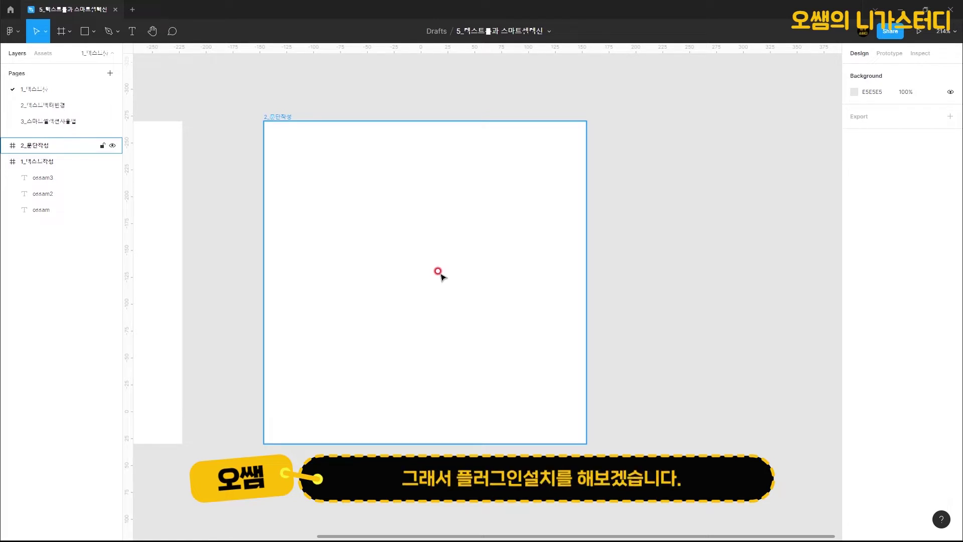
pyautogui.click(20, 36)
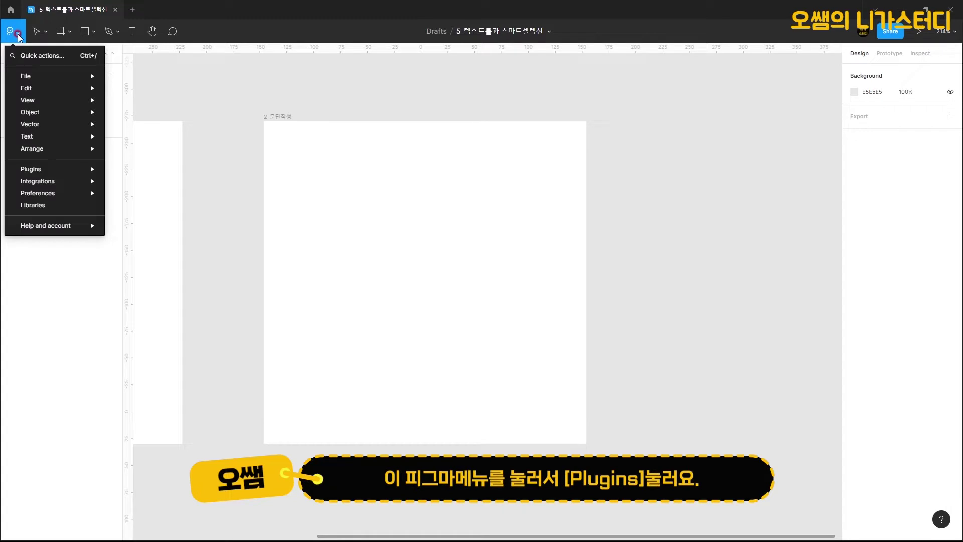
pyautogui.click(82, 170)
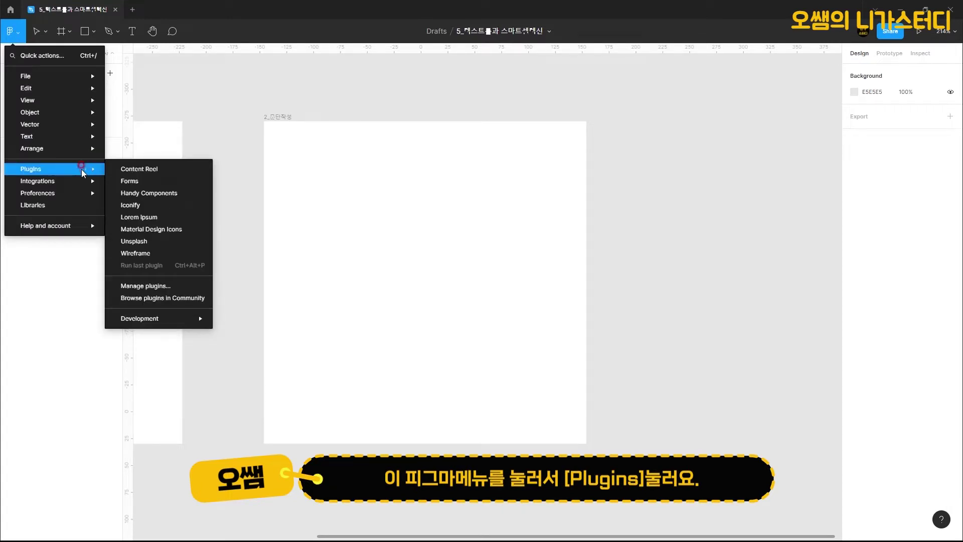
pyautogui.click(179, 298)
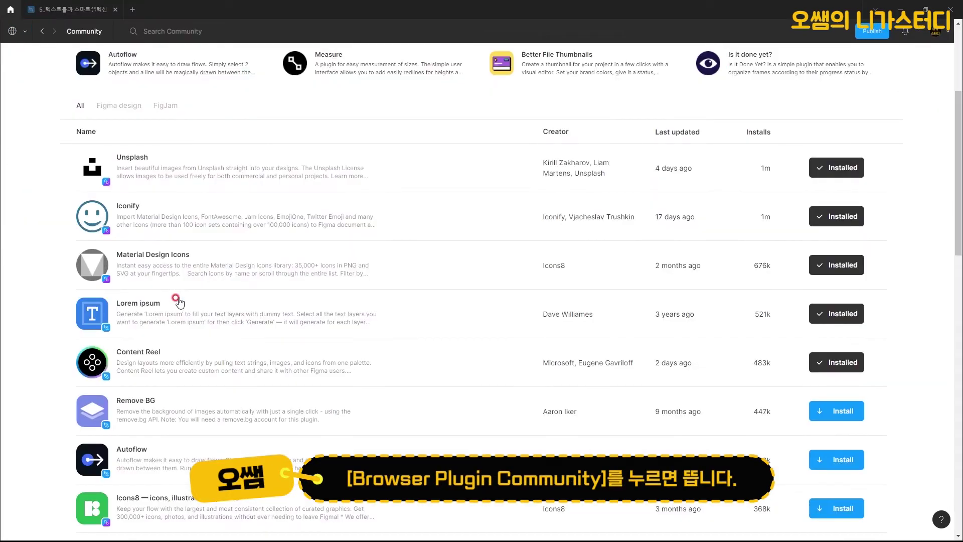
pyautogui.scroll(4, 476, 191)
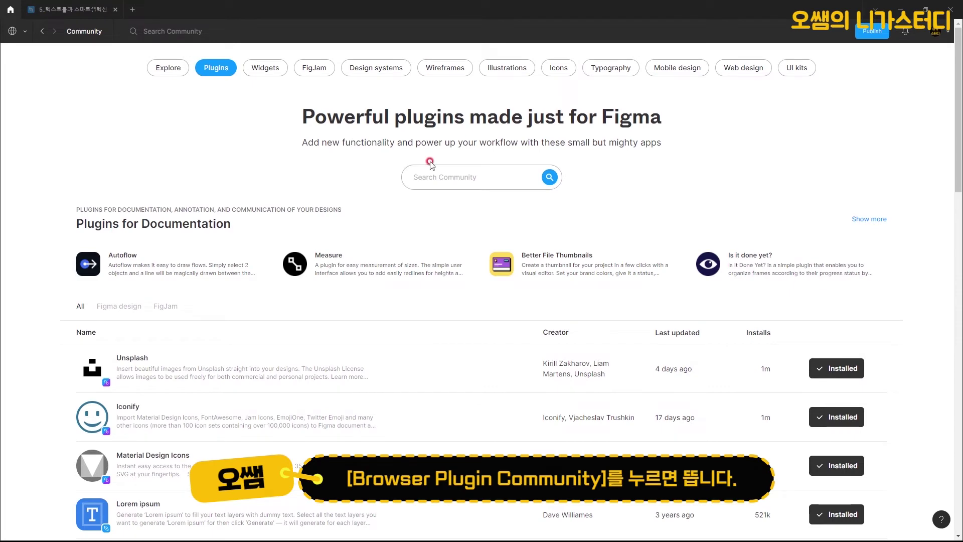
pyautogui.click(462, 176)
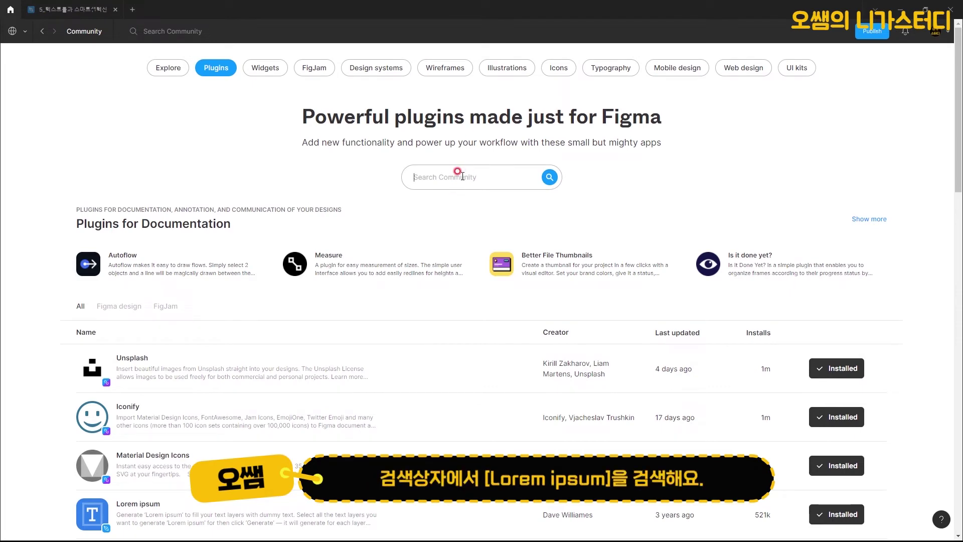
pyautogui.scroll(-4, 155, 306)
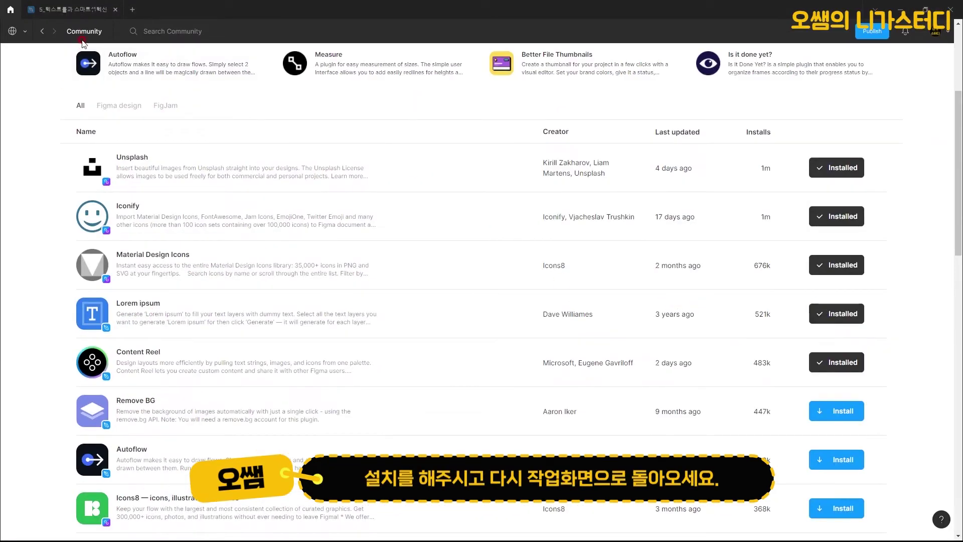
pyautogui.click(75, 14)
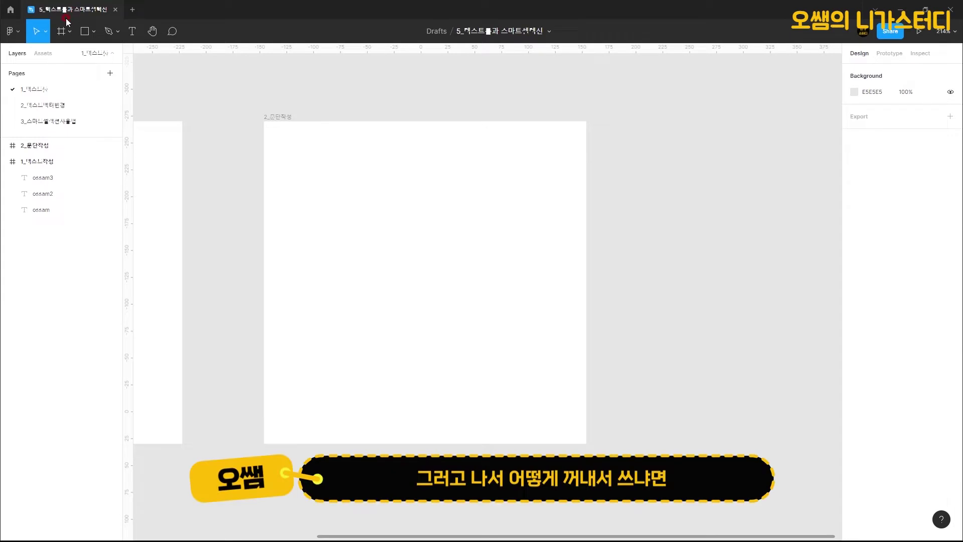
# Step: Run the Lorem ipsum plugin and place its window beside the empty 2_문단작성 frame
pyautogui.click(15, 31)
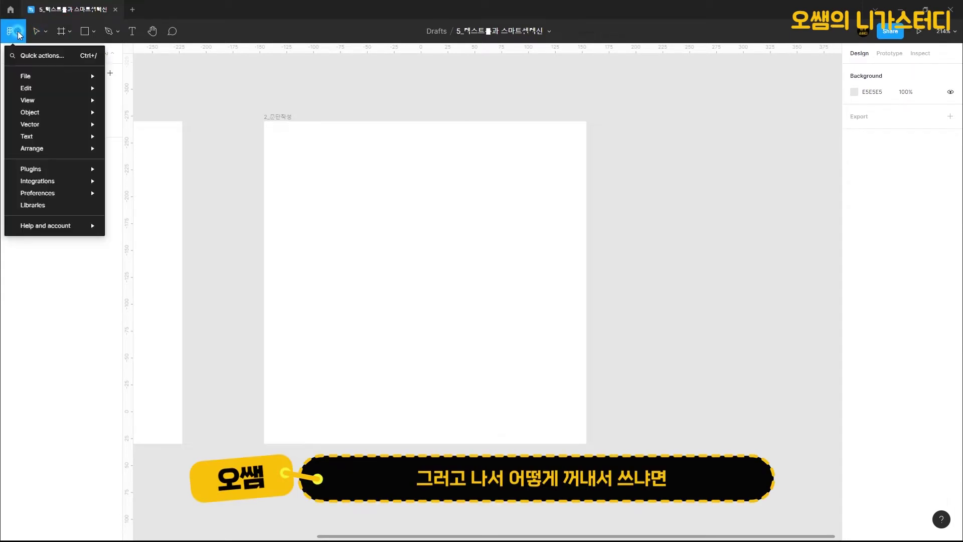
pyautogui.click(47, 171)
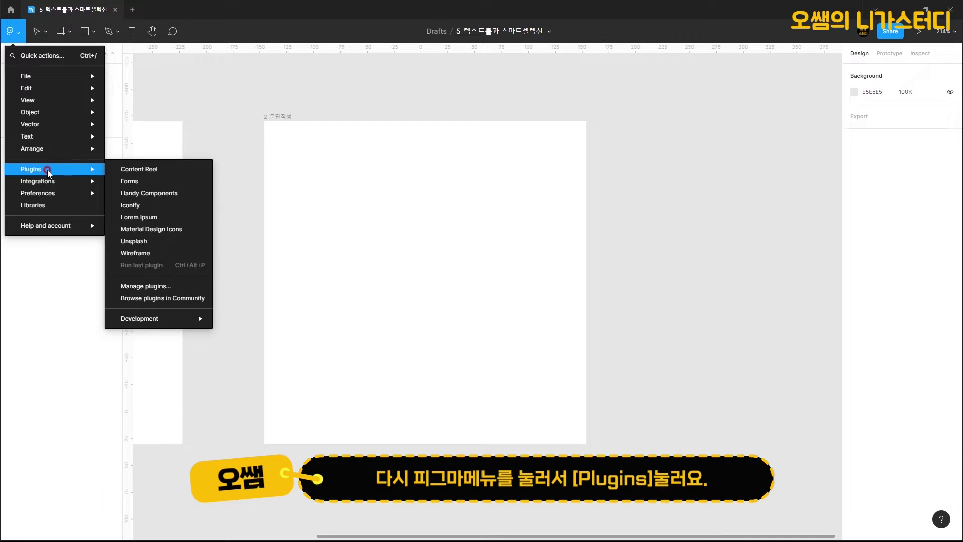
pyautogui.click(171, 221)
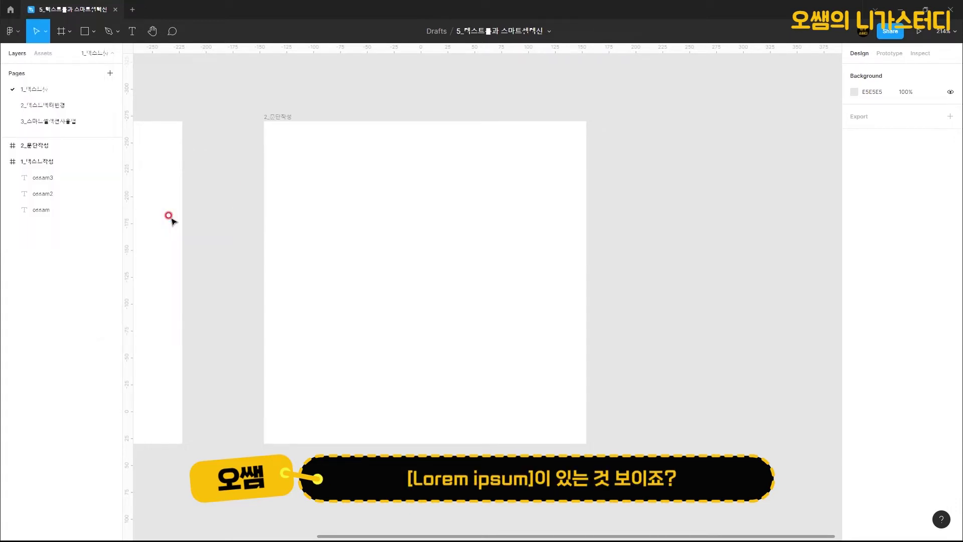
pyautogui.moveTo(482, 231); pyautogui.dragTo(691, 134)
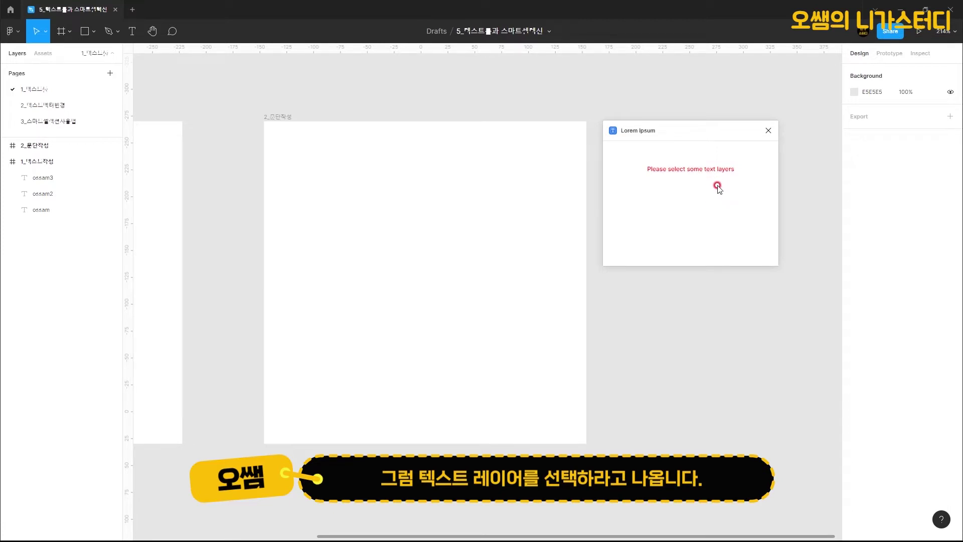
# Step: Draw a fixed-size text box about 271 × 191 in the 2_문단작성 frame and generate 5 Lorem ipsum sentences in it
pyautogui.click(131, 34)
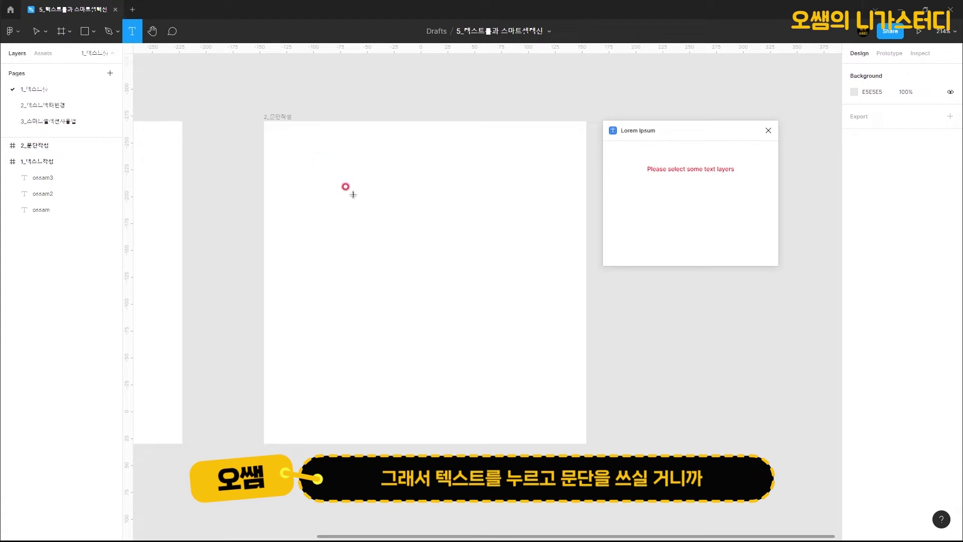
pyautogui.moveTo(280, 148); pyautogui.dragTo(573, 355)
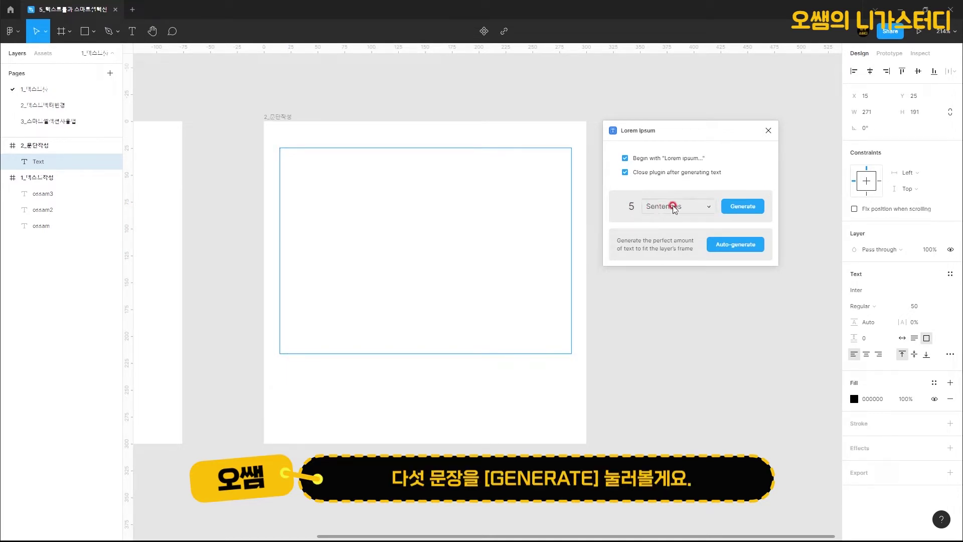
pyautogui.click(738, 207)
# Step: Set the generated paragraph's font size to 20 and move its text box to about X 18, Y 16
pyautogui.click(374, 225)
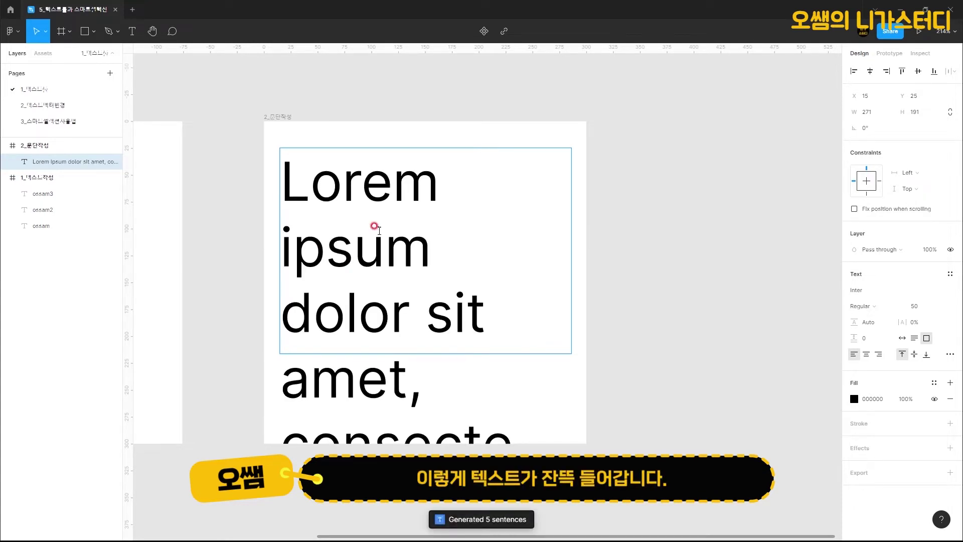
pyautogui.press('Escape')
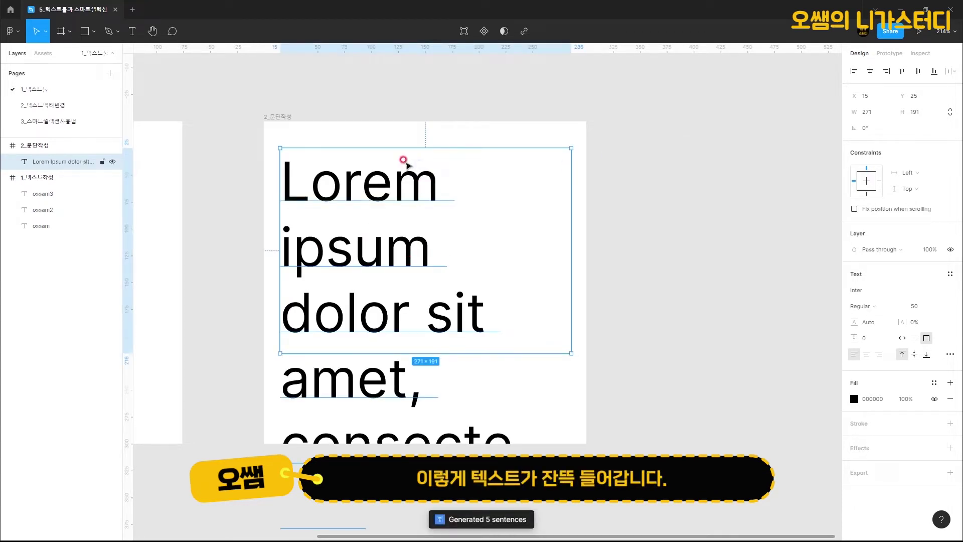
pyautogui.click(918, 306)
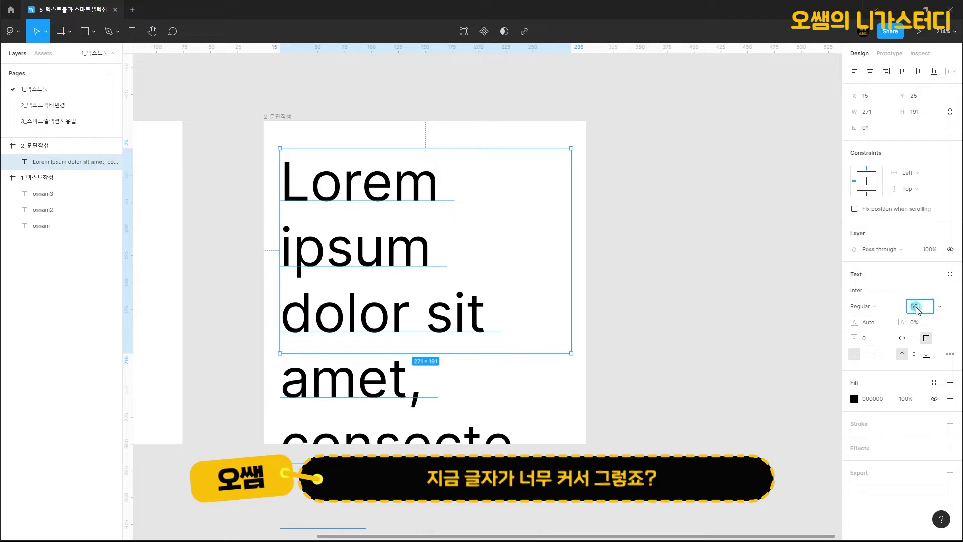
pyautogui.write('20')
pyautogui.press('Return')
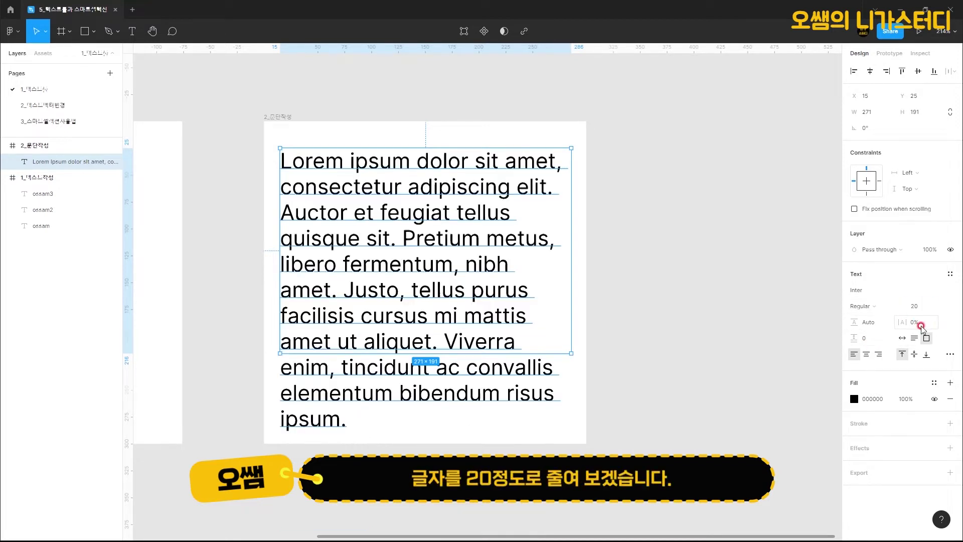
pyautogui.moveTo(399, 223); pyautogui.dragTo(403, 217)
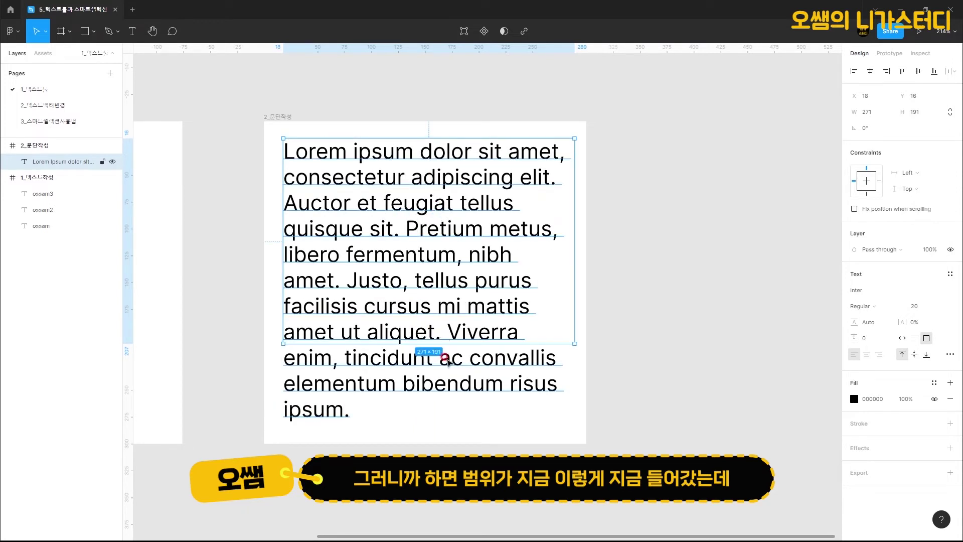
# Step: Enlarge the Lorem ipsum text box to about 265 × 274 and set its font size to 14
pyautogui.moveTo(573, 344); pyautogui.dragTo(567, 433)
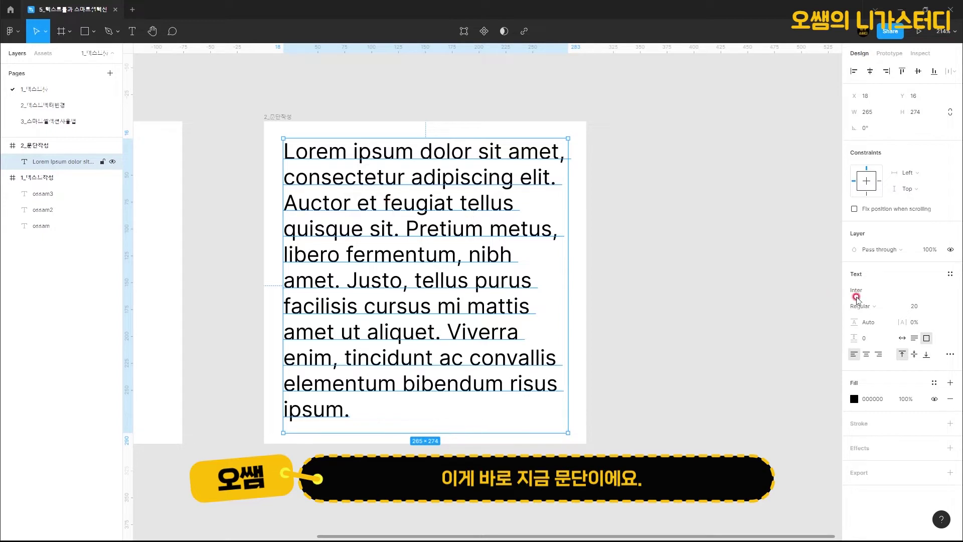
pyautogui.click(924, 313)
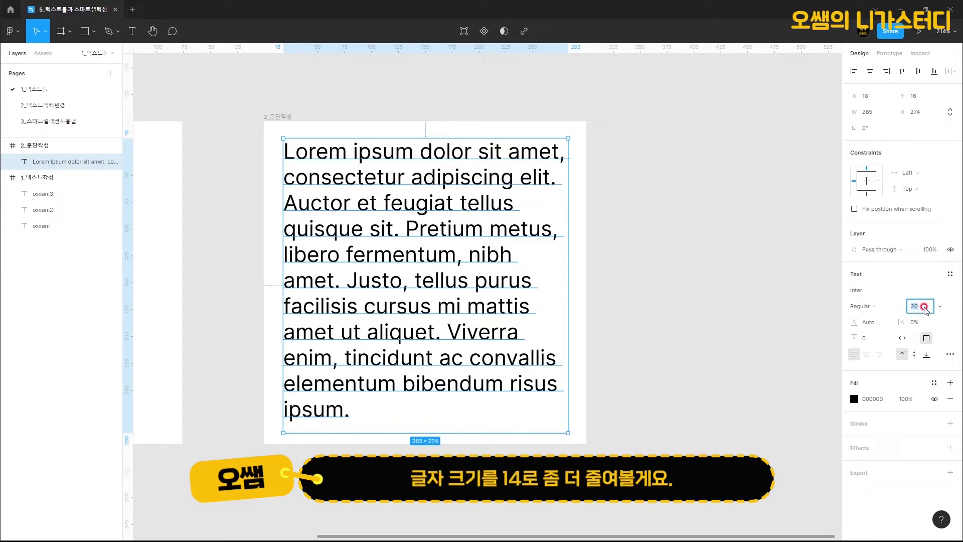
pyautogui.write('14')
pyautogui.press('Return')
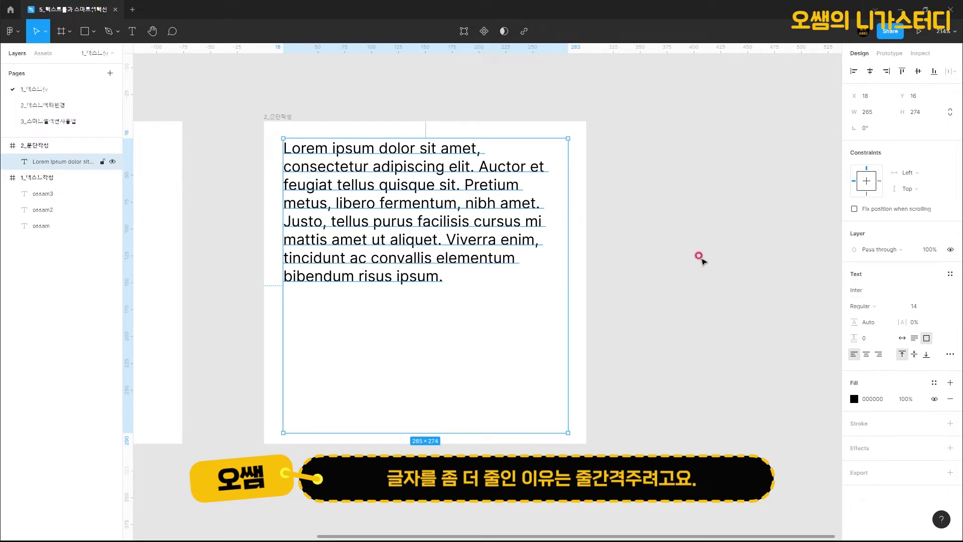
# Step: Set the Lorem ipsum paragraph's line height to 30
pyautogui.click(871, 324)
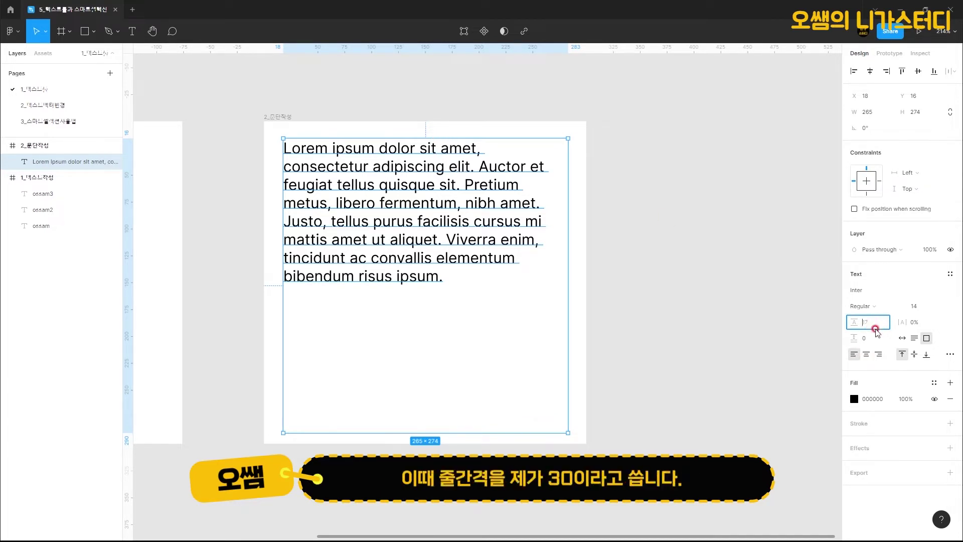
pyautogui.press('Return')
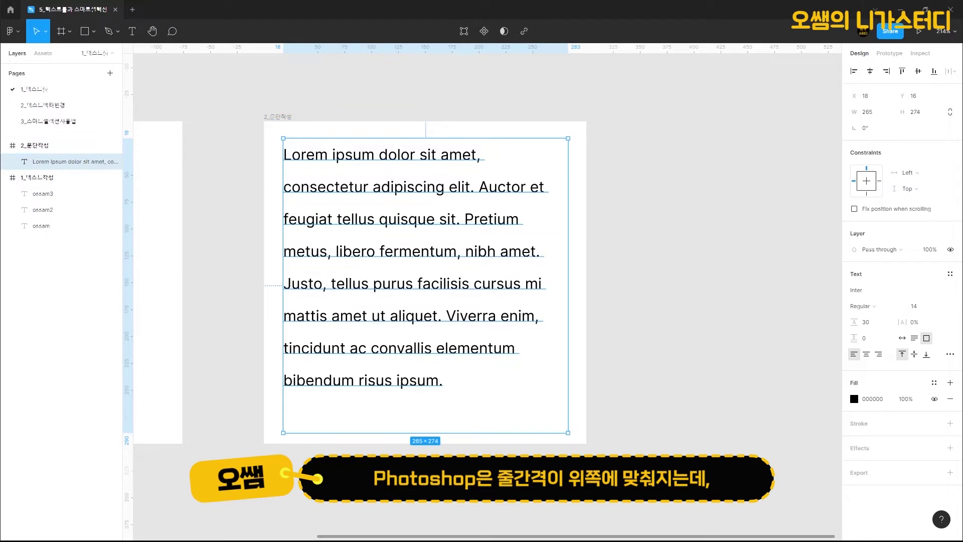
pyautogui.moveTo(291, 141); pyautogui.dragTo(356, 136)
pyautogui.moveTo(284, 174)
pyautogui.mouseDown()
pyautogui.moveTo(469, 169)
pyautogui.moveTo(549, 179)
pyautogui.moveTo(554, 146)
pyautogui.moveTo(374, 133)
pyautogui.moveTo(289, 140)
pyautogui.moveTo(281, 176)
pyautogui.moveTo(522, 169)
pyautogui.mouseUp()
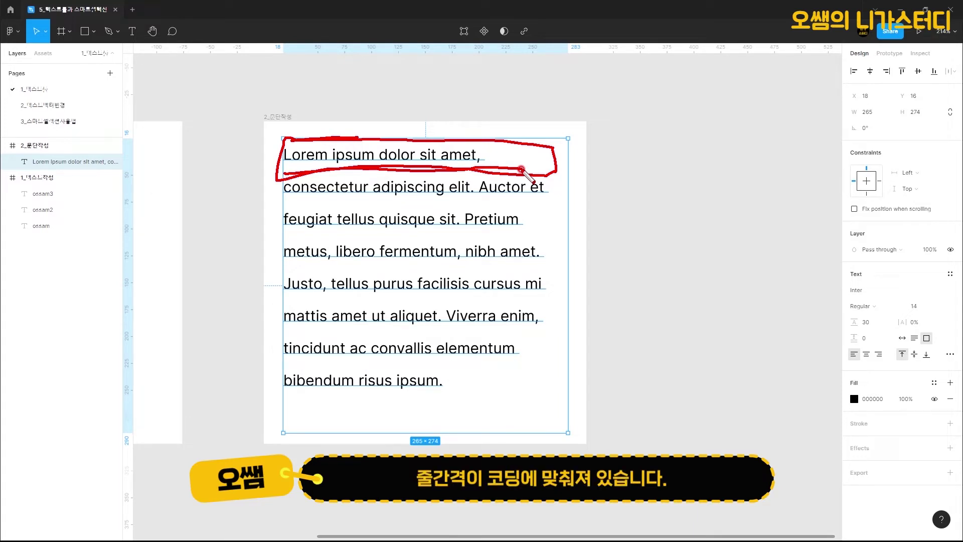
pyautogui.press('Escape')
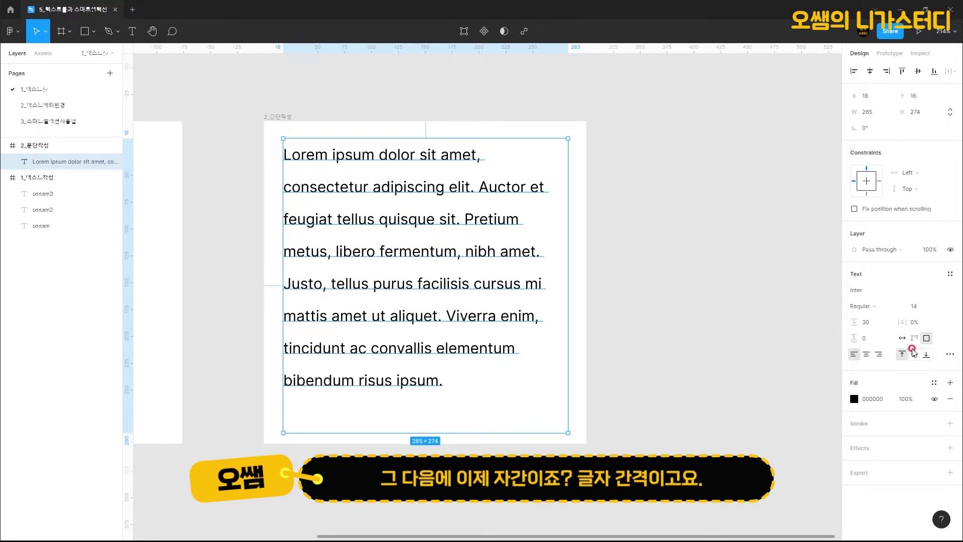
# Step: Try letter spacings of 10% and 20% on the paragraph and reset the spacing to 0%
pyautogui.click(914, 322)
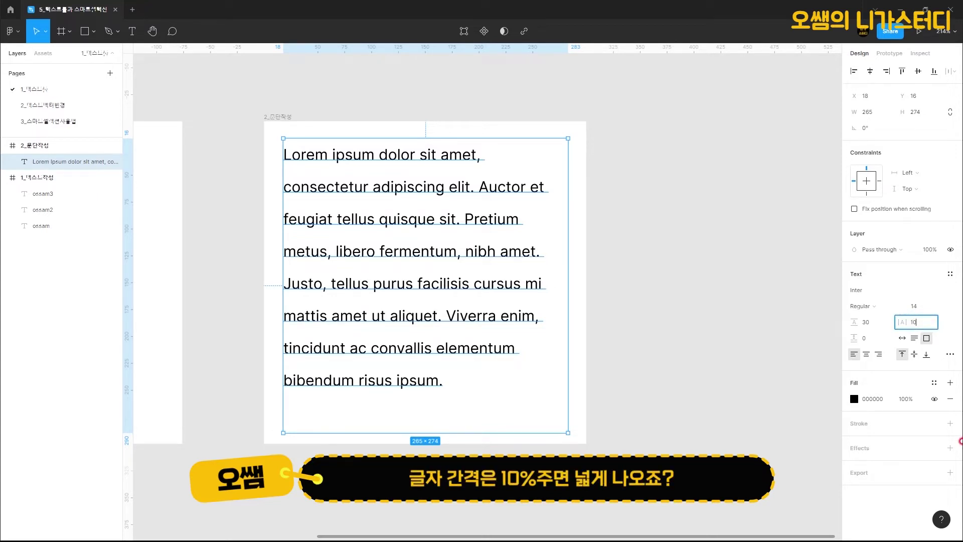
pyautogui.press('Return')
pyautogui.click(921, 324)
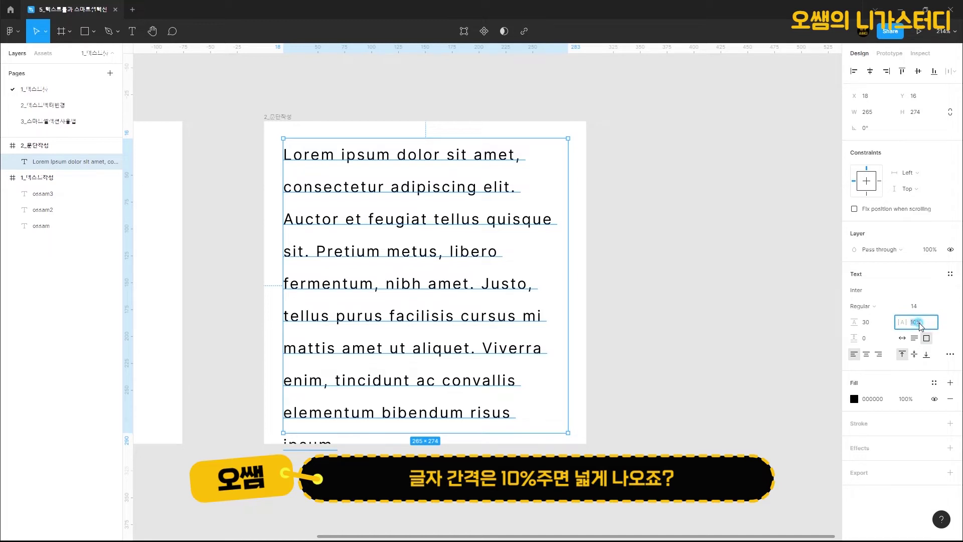
pyautogui.click(920, 322)
pyautogui.write('20')
pyautogui.press('Return')
pyautogui.click(925, 324)
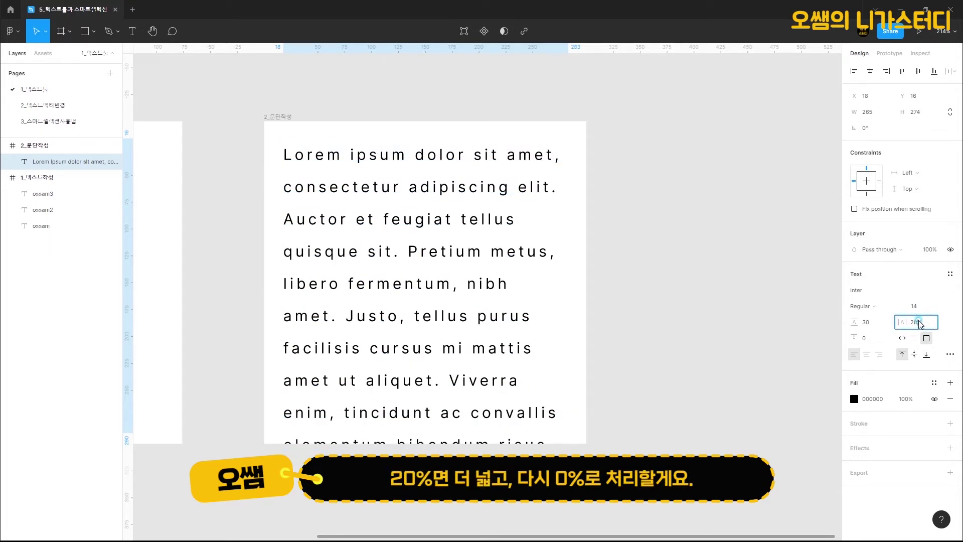
pyautogui.press('Return')
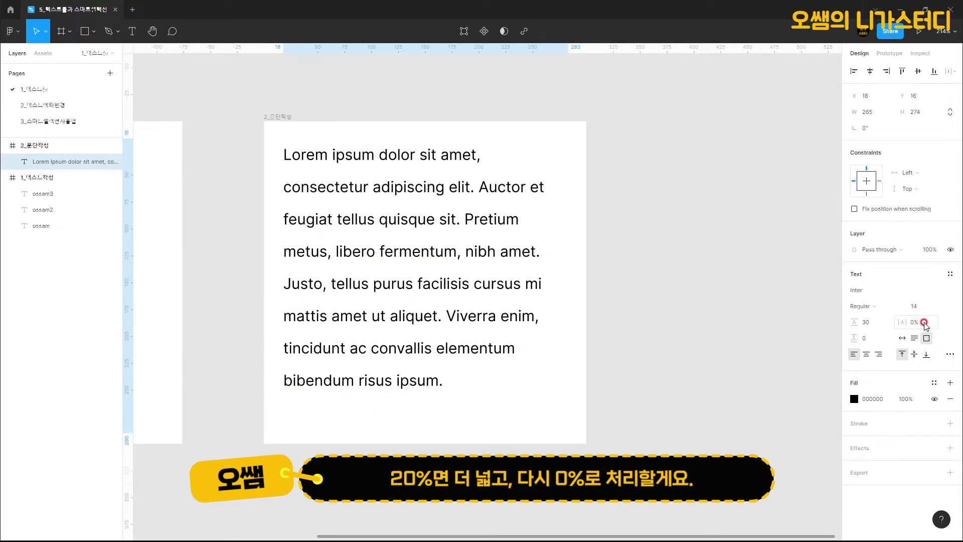
# Step: Set the paragraph's line height to 20 and shrink its text box to about 256 × 171
pyautogui.click(868, 324)
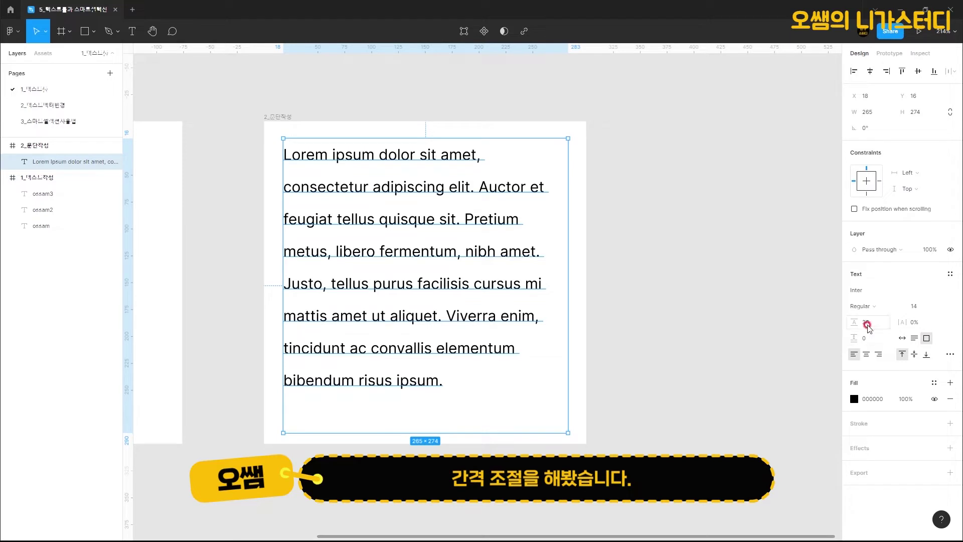
pyautogui.write('20')
pyautogui.press('Return')
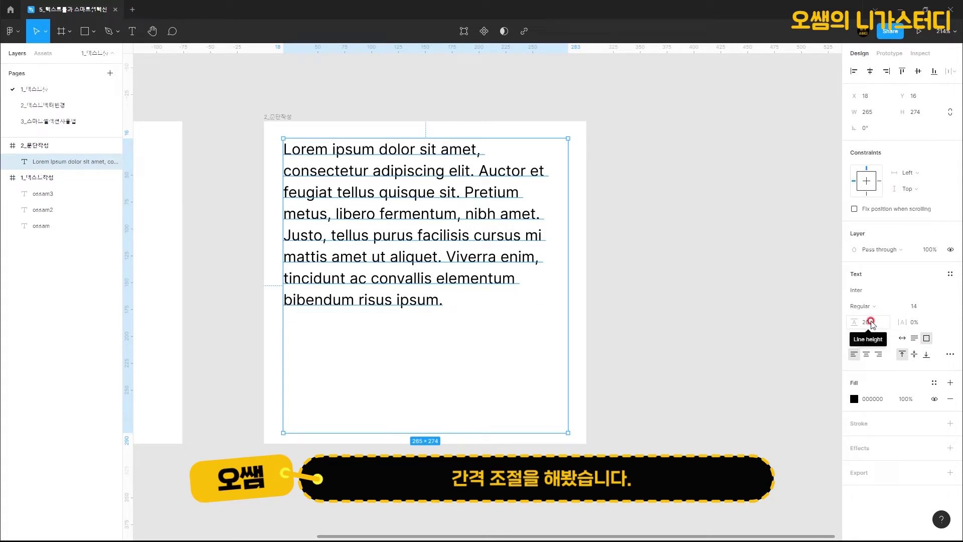
pyautogui.moveTo(568, 434); pyautogui.dragTo(559, 322)
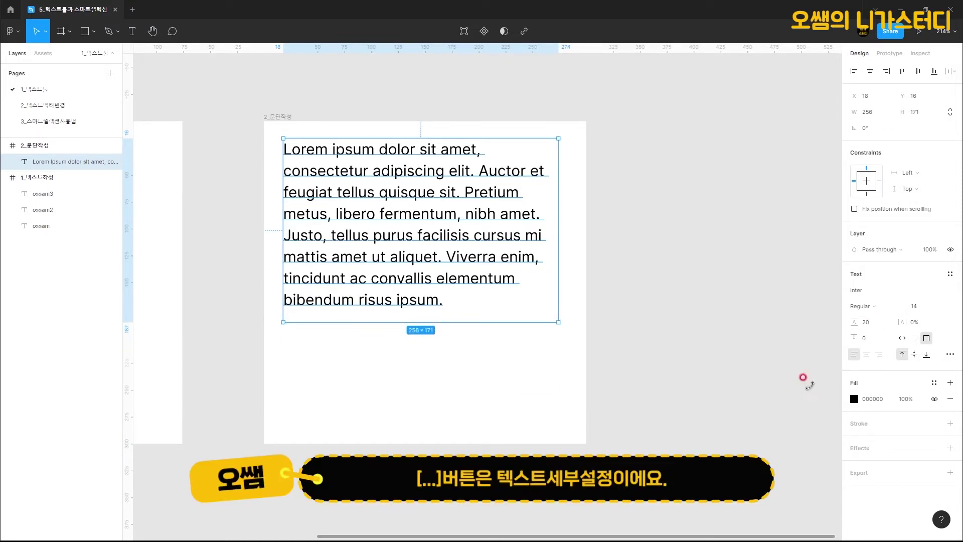
# Step: Justify the paragraph's text alignment in the detailed type settings
pyautogui.click(953, 355)
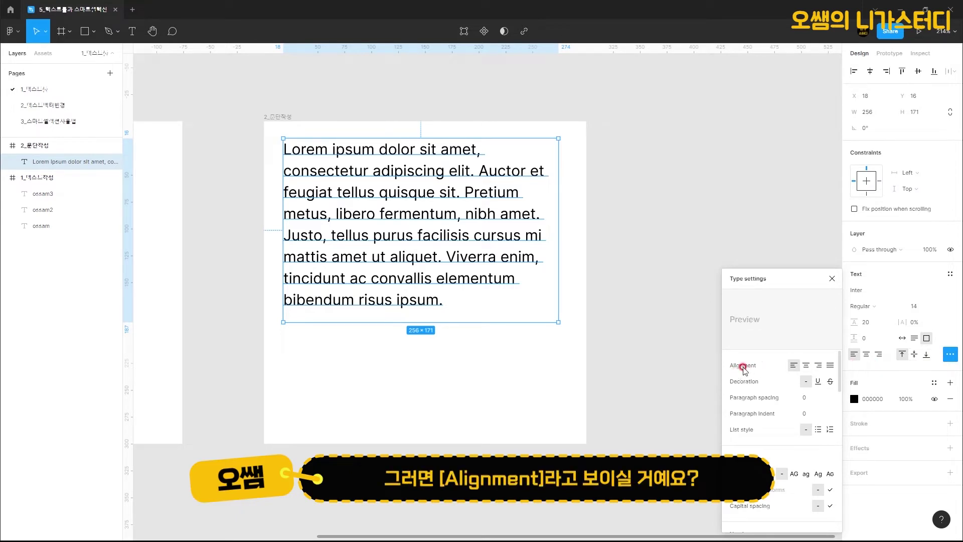
pyautogui.click(831, 366)
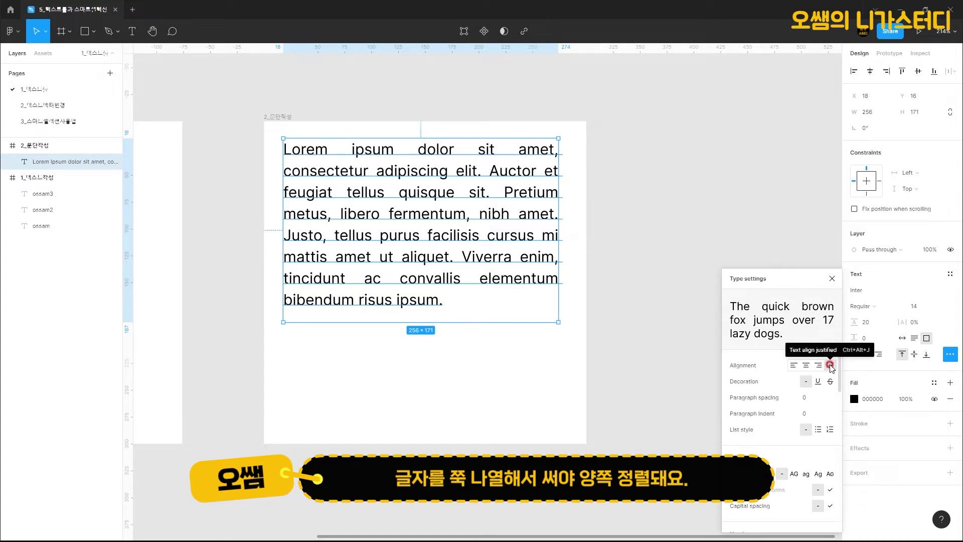
pyautogui.click(831, 279)
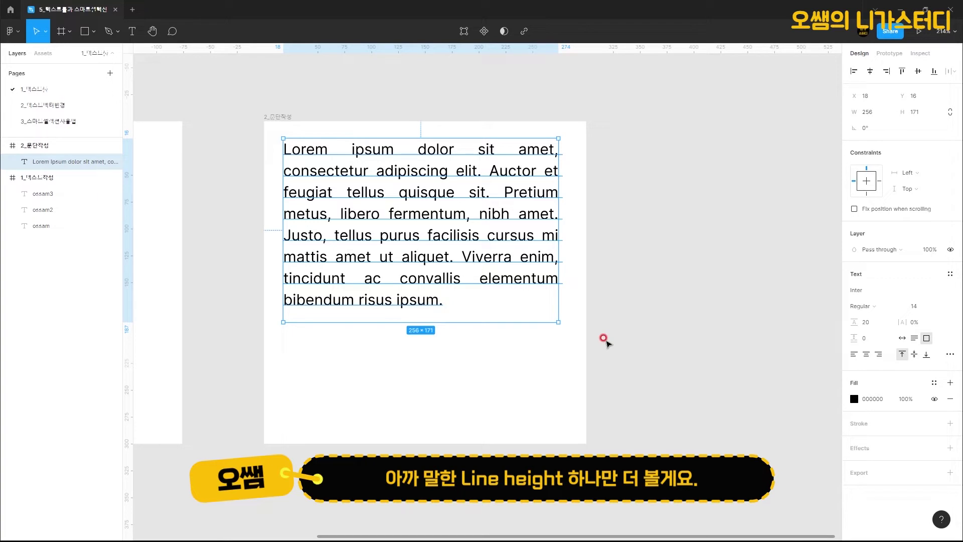
# Step: Draw a rectangle below the paragraph at about X 85, Y 221 and size it to 130 × 40
pyautogui.click(385, 366)
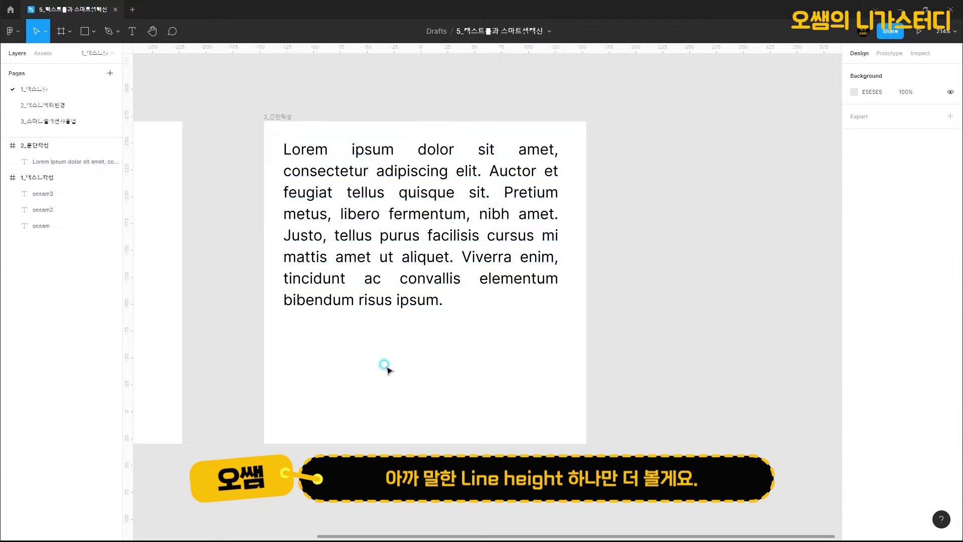
pyautogui.click(86, 35)
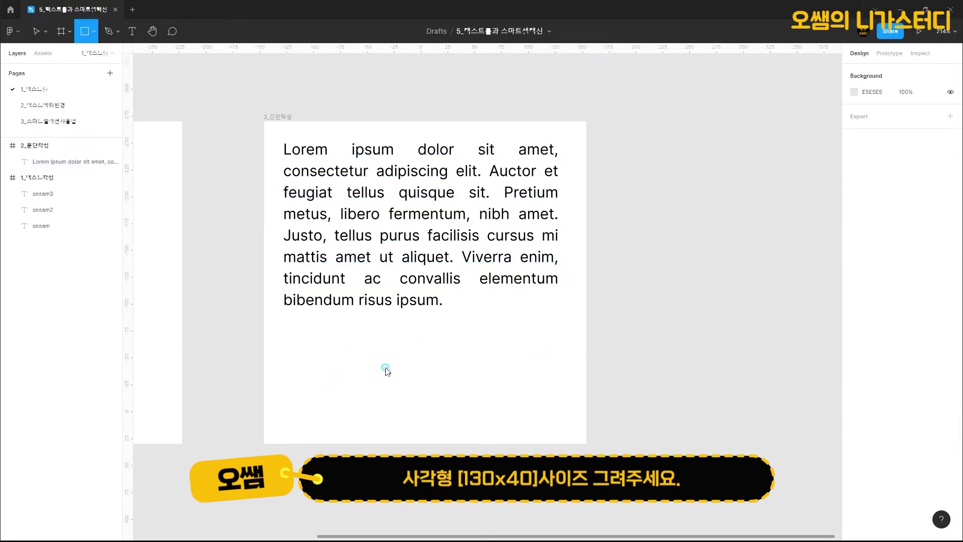
pyautogui.moveTo(355, 359); pyautogui.dragTo(495, 397)
pyautogui.click(880, 111)
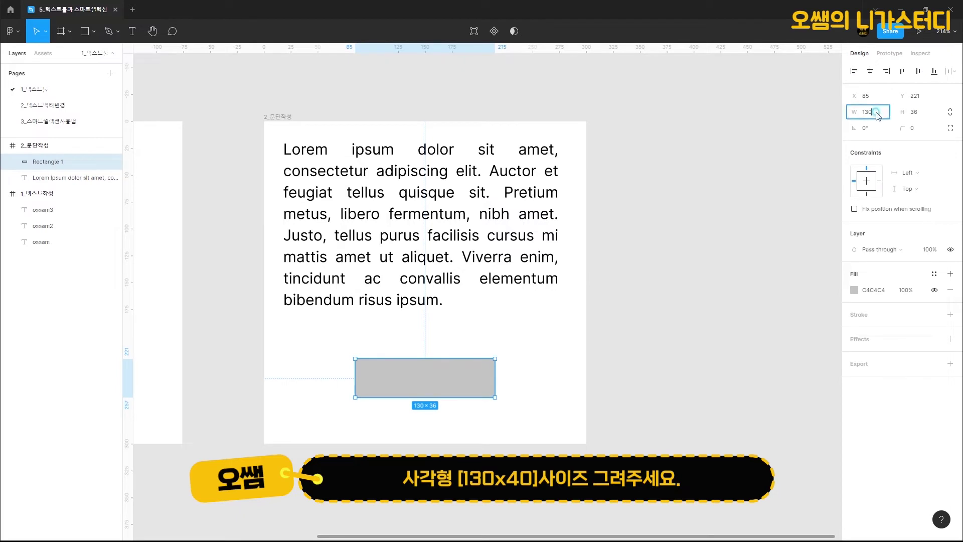
pyautogui.press('Tab')
pyautogui.write('40')
pyautogui.press('Return')
# Step: Add the single-line text 버튼 beside the gray rectangle and move it to about X 234, Y 201
pyautogui.click(137, 34)
pyautogui.click(507, 316)
pyautogui.click(532, 386)
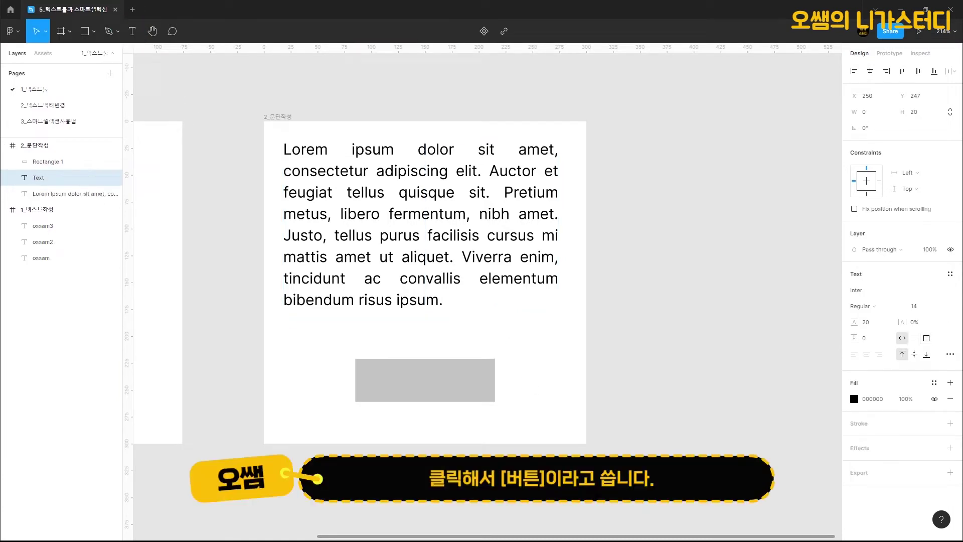
pyautogui.write('버튼')
pyautogui.press('Escape')
pyautogui.moveTo(542, 400); pyautogui.dragTo(530, 350)
# Step: Bring the 버튼 text to the front and move it to about X 248, Y 201
pyautogui.rightClick(530, 350)
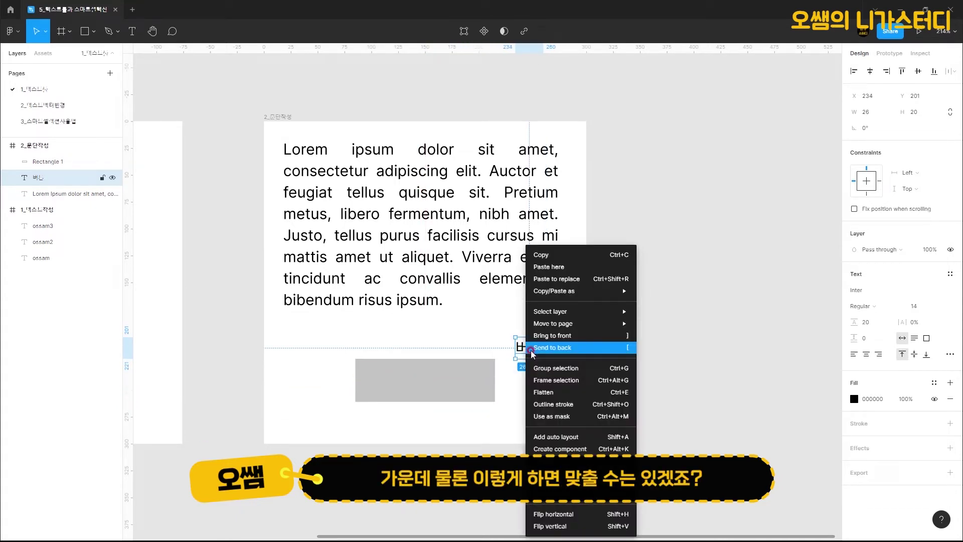
pyautogui.moveTo(609, 327)
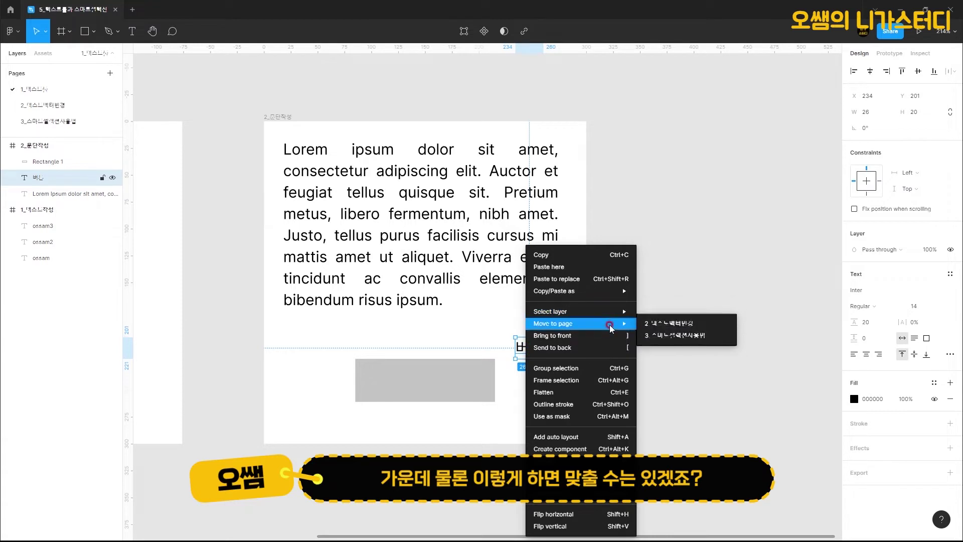
pyautogui.click(606, 335)
pyautogui.moveTo(534, 346); pyautogui.dragTo(567, 356)
# Step: Set the 버튼 text's line height to 40 and move the text onto the gray rectangle
pyautogui.click(872, 325)
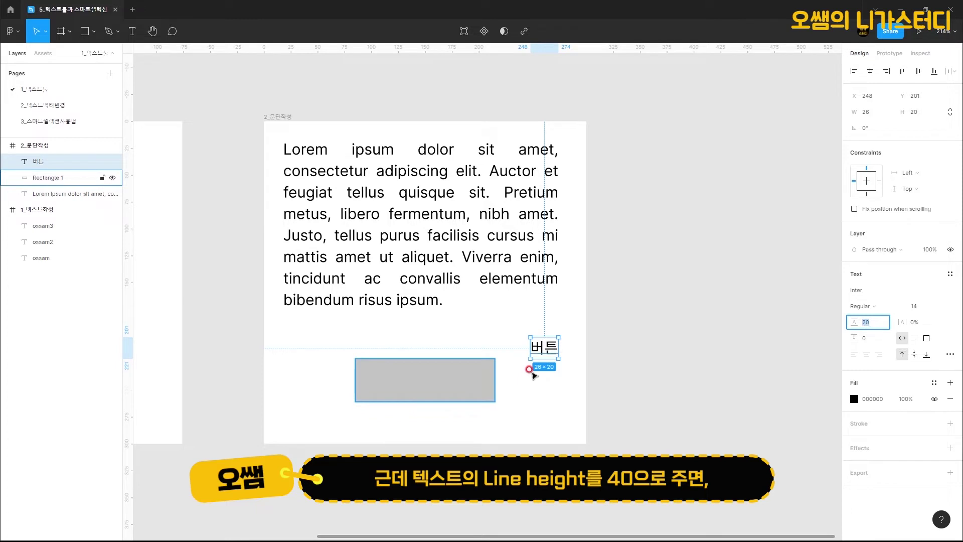
pyautogui.write('40')
pyautogui.press('Return')
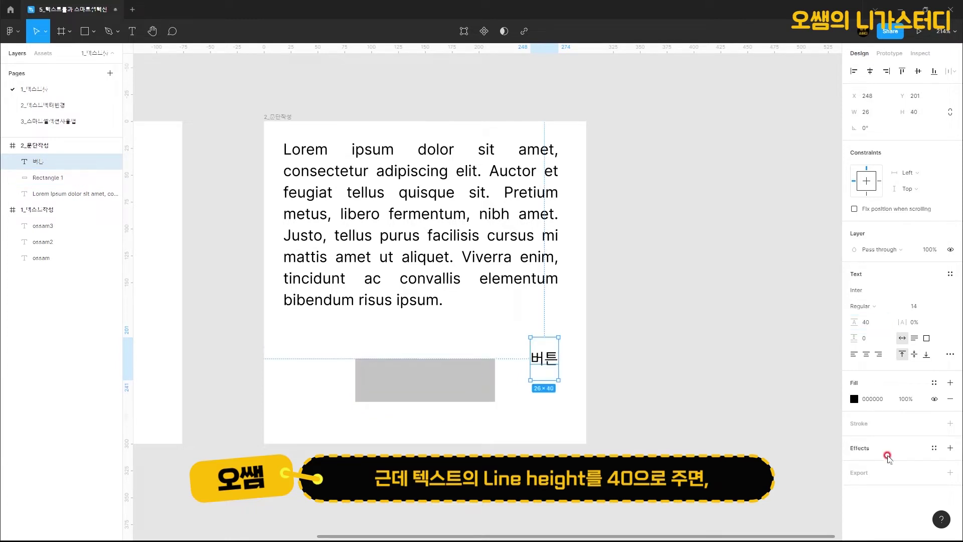
pyautogui.moveTo(545, 370)
pyautogui.mouseDown()
pyautogui.moveTo(502, 386)
pyautogui.moveTo(427, 387)
pyautogui.moveTo(436, 387)
pyautogui.mouseUp()
pyautogui.click(417, 360)
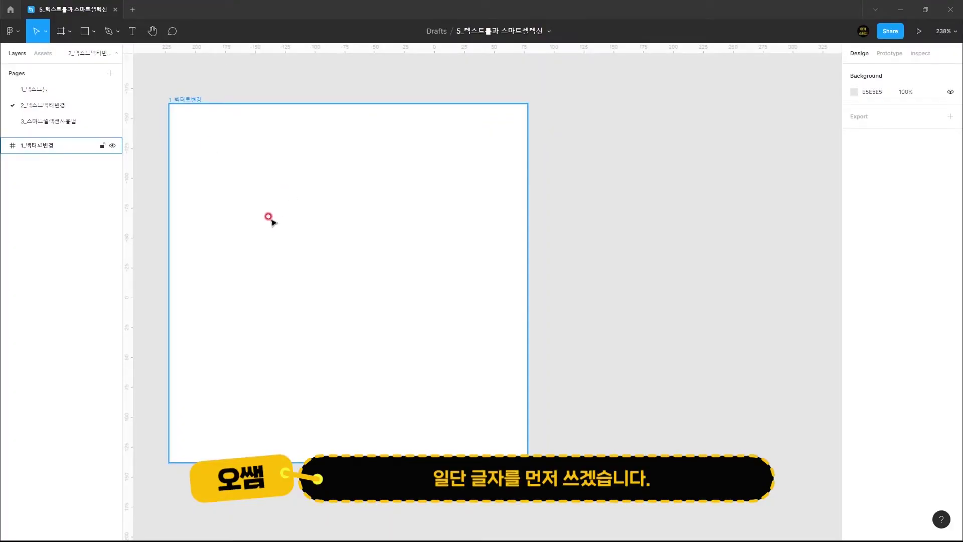
# Step: Add a capital letter T as text in the 1_벡터로변경 frame at about X 124, Y 134
pyautogui.press('Escape')
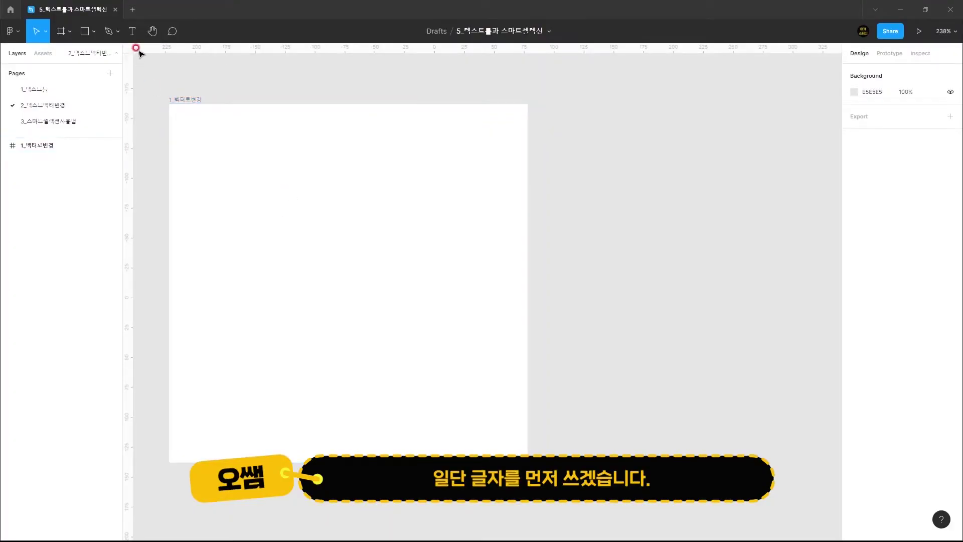
pyautogui.click(133, 31)
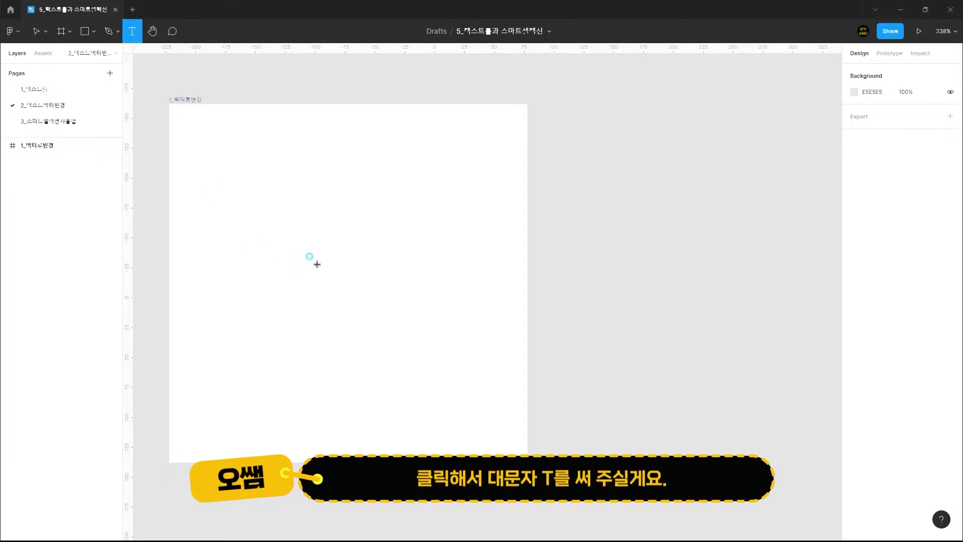
pyautogui.click(317, 263)
pyautogui.write('T')
pyautogui.press('Escape')
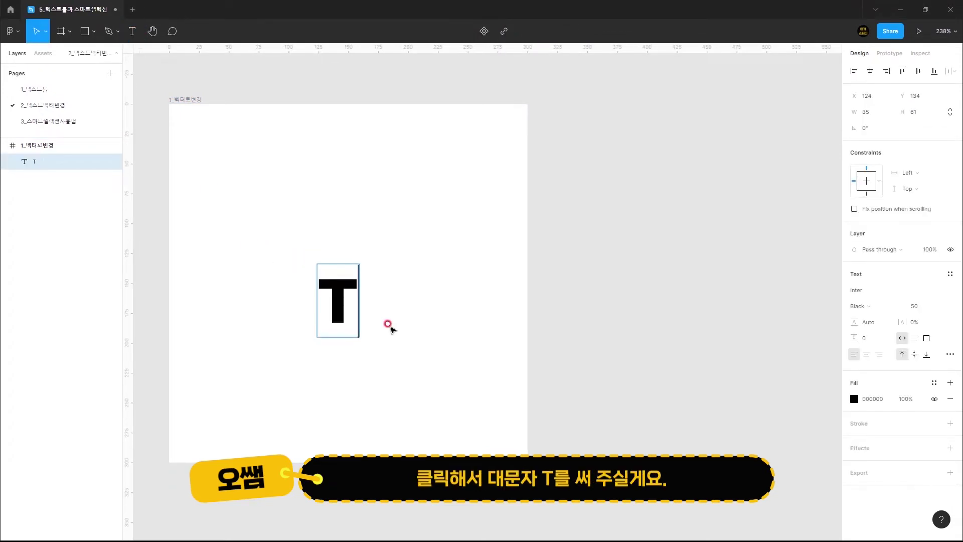
pyautogui.press('Escape')
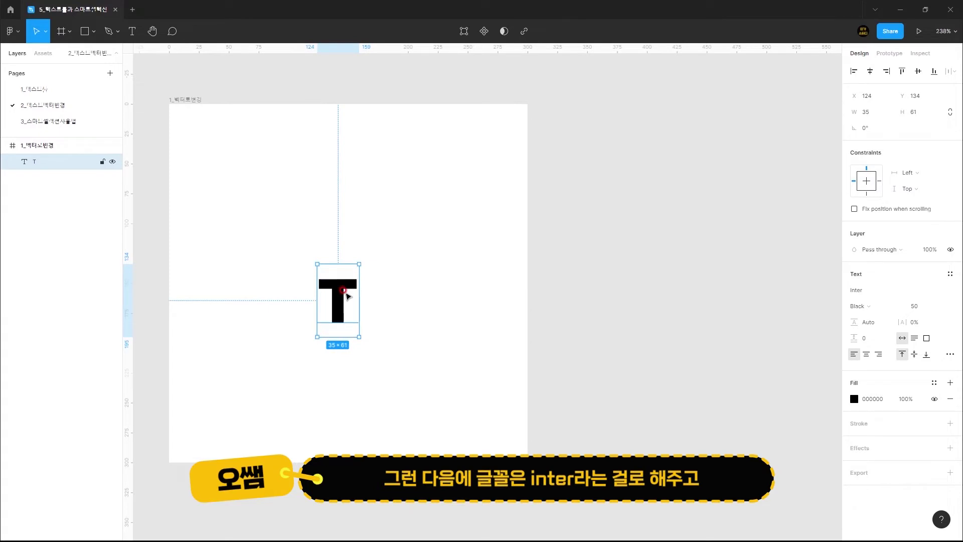
# Step: Try the Regular weight on the T and set it back to Black
pyautogui.click(869, 306)
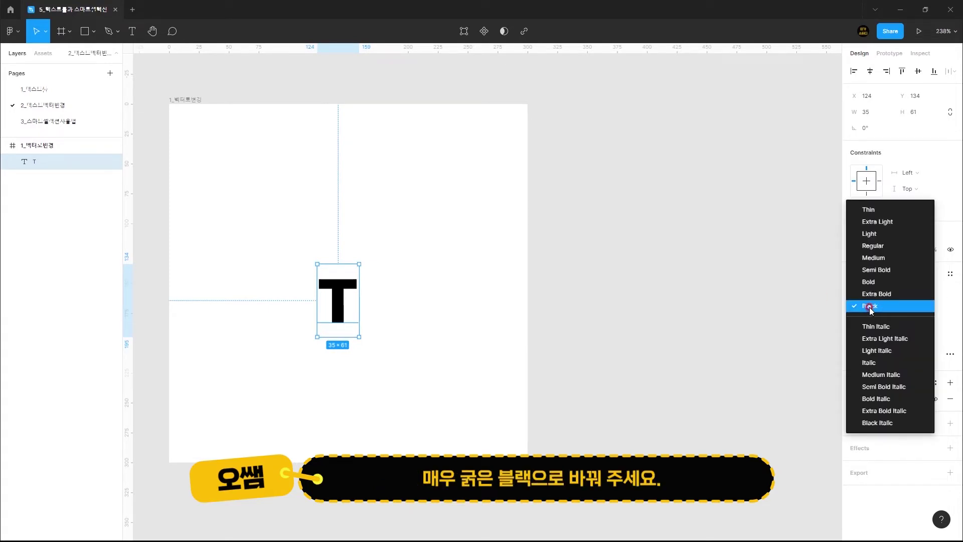
pyautogui.click(870, 306)
pyautogui.click(863, 309)
pyautogui.click(867, 246)
pyautogui.click(868, 305)
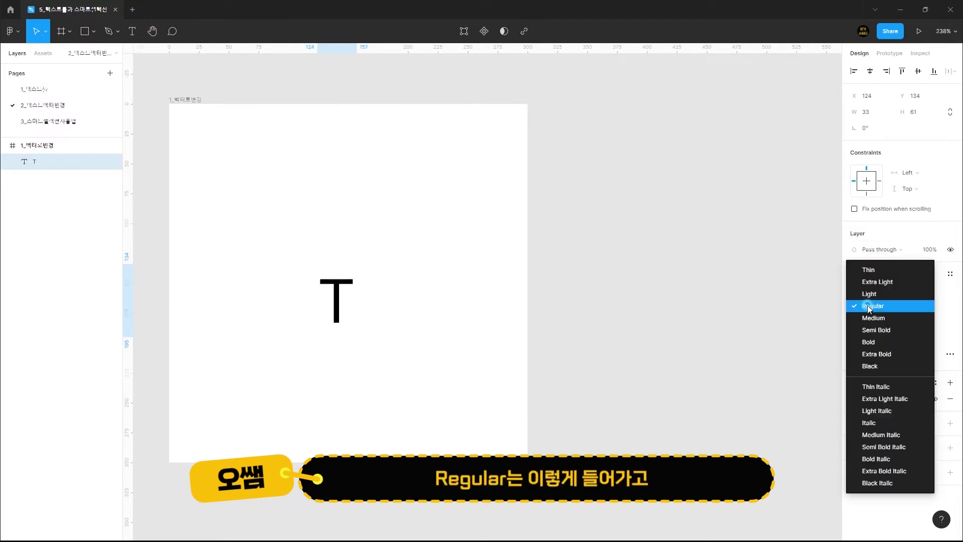
pyautogui.click(871, 366)
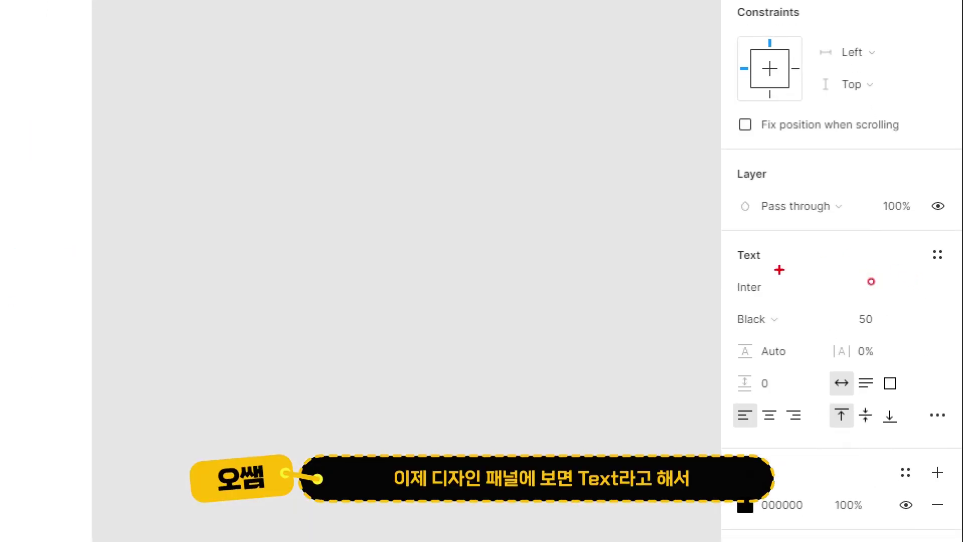
pyautogui.moveTo(872, 282); pyautogui.dragTo(880, 251)
pyautogui.moveTo(797, 211); pyautogui.dragTo(792, 290)
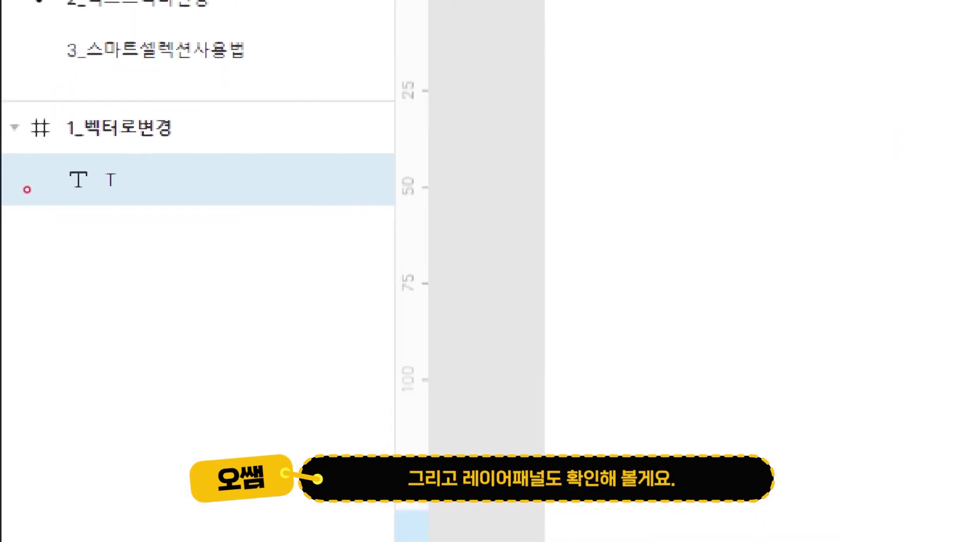
pyautogui.moveTo(108, 178)
pyautogui.mouseDown()
pyautogui.moveTo(53, 195)
pyautogui.moveTo(118, 204)
pyautogui.mouseUp()
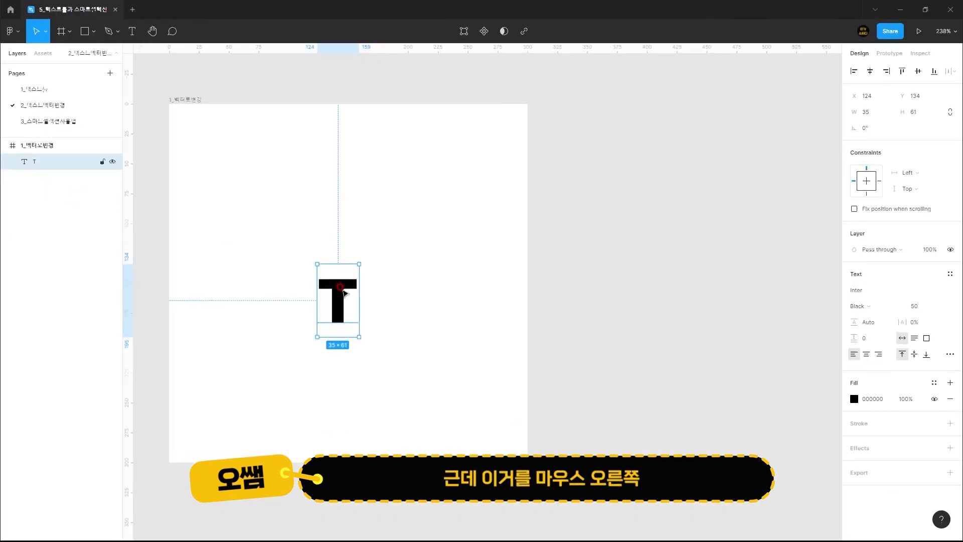
# Step: Convert the T text in the 1_벡터로변경 frame into a vector shape
pyautogui.rightClick(338, 285)
pyautogui.click(387, 403)
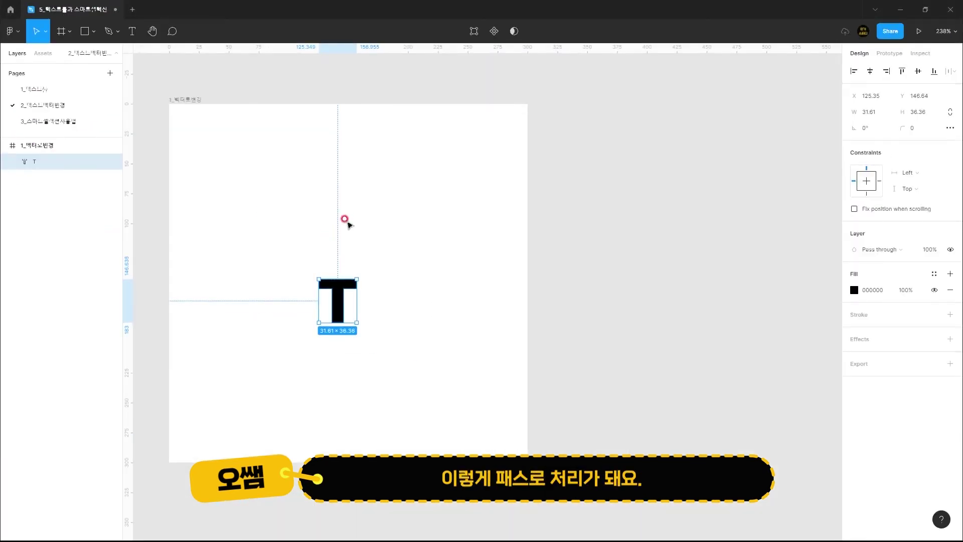
pyautogui.click(381, 203)
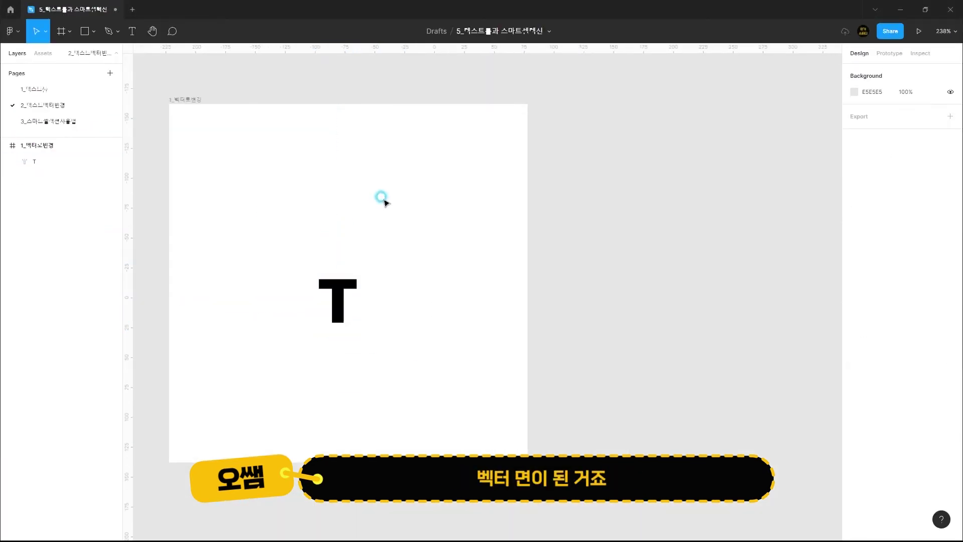
# Step: Enlarge the T vector proportionally to about 183 × 210 and move it to about X 59, Y 45
pyautogui.click(345, 295)
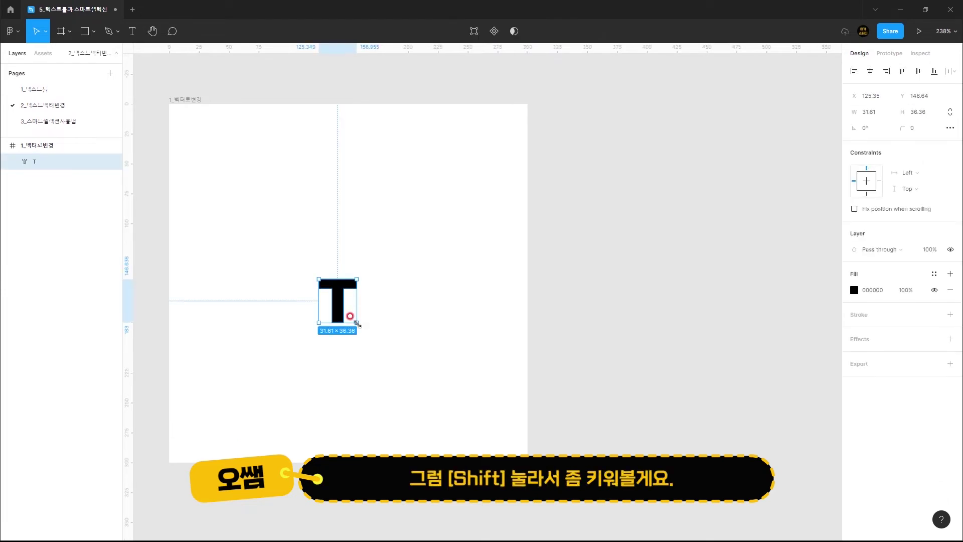
pyautogui.moveTo(454, 415)
pyautogui.mouseDown()
pyautogui.moveTo(480, 444)
pyautogui.moveTo(470, 425)
pyautogui.mouseUp()
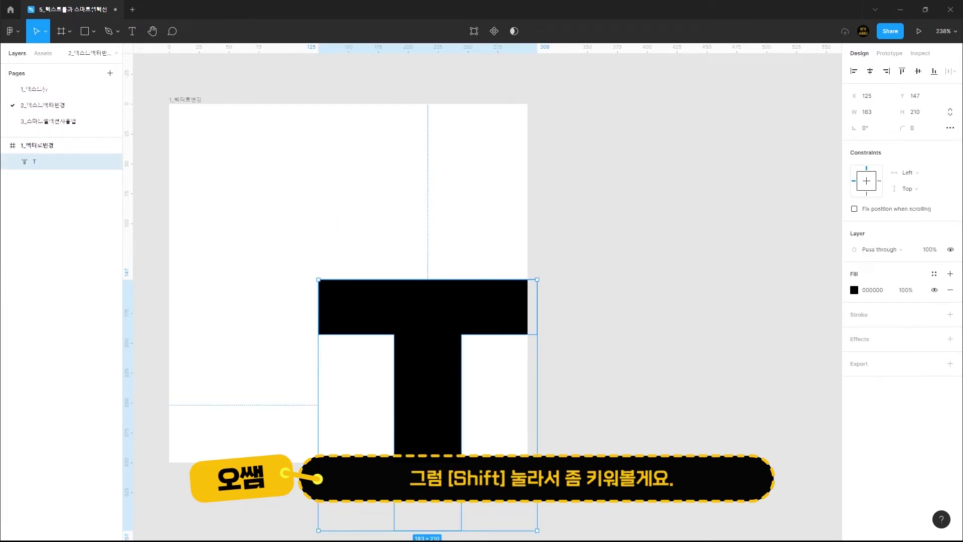
pyautogui.moveTo(369, 286); pyautogui.dragTo(350, 256)
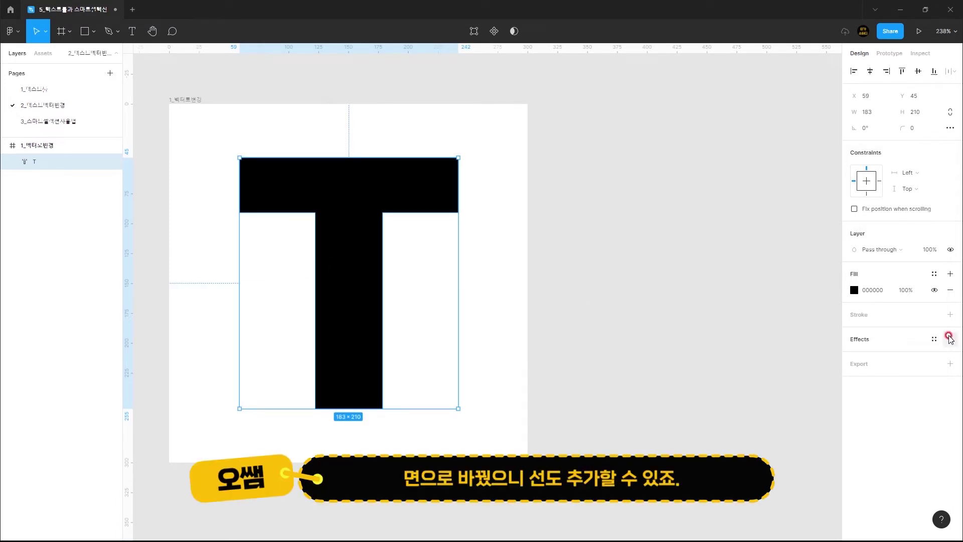
# Step: Add an outside stroke of width 5 to the T and remove its fill
pyautogui.click(950, 315)
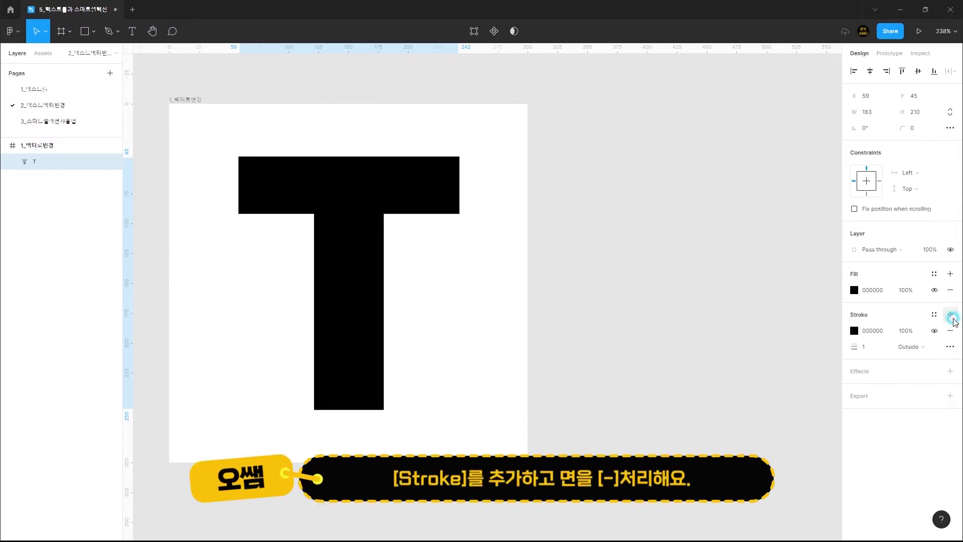
pyautogui.click(950, 291)
pyautogui.click(867, 331)
pyautogui.write('5')
pyautogui.press('Return')
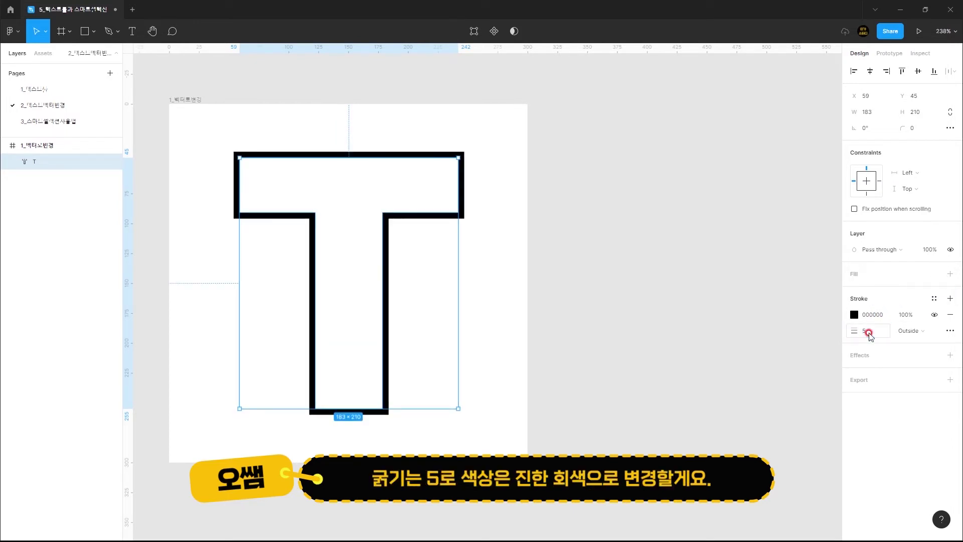
# Step: Set the T's stroke color to 444444
pyautogui.click(880, 316)
pyautogui.write('44')
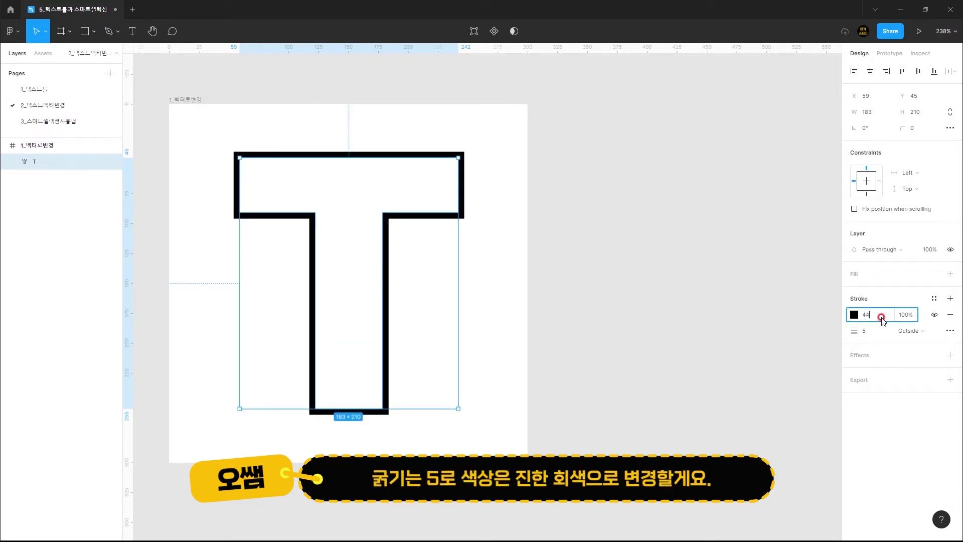
pyautogui.write('44444')
pyautogui.press('Return')
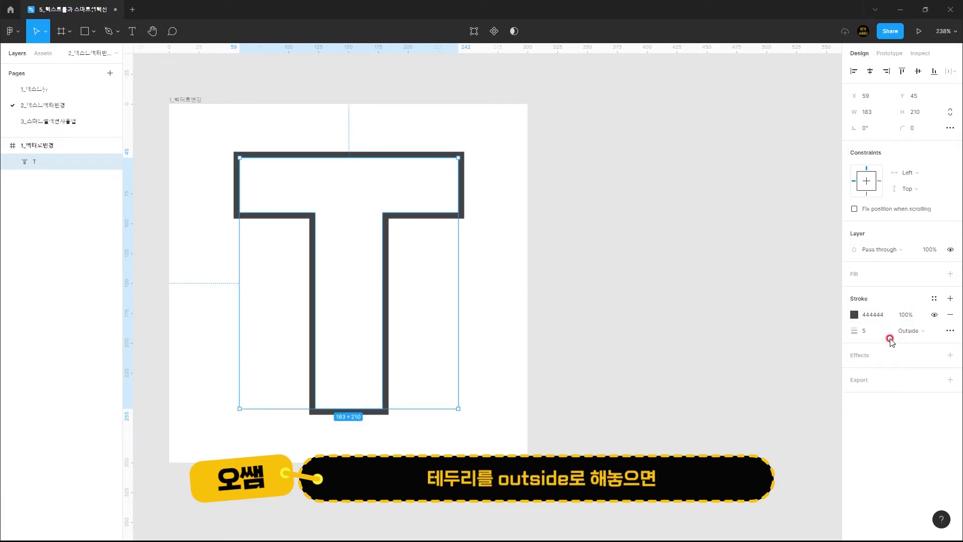
# Step: Set the T's stroke join to round corners
pyautogui.click(951, 331)
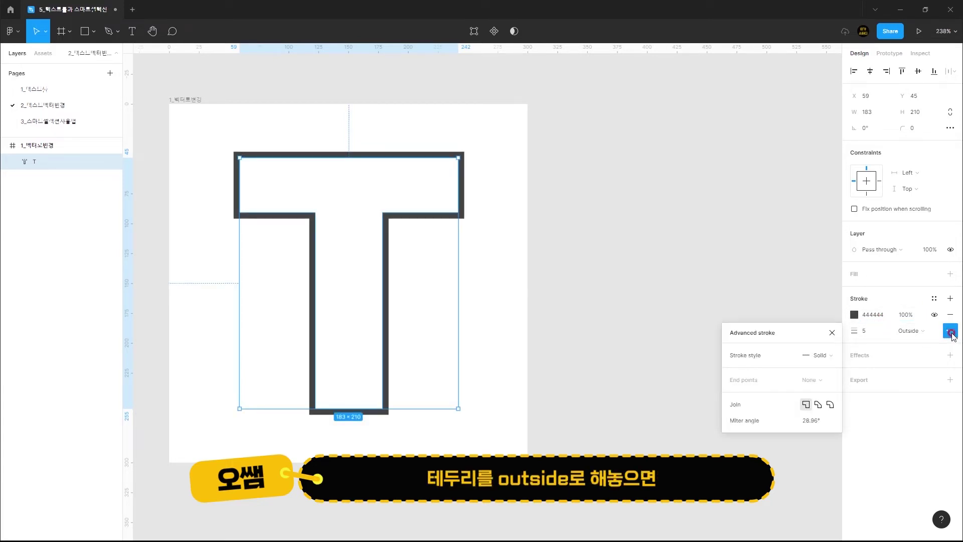
pyautogui.click(830, 404)
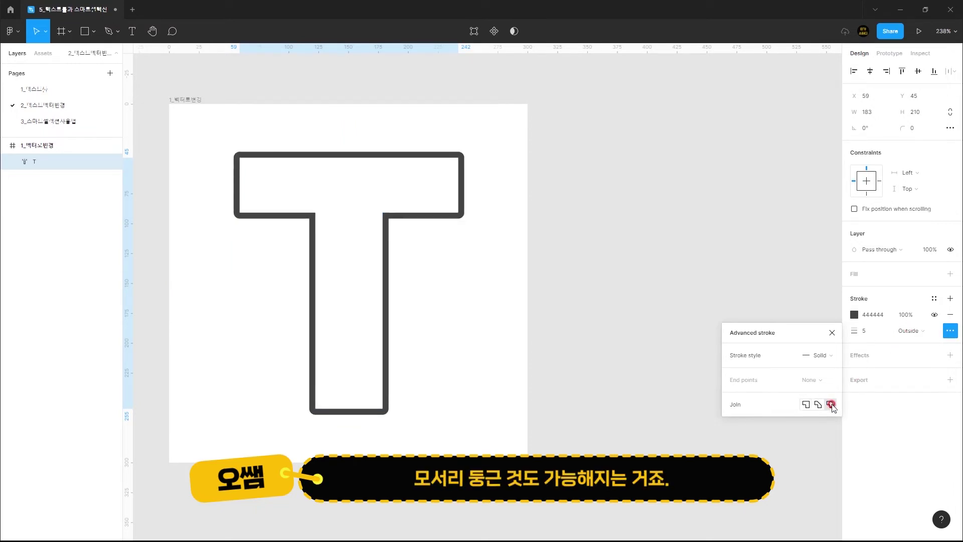
pyautogui.click(582, 244)
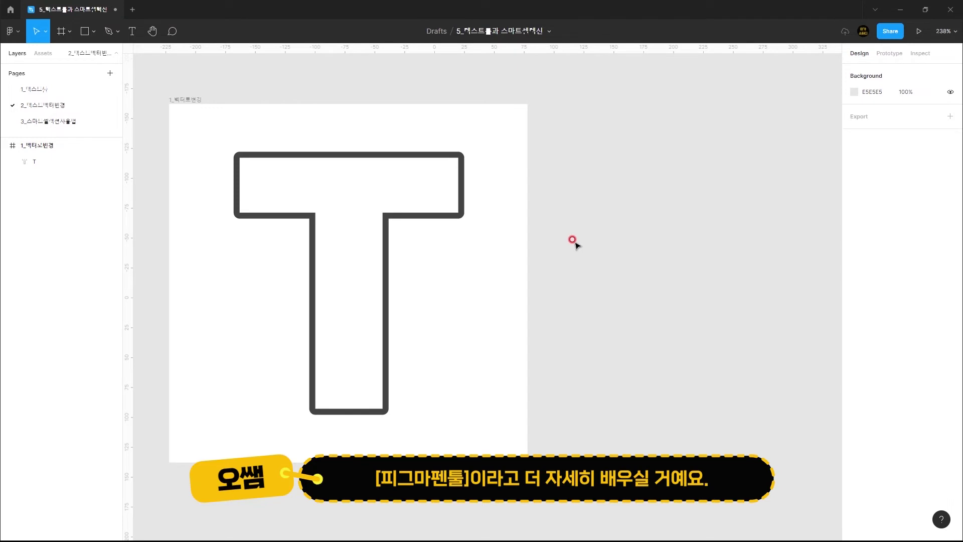
# Step: Widen the T's crossbar in vector editing by moving its two left end points to X 49 and its two right end points to X 252
pyautogui.doubleClick(396, 216)
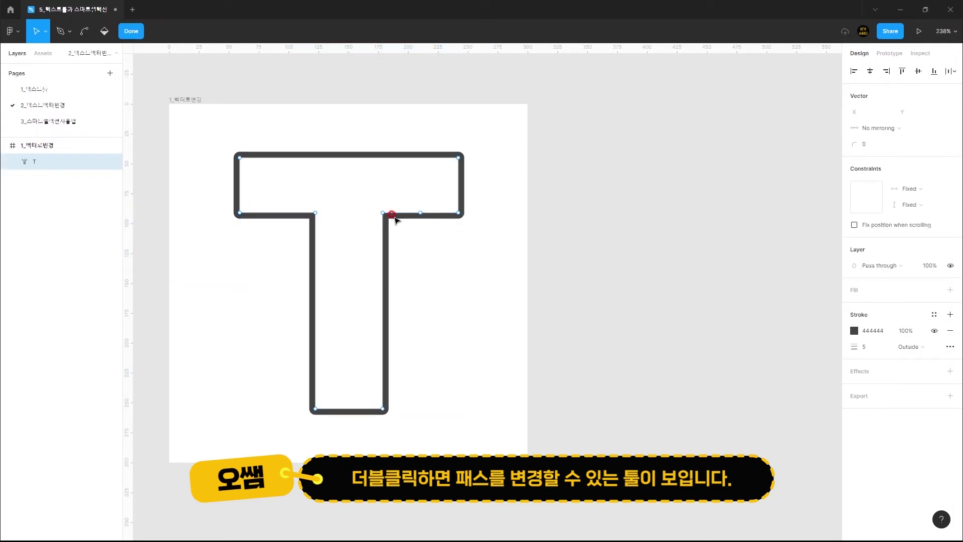
pyautogui.click(86, 34)
pyautogui.click(229, 153)
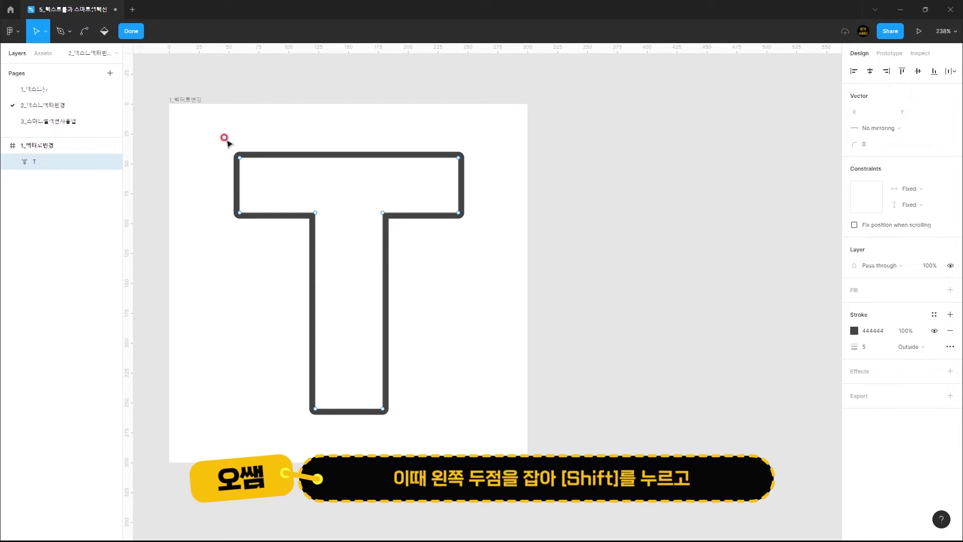
pyautogui.moveTo(234, 157); pyautogui.dragTo(255, 247)
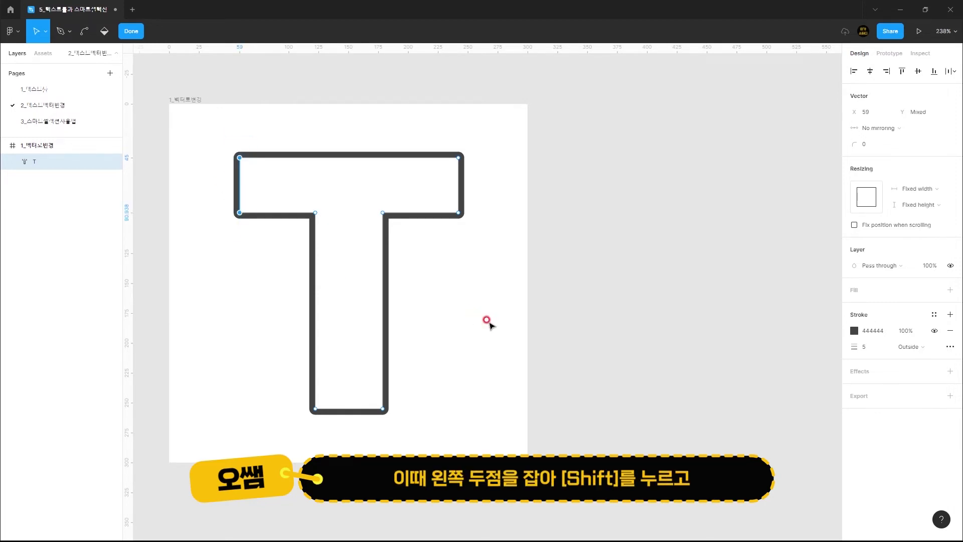
pyautogui.hotkey('shift', 'Left')
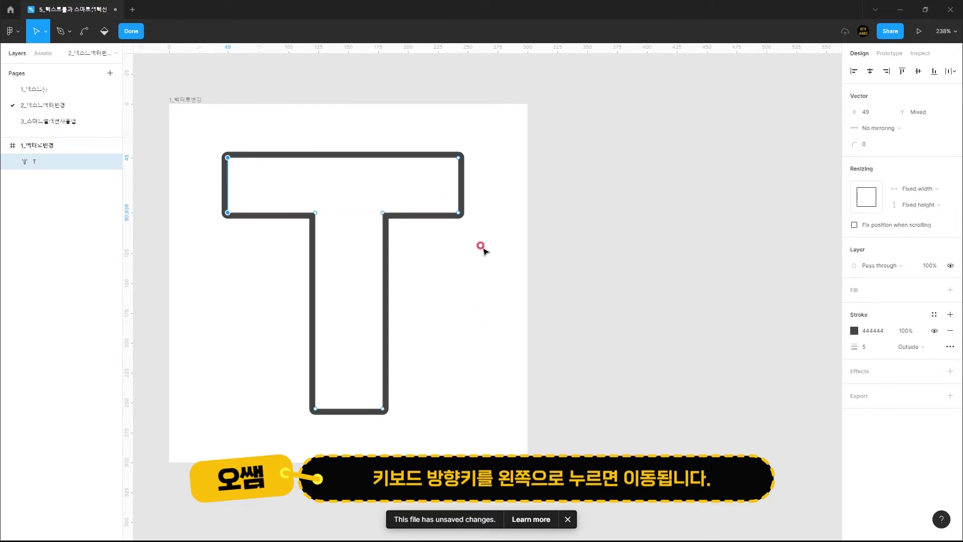
pyautogui.moveTo(483, 226); pyautogui.dragTo(450, 142)
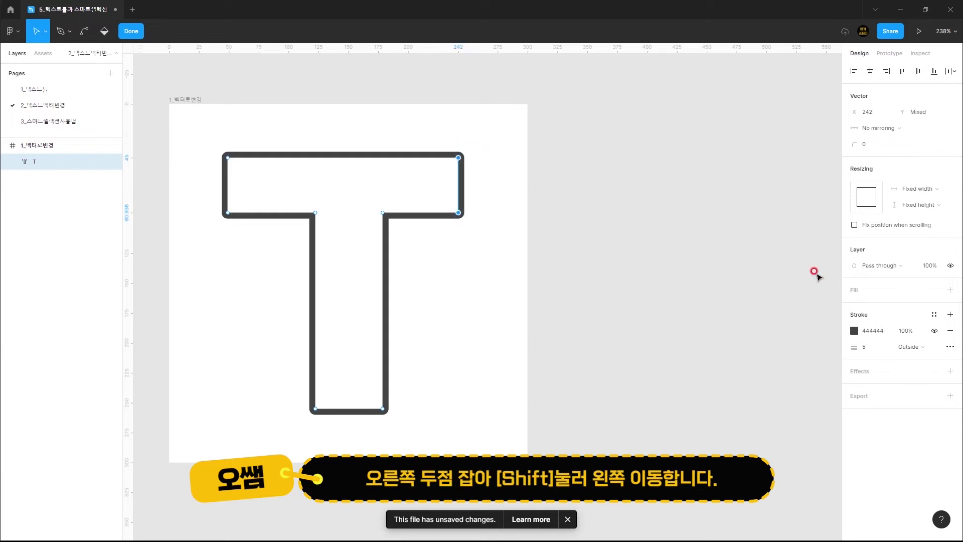
pyautogui.hotkey('shift', 'Right')
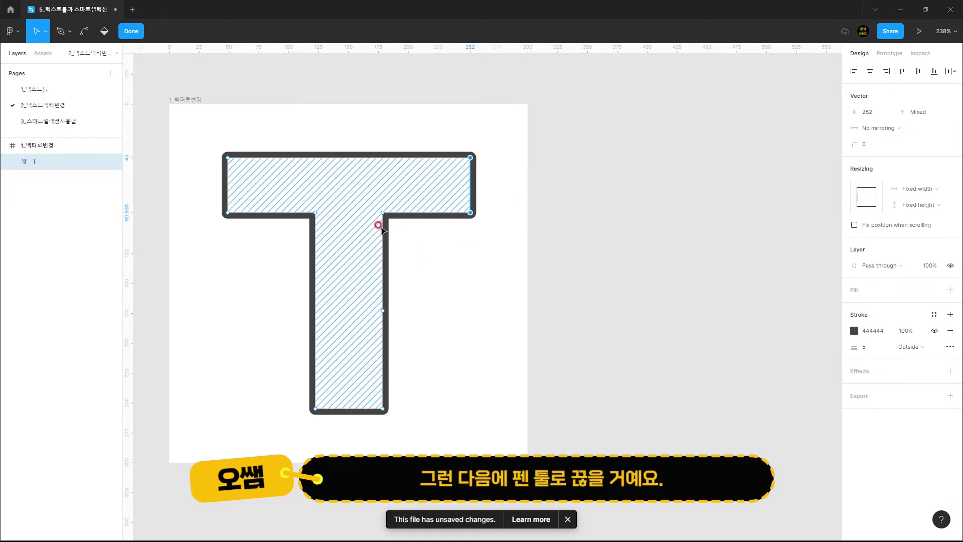
# Step: Add three Pen tool points on the right edge of the T's stem at about Y 110, 182.5 and 238
pyautogui.click(60, 31)
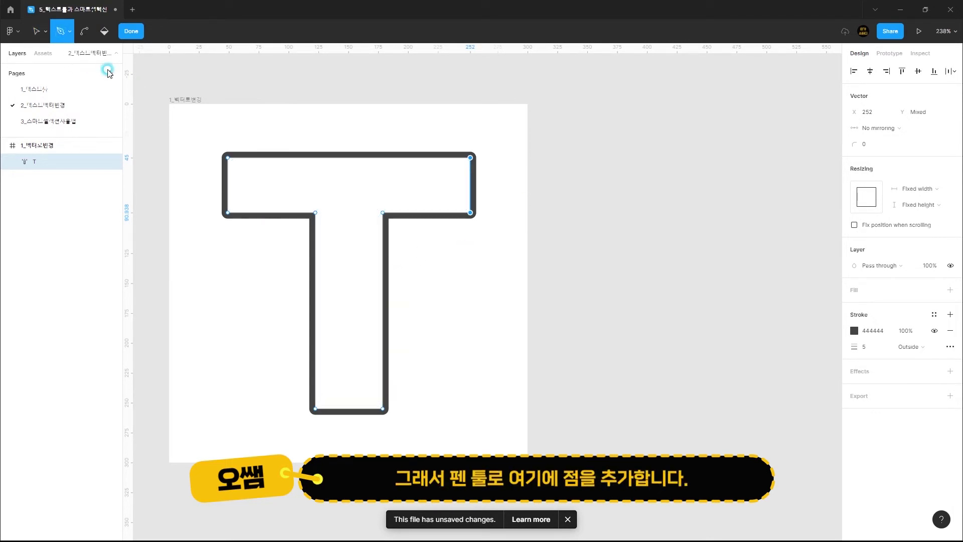
pyautogui.click(383, 235)
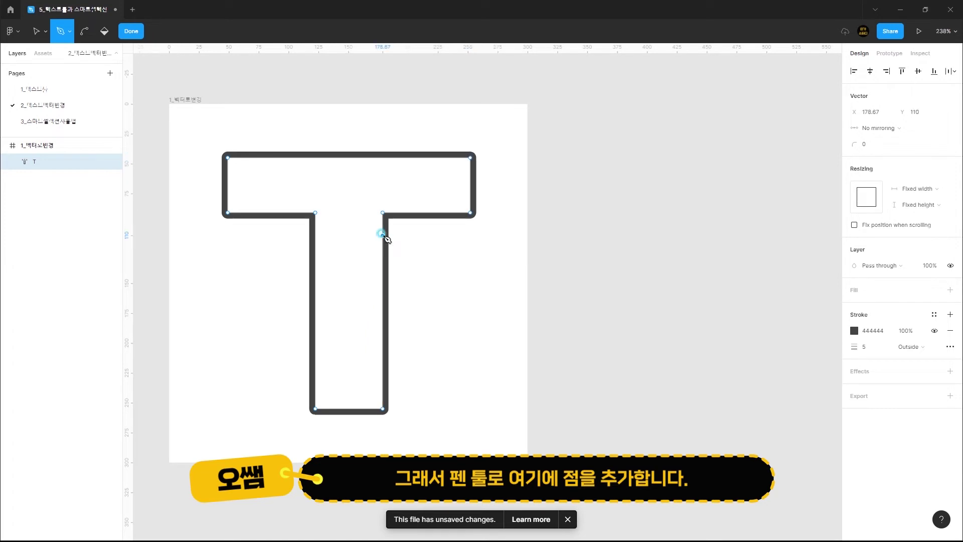
pyautogui.press('Escape')
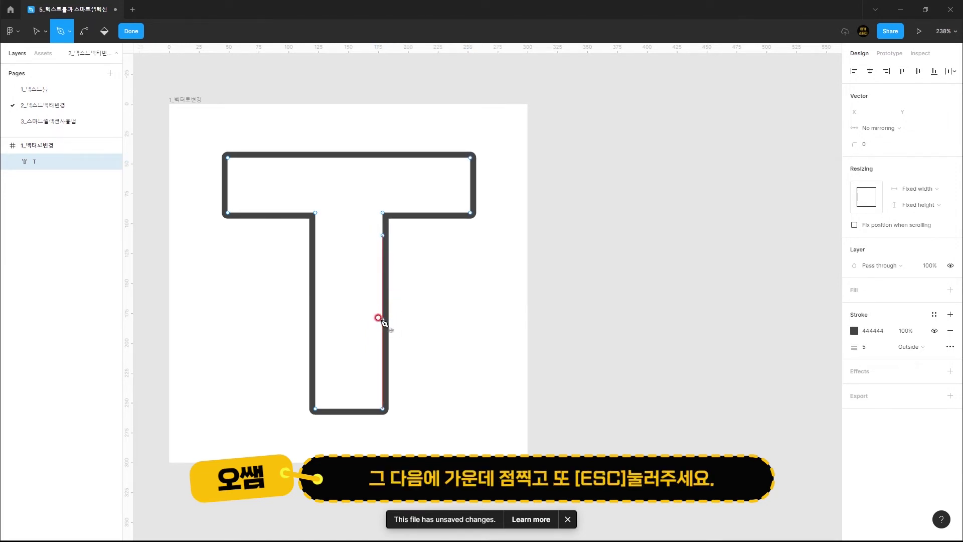
pyautogui.click(382, 321)
pyautogui.press('Escape')
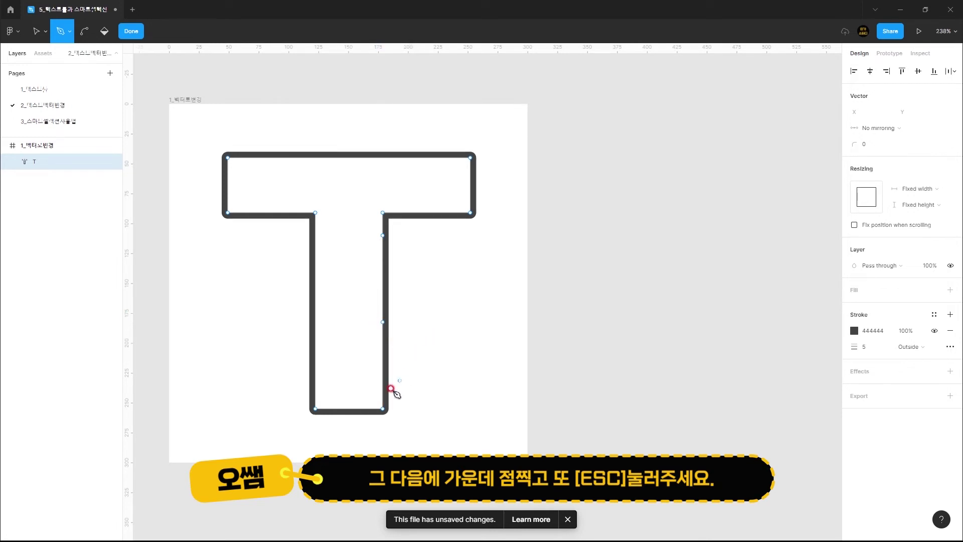
pyautogui.click(381, 387)
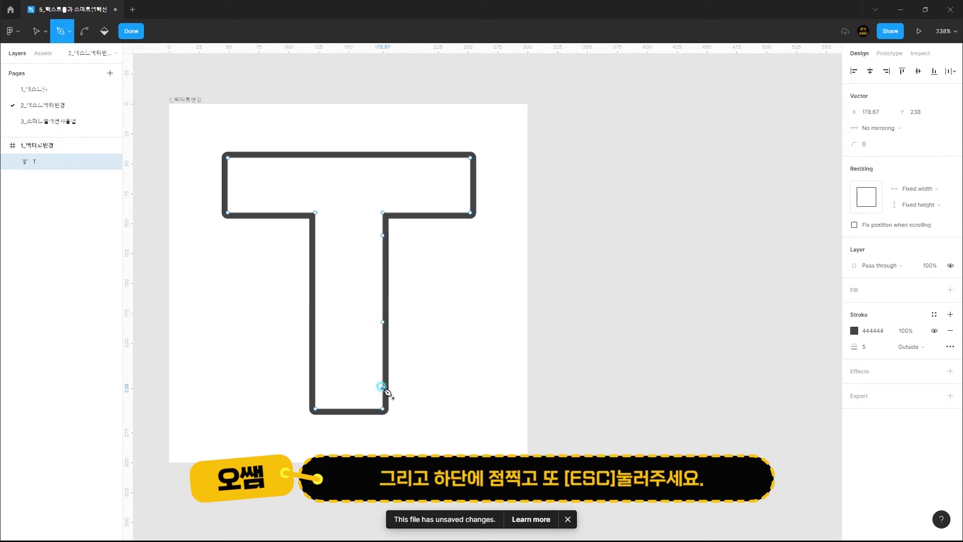
pyautogui.press('Escape')
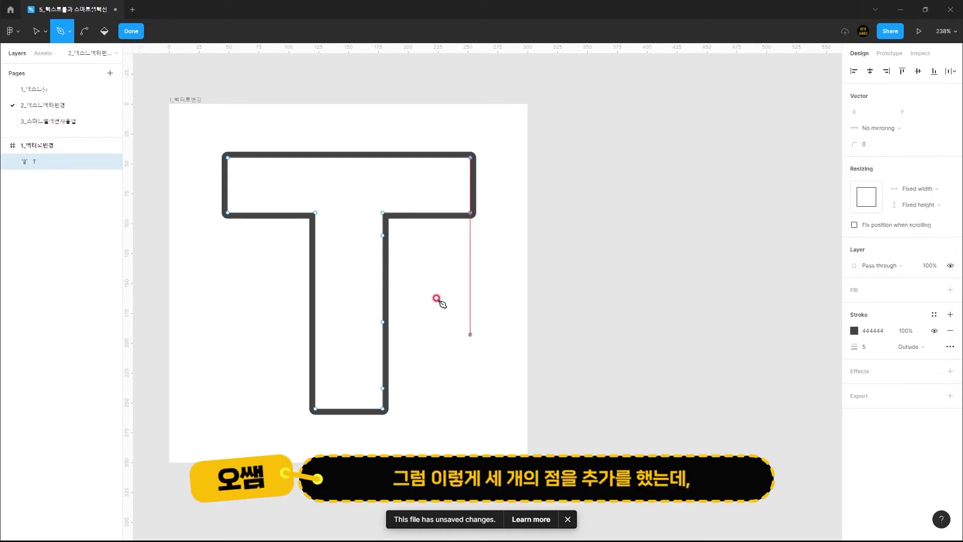
# Step: Delete the middle added point to break open the stem's right edge, and finish editing the vector
pyautogui.click(36, 31)
pyautogui.click(384, 321)
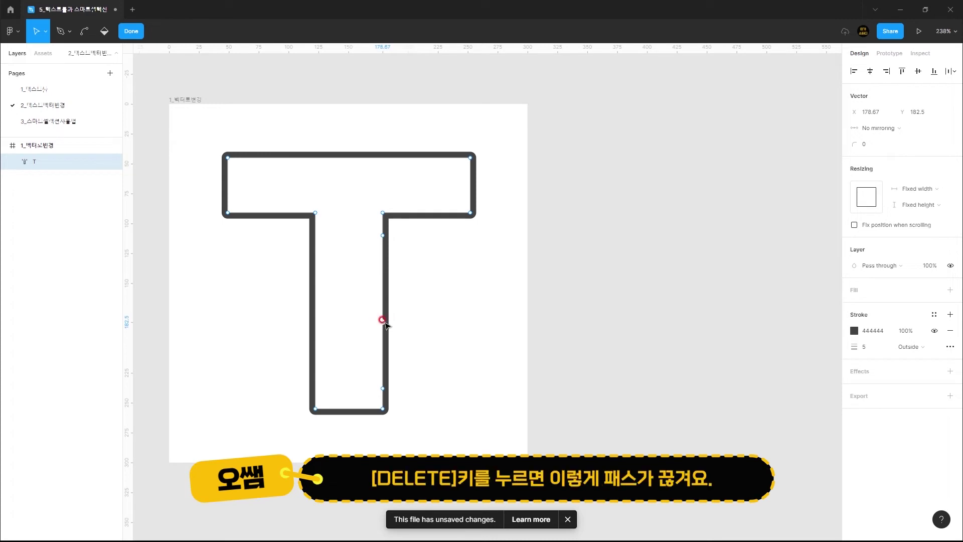
pyautogui.press('Delete')
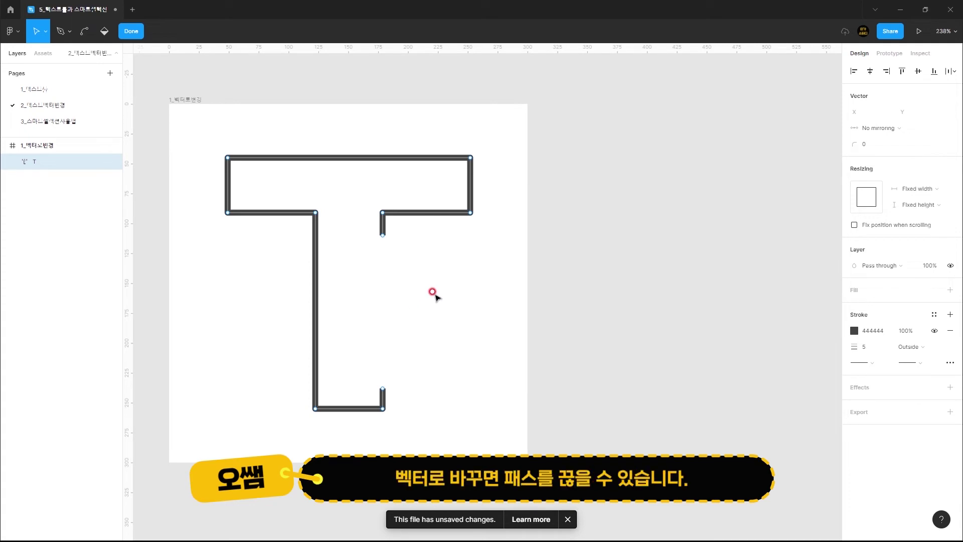
pyautogui.click(130, 32)
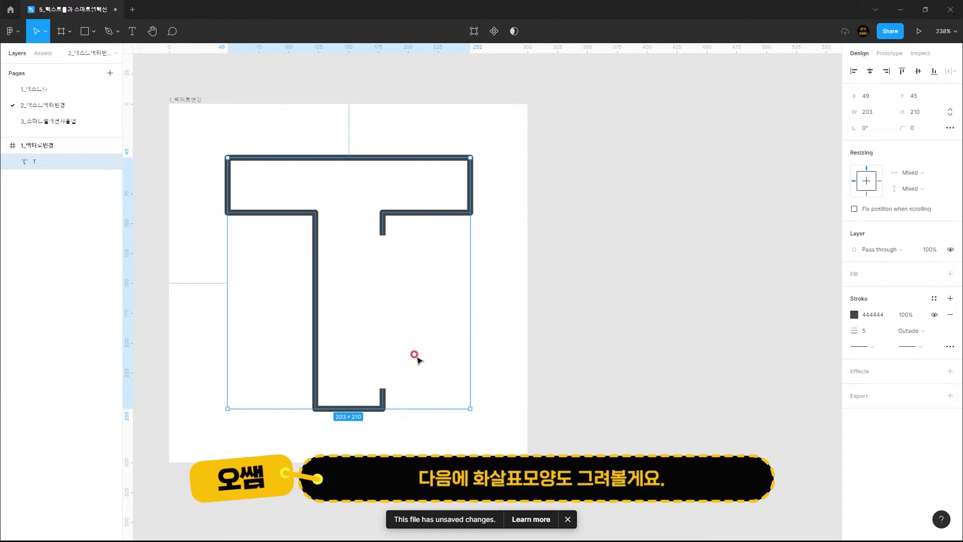
pyautogui.click(508, 262)
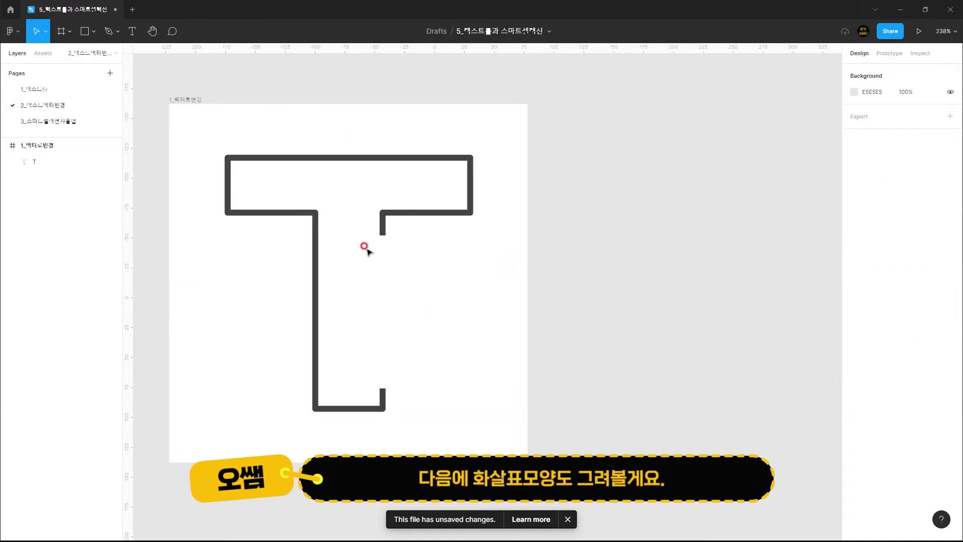
# Step: Draw a polygon triangle about 107 wide and 123 high beside the T's stem, at about X 201, Y 132
pyautogui.click(95, 32)
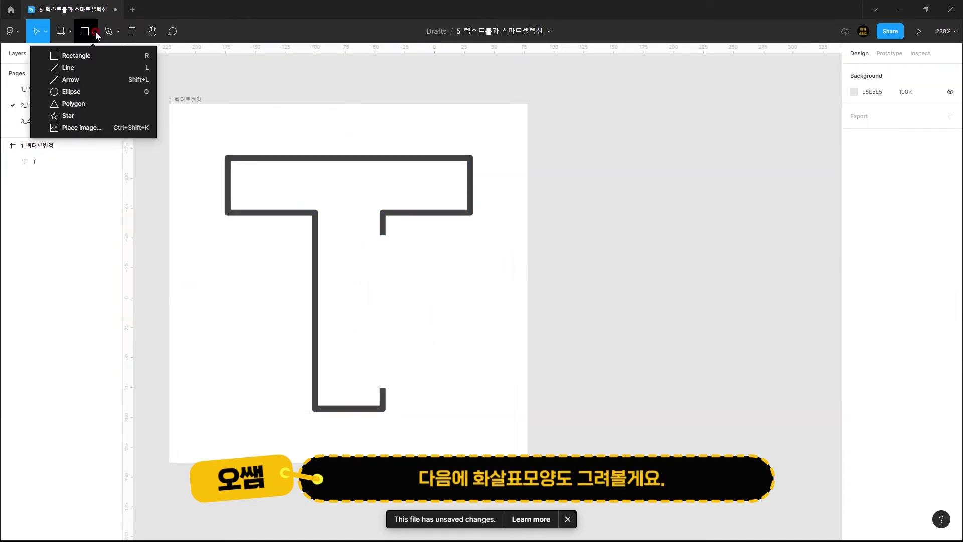
pyautogui.click(98, 104)
pyautogui.moveTo(409, 261); pyautogui.dragTo(556, 409)
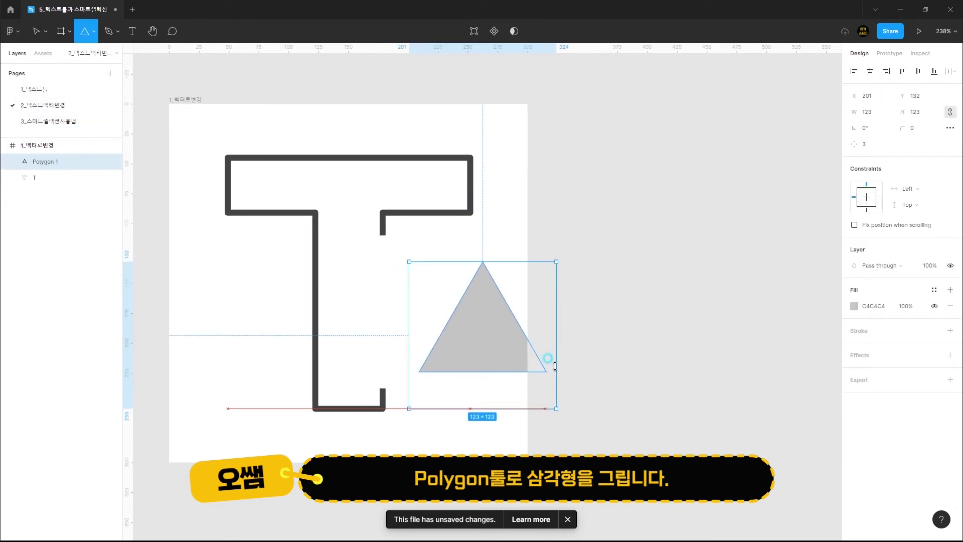
pyautogui.moveTo(556, 310); pyautogui.dragTo(538, 310)
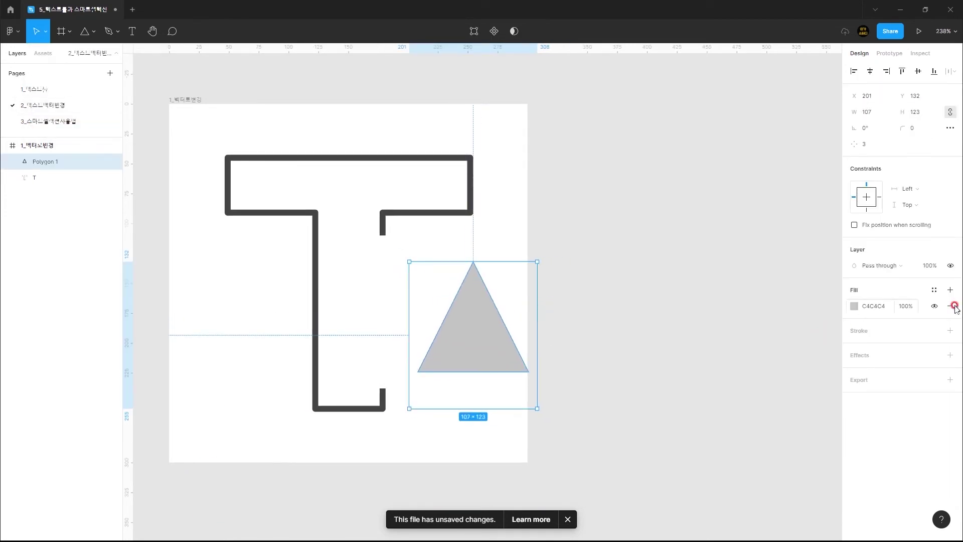
# Step: Replace the triangle's fill with a stroke of width 5 in color 444444
pyautogui.click(952, 331)
pyautogui.click(950, 306)
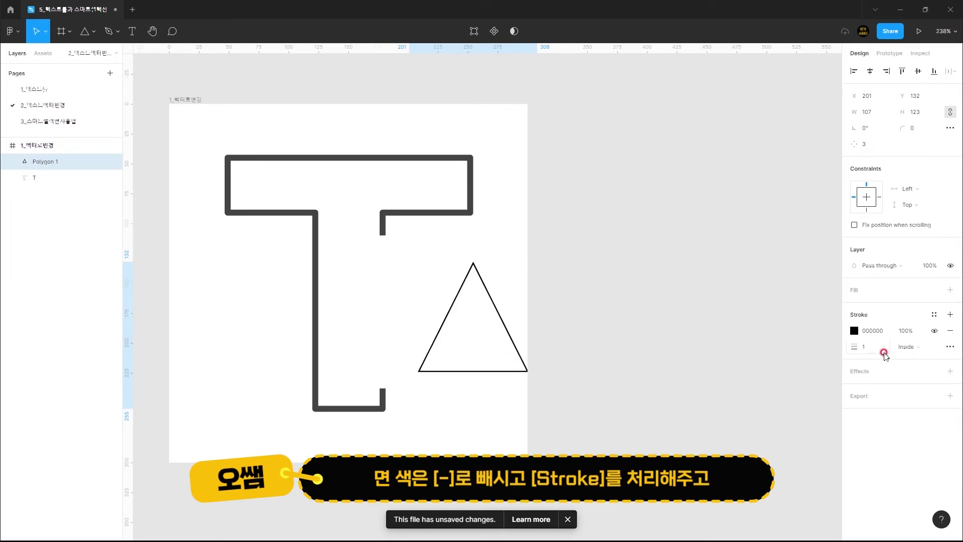
pyautogui.click(870, 347)
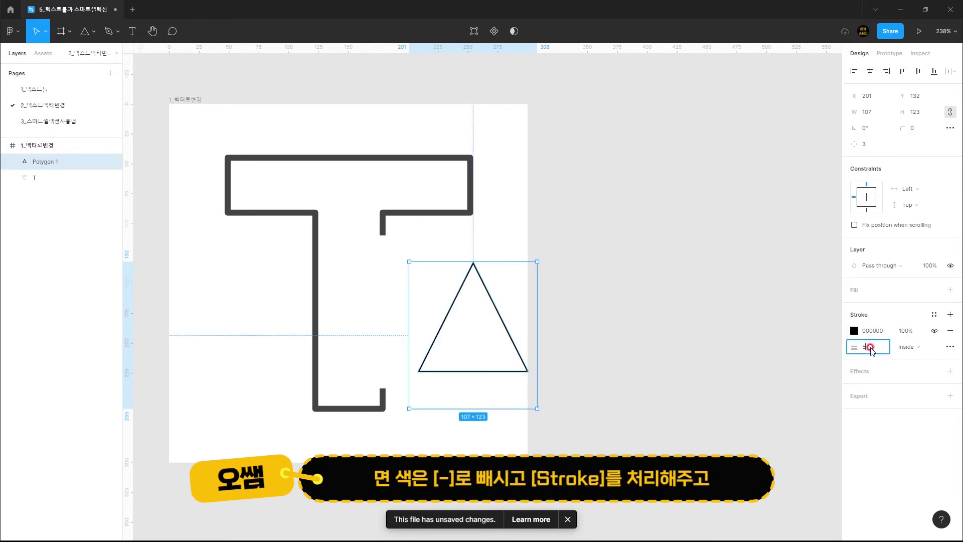
pyautogui.press('Return')
pyautogui.click(881, 333)
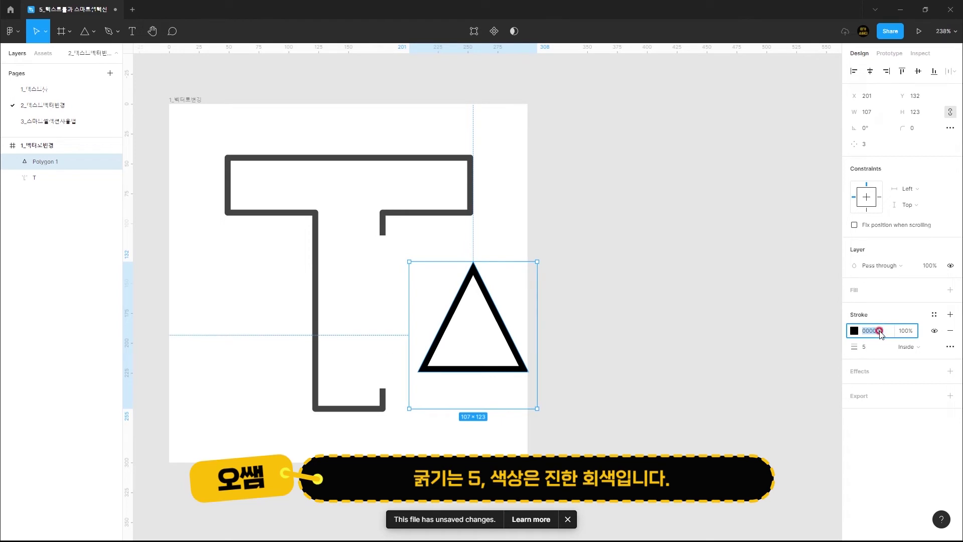
pyautogui.write('444444')
pyautogui.press('Return')
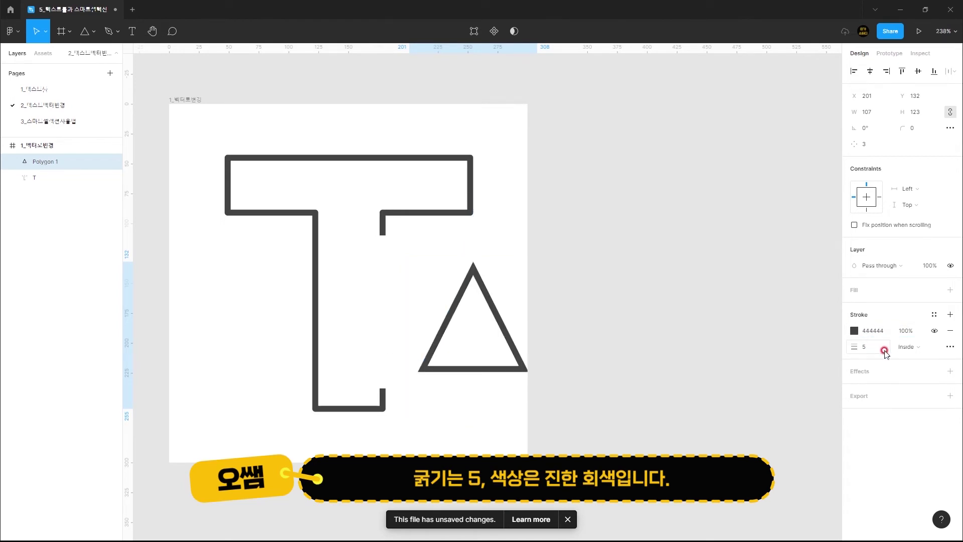
# Step: Set the triangle's stroke position to Outside with round joins, and move the triangle closer to the stem, at about X 182, Y 127
pyautogui.click(916, 348)
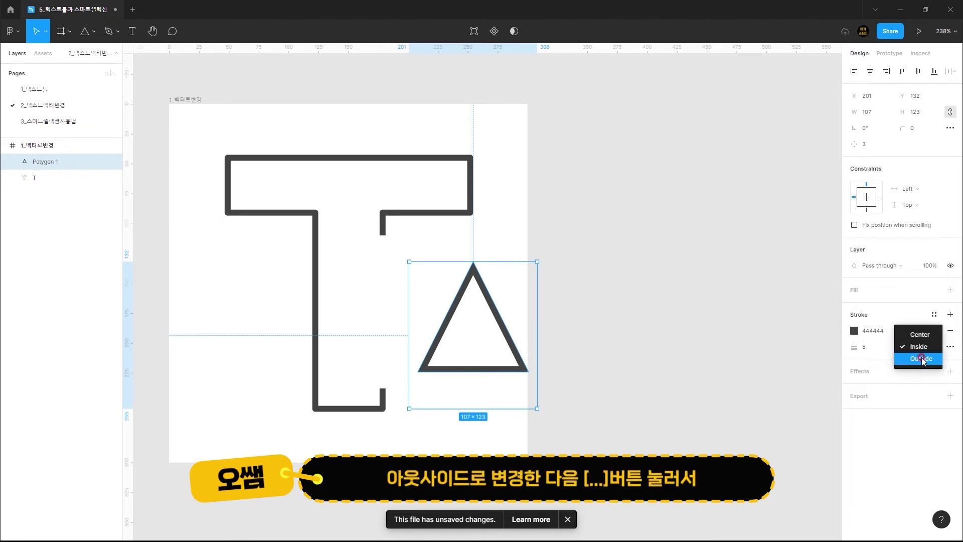
pyautogui.click(916, 361)
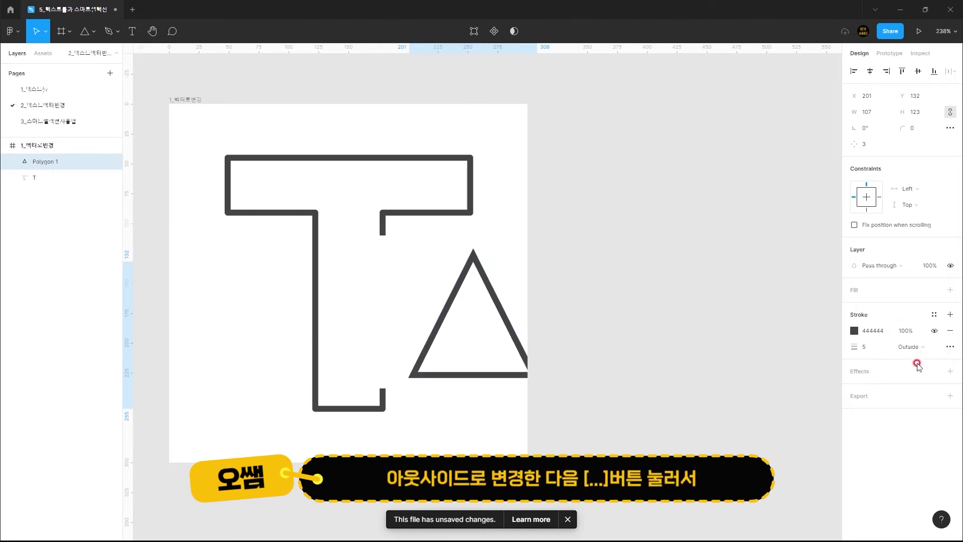
pyautogui.click(950, 346)
pyautogui.click(830, 420)
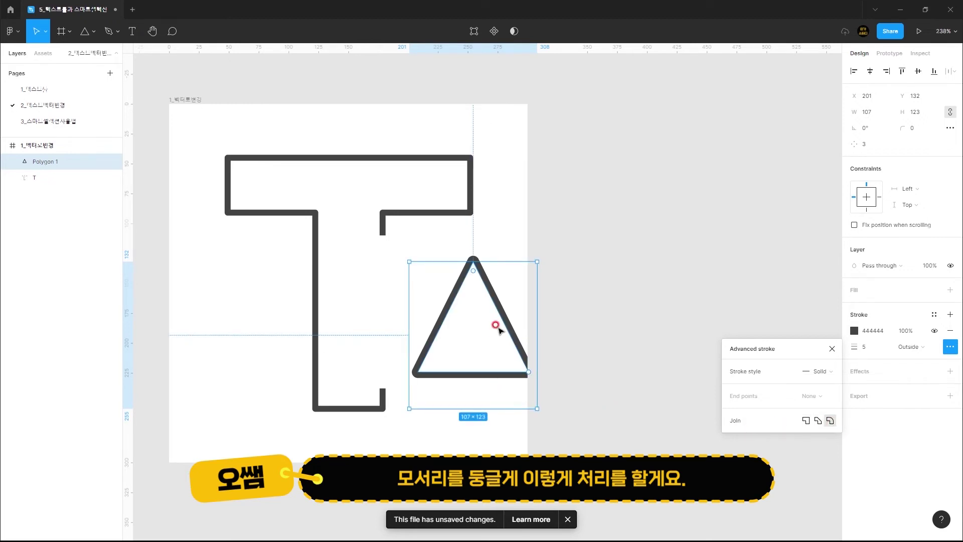
pyautogui.moveTo(503, 314); pyautogui.dragTo(483, 311)
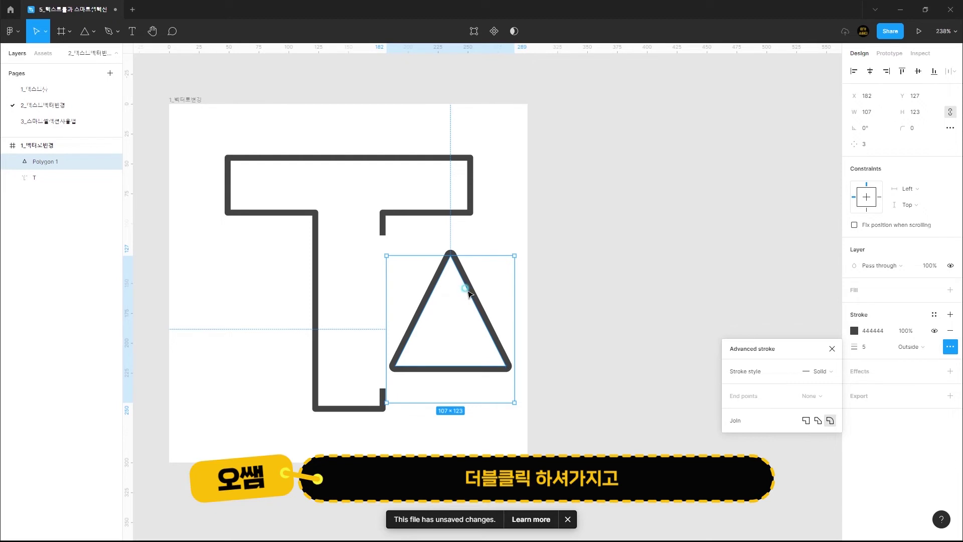
# Step: Add a point at the middle of the triangle's bottom edge, raise it to about Y 196.5, and finish editing the vector
pyautogui.doubleClick(465, 288)
pyautogui.press('p')
pyautogui.click(451, 367)
pyautogui.press('Escape')
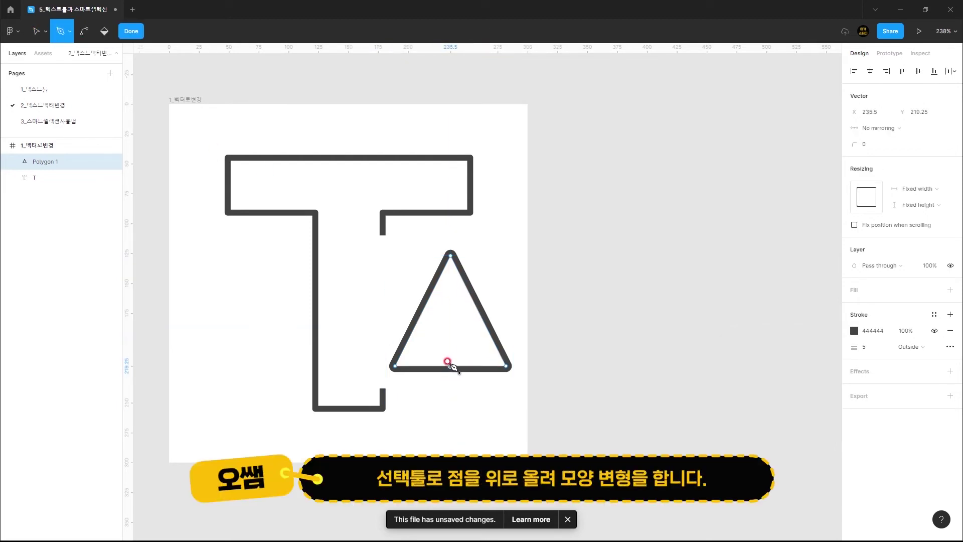
pyautogui.press('v')
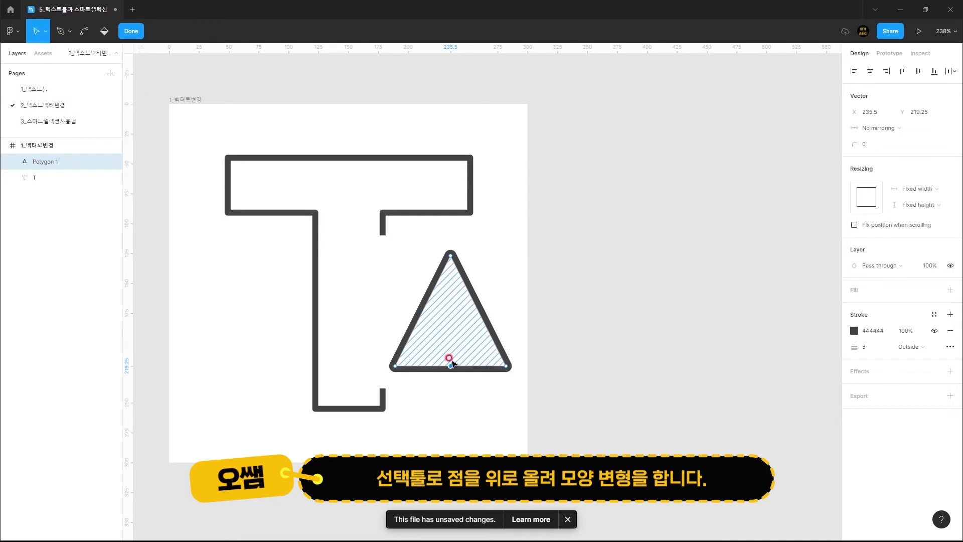
pyautogui.click(451, 367)
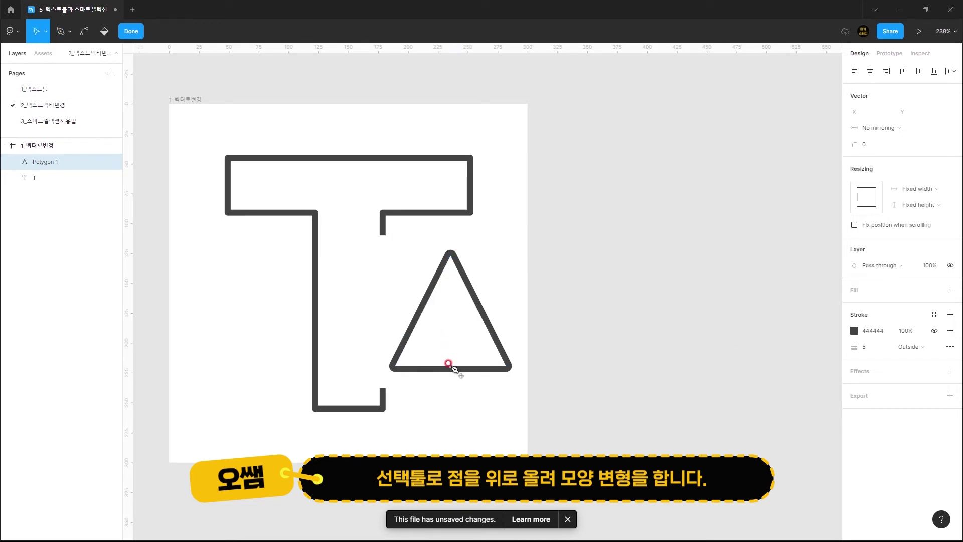
pyautogui.moveTo(451, 367); pyautogui.dragTo(451, 340)
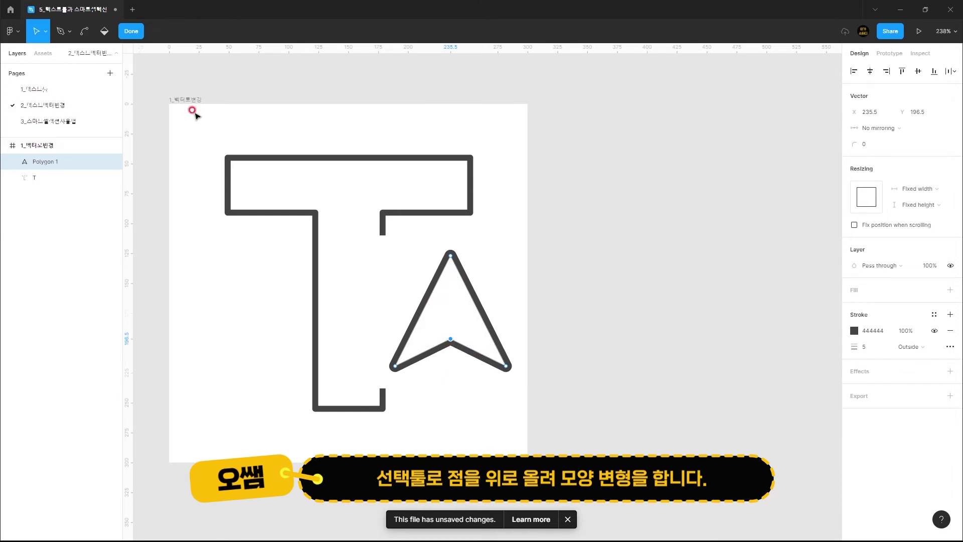
pyautogui.click(133, 34)
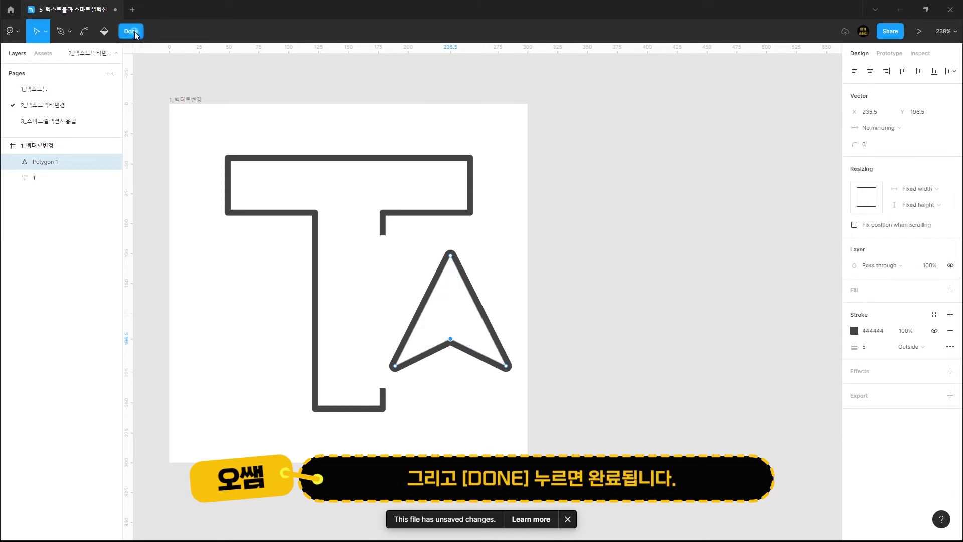
pyautogui.click(131, 32)
# Step: Add a solid fill to the arrow shape in color FF6969
pyautogui.click(490, 327)
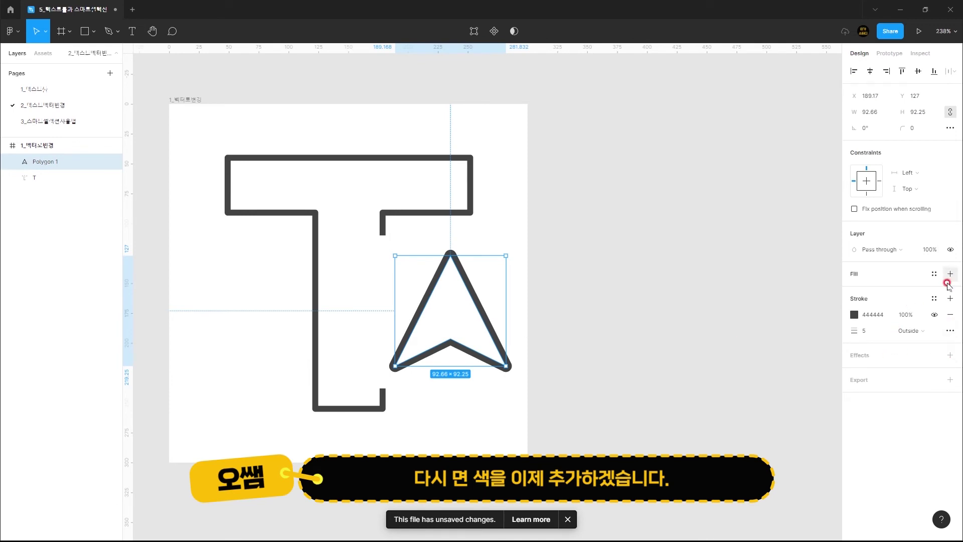
pyautogui.click(950, 273)
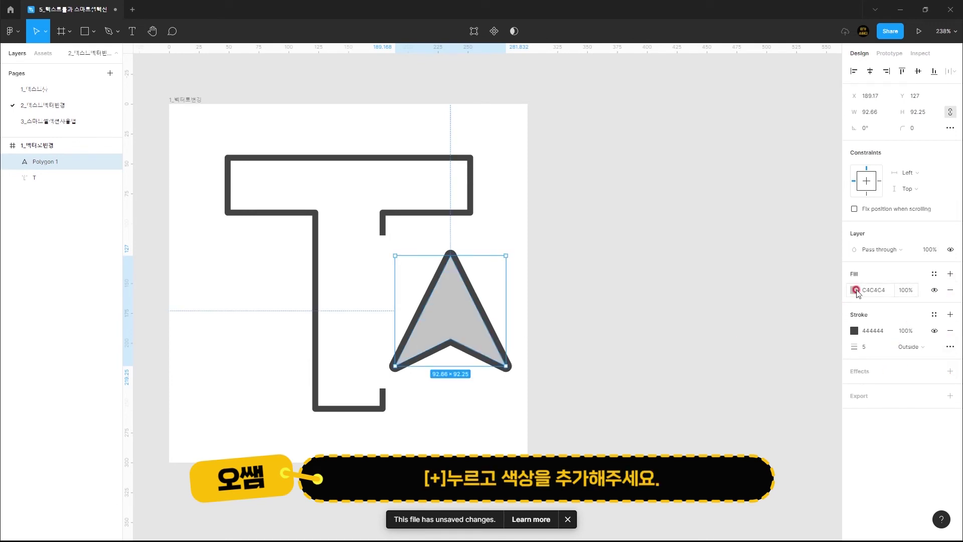
pyautogui.click(854, 290)
pyautogui.moveTo(790, 295); pyautogui.dragTo(798, 292)
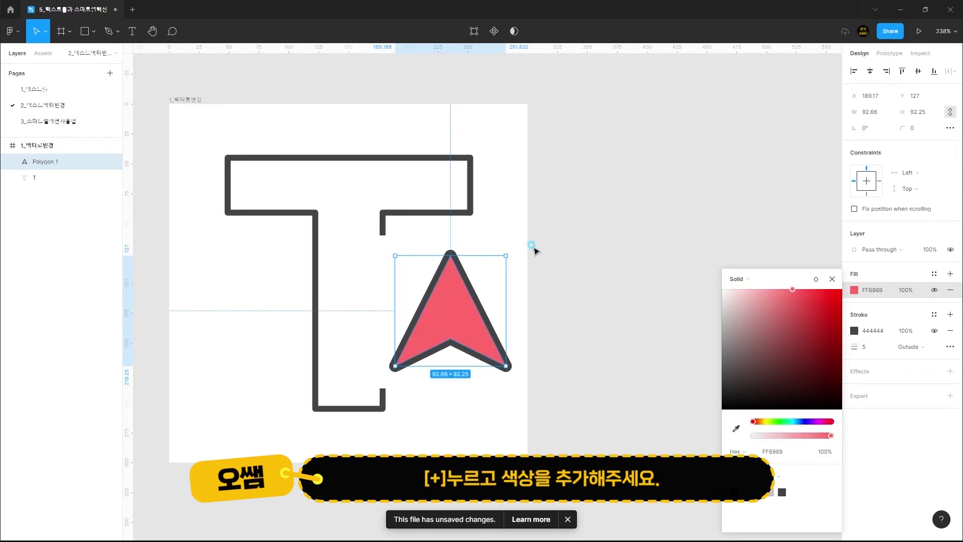
pyautogui.click(503, 326)
pyautogui.click(506, 329)
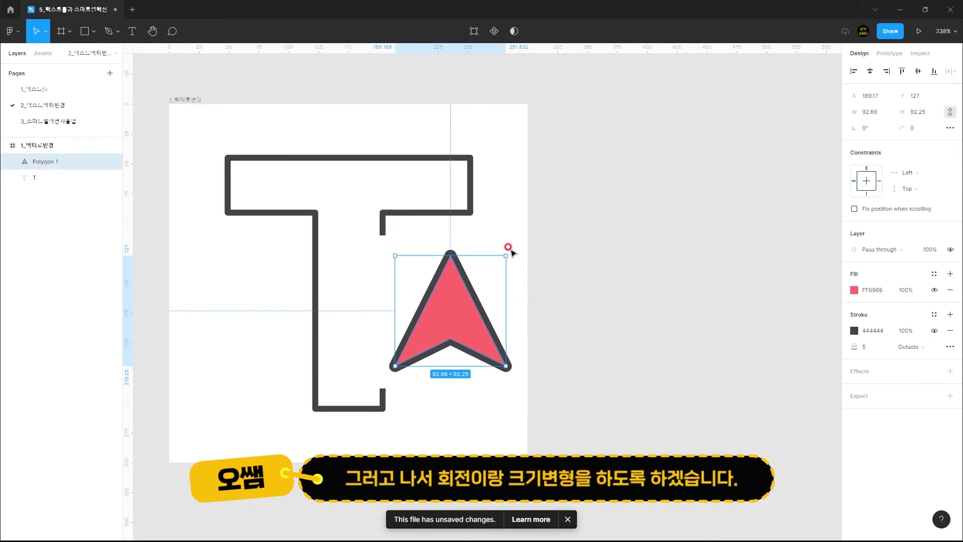
# Step: Rotate the arrow shape, reposition it beside the T's stem, and deselect it
pyautogui.moveTo(511, 251); pyautogui.dragTo(423, 382)
pyautogui.moveTo(465, 307)
pyautogui.mouseDown()
pyautogui.moveTo(458, 281)
pyautogui.moveTo(514, 295)
pyautogui.moveTo(451, 300)
pyautogui.mouseUp()
pyautogui.click(486, 391)
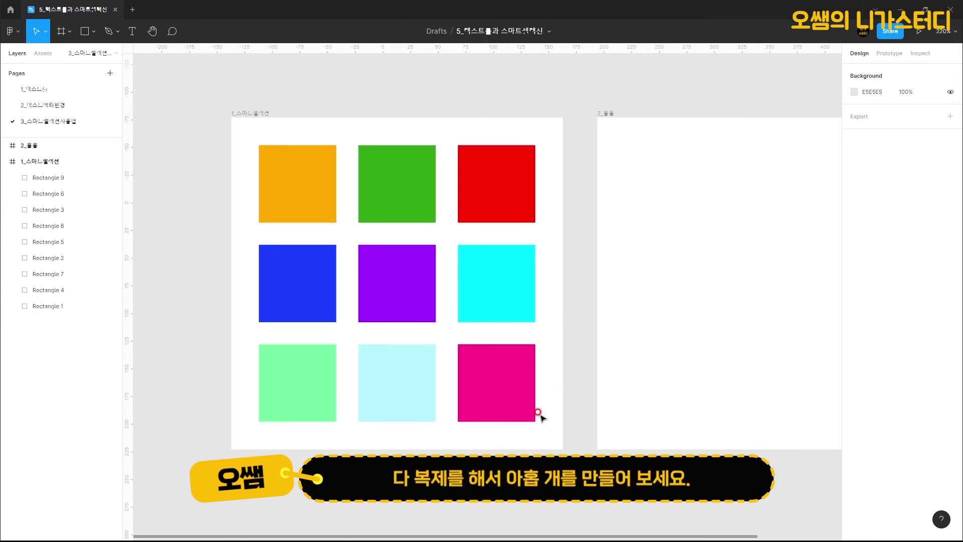
# Step: Select all nine squares as a smart selection and move the orange square to the end of the first row
pyautogui.moveTo(232, 134); pyautogui.dragTo(548, 444)
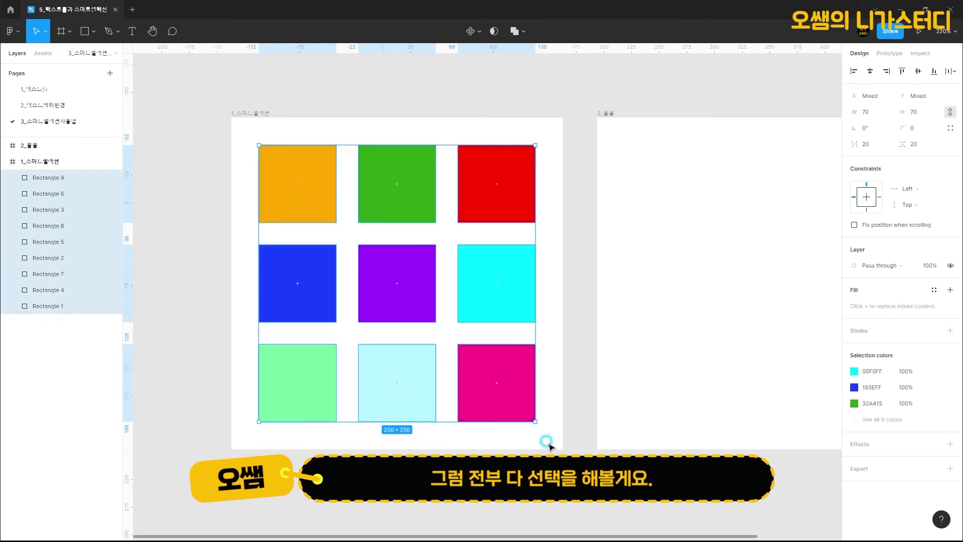
pyautogui.moveTo(398, 201)
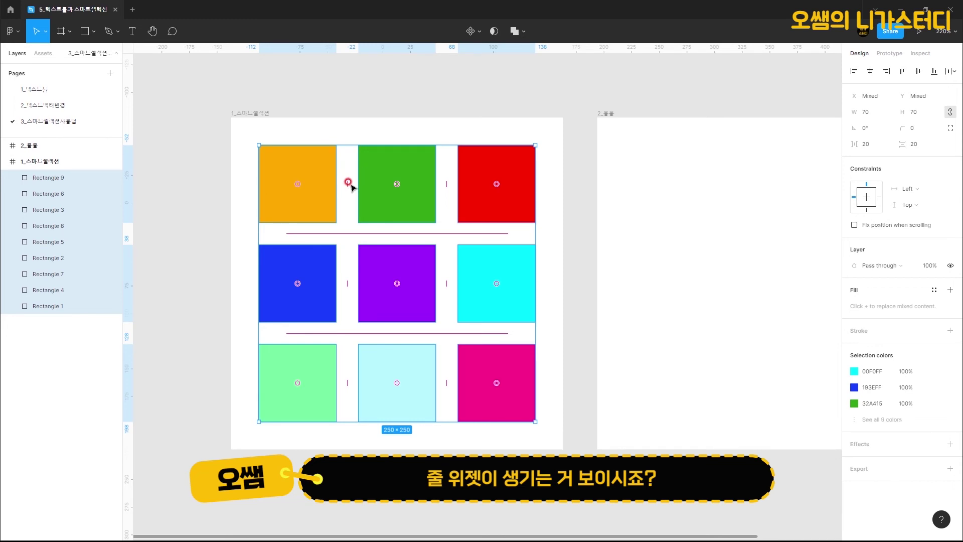
pyautogui.moveTo(298, 184)
pyautogui.mouseDown()
pyautogui.moveTo(294, 194)
pyautogui.moveTo(406, 182)
pyautogui.moveTo(300, 185)
pyautogui.moveTo(297, 197)
pyautogui.moveTo(300, 178)
pyautogui.mouseUp()
pyautogui.click(301, 185)
pyautogui.moveTo(241, 134); pyautogui.dragTo(550, 444)
pyautogui.moveTo(297, 183); pyautogui.dragTo(499, 182)
# Step: Try moving the green square to the start of the bottom row, and undo the move
pyautogui.click(304, 188)
pyautogui.moveTo(297, 287); pyautogui.dragTo(297, 393)
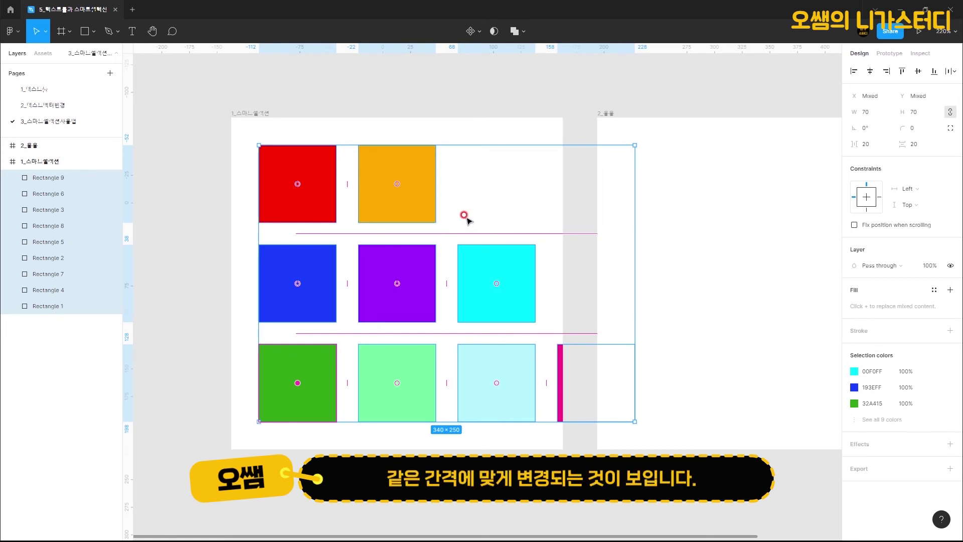
pyautogui.hotkey('ctrl', 'z')
# Step: Reorder the middle row to purple, blue, cyan and move the pale cyan square to the end of the bottom row
pyautogui.moveTo(310, 280); pyautogui.dragTo(496, 281)
pyautogui.moveTo(415, 286); pyautogui.dragTo(496, 285)
pyautogui.moveTo(398, 384); pyautogui.dragTo(503, 385)
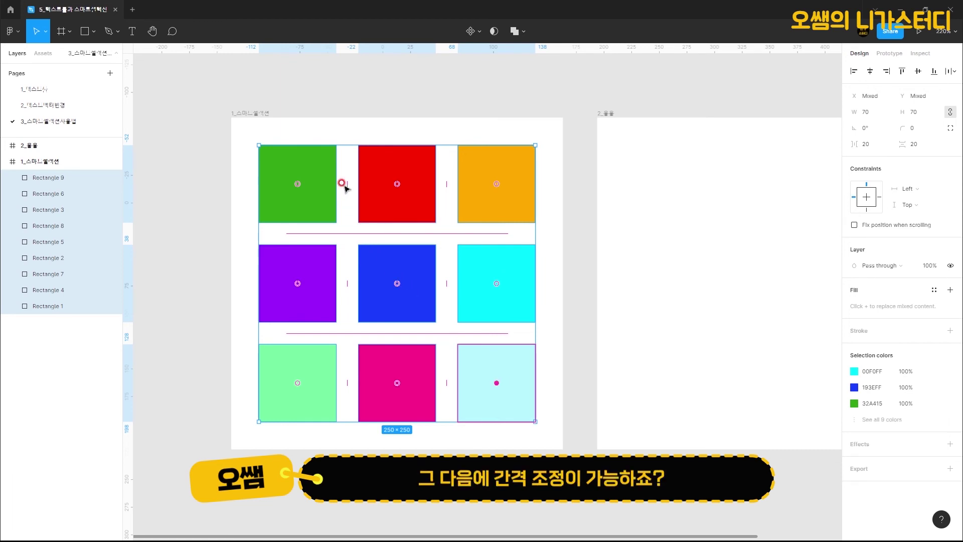
# Step: Try adjusting the horizontal spacing between all the square columns at once, and undo the change
pyautogui.moveTo(345, 185); pyautogui.dragTo(390, 195)
pyautogui.hotkey('ctrl', 'z')
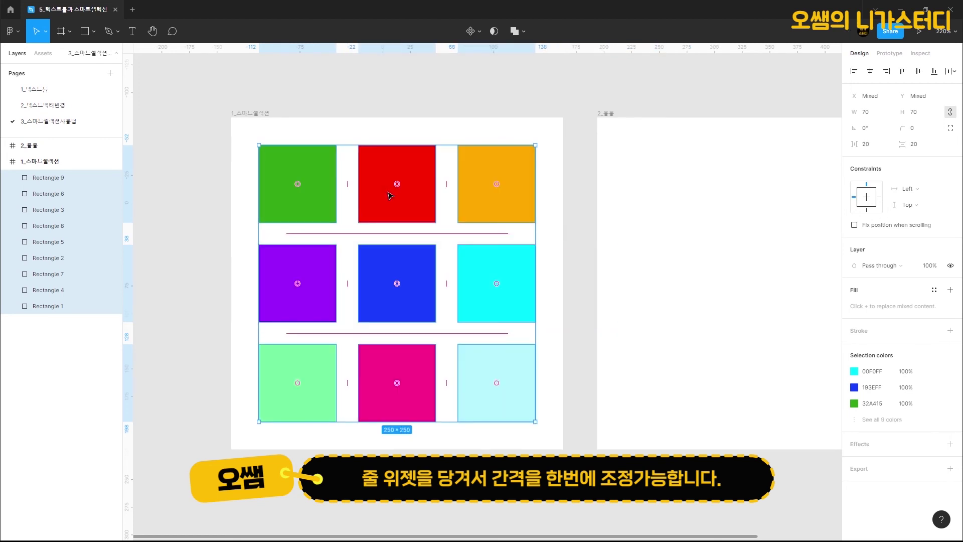
# Step: Reduce the height of only the middle row's three squares together, making the grid about 201 high, and clear the selection
pyautogui.click(298, 283)
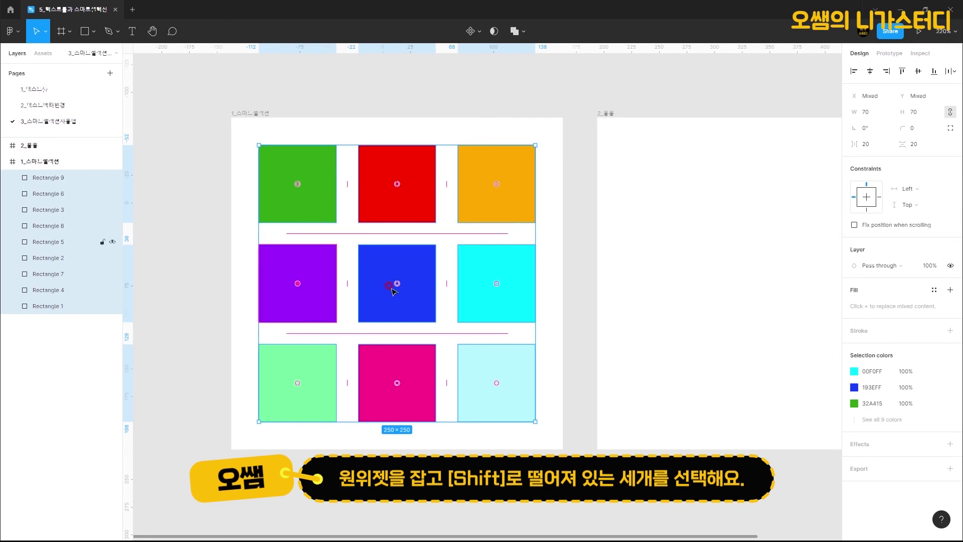
pyautogui.keyDown('shift'); pyautogui.click(396, 282); pyautogui.keyUp('shift')
pyautogui.keyDown('shift'); pyautogui.click(497, 284); pyautogui.keyUp('shift')
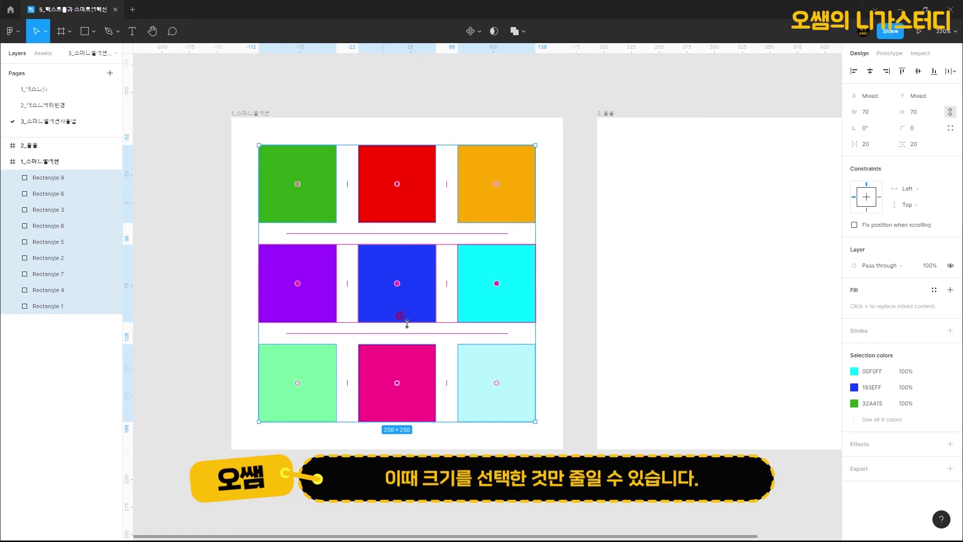
pyautogui.moveTo(404, 321); pyautogui.dragTo(403, 268)
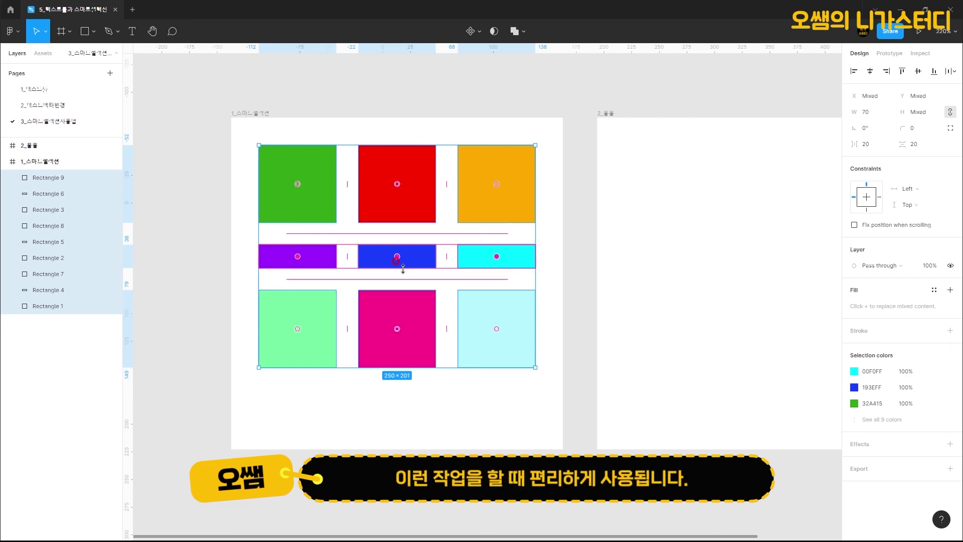
pyautogui.click(482, 420)
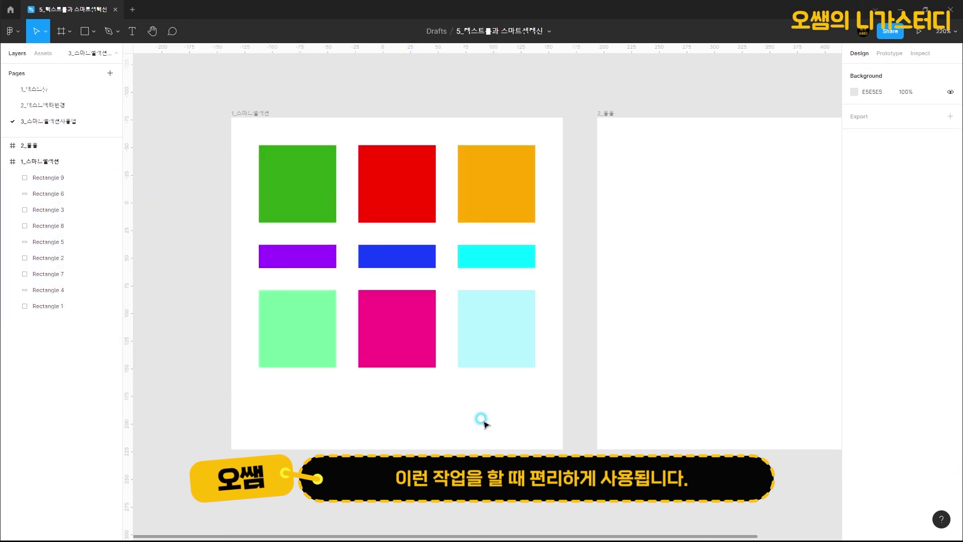
# Step: Draw a rectangle 184 wide and 250 high in the second frame and center it at about X 58, Y 25
pyautogui.moveTo(597, 302); pyautogui.dragTo(421, 291)
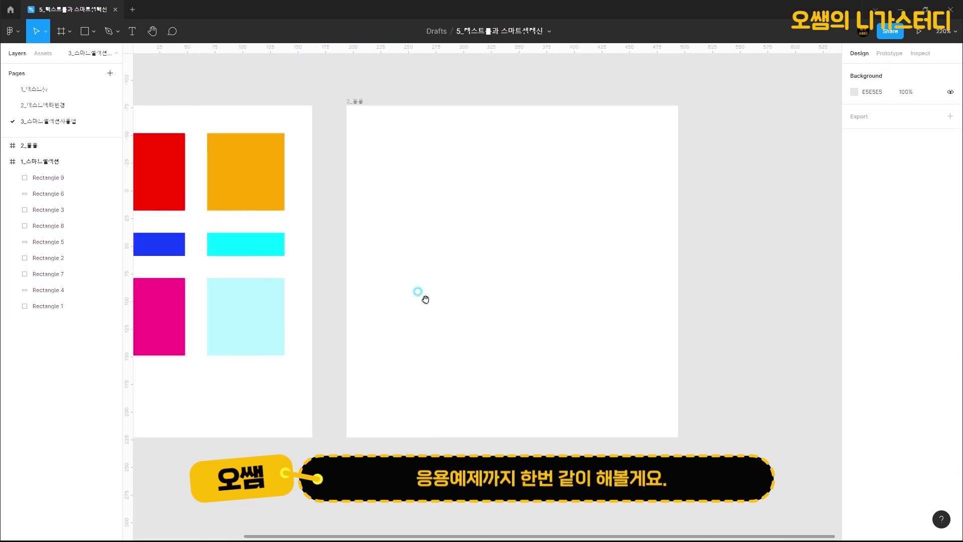
pyautogui.click(84, 32)
pyautogui.moveTo(379, 129); pyautogui.dragTo(582, 406)
pyautogui.moveTo(519, 317)
pyautogui.mouseDown()
pyautogui.moveTo(558, 310)
pyautogui.moveTo(553, 316)
pyautogui.mouseUp()
# Step: Give the rectangle a black 000000 inside stroke of width 10 and remove its fill
pyautogui.click(949, 315)
pyautogui.click(949, 290)
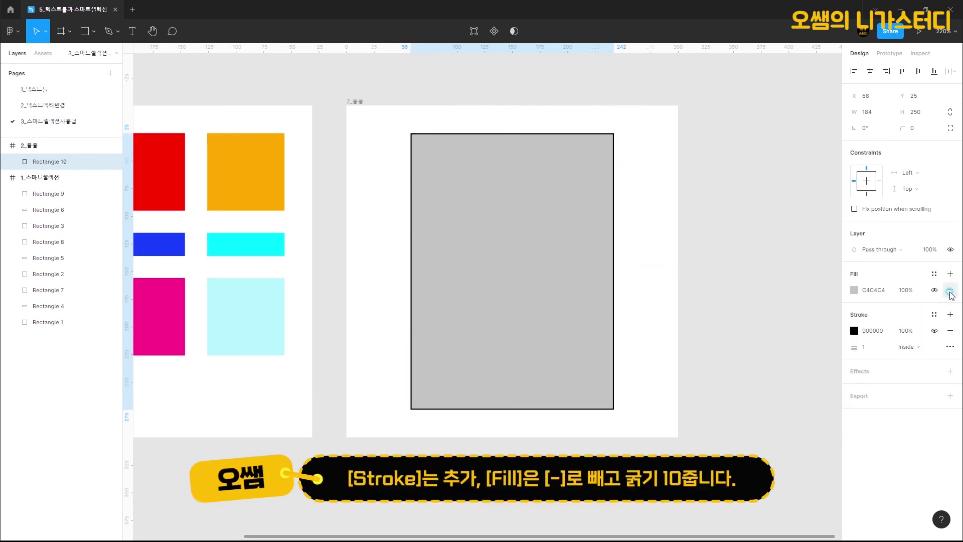
pyautogui.click(871, 329)
pyautogui.write('10')
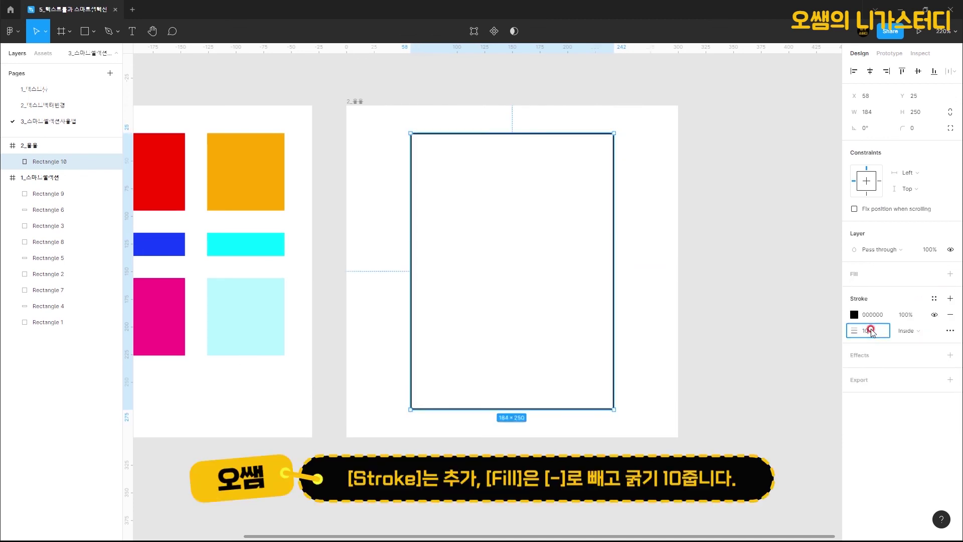
pyautogui.press('Return')
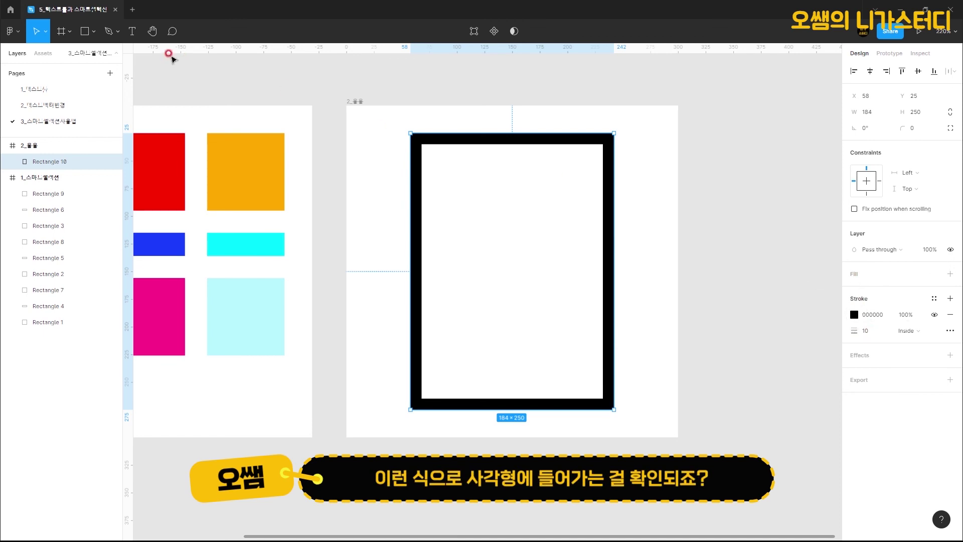
# Step: Draw a line-like rectangle 135 wide and 10 high inside the outline's upper part and fill it with black 000000
pyautogui.click(95, 32)
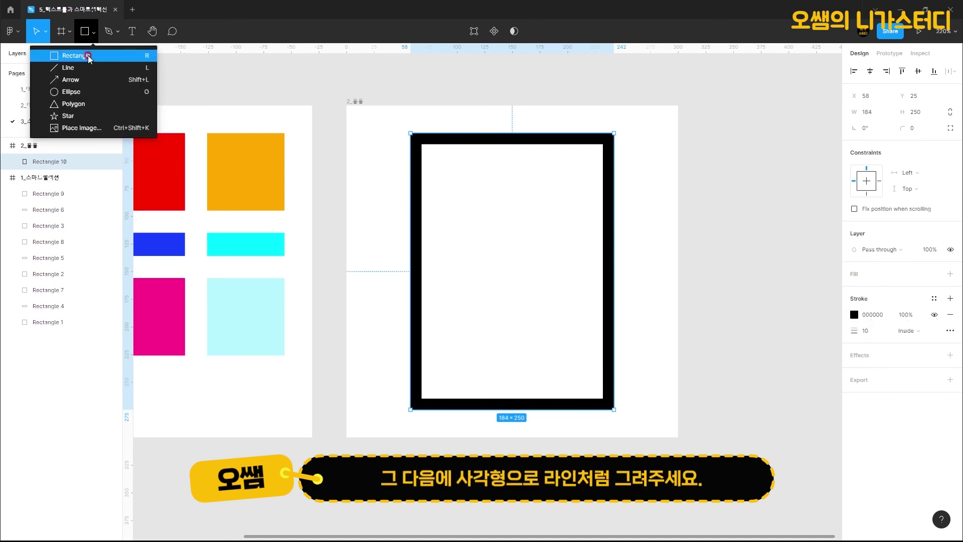
pyautogui.click(79, 53)
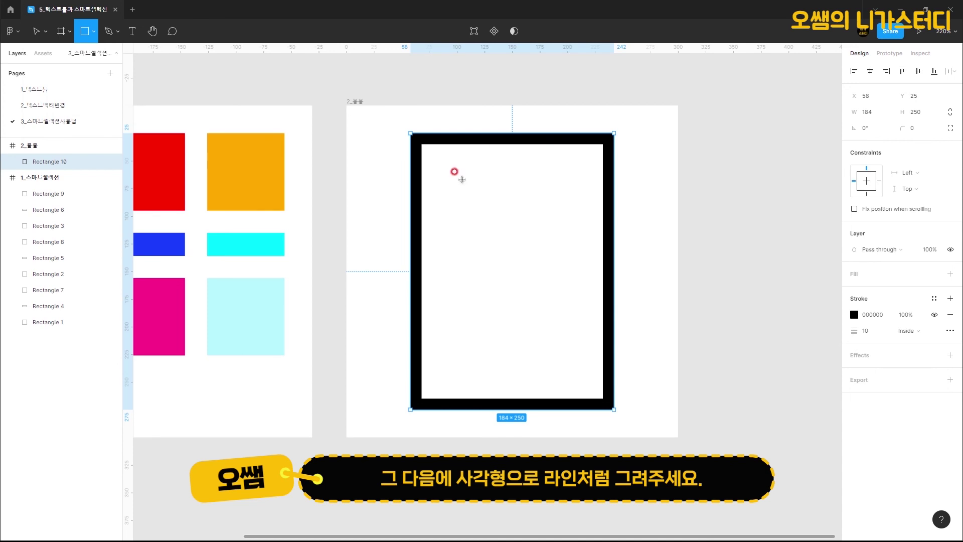
pyautogui.moveTo(433, 158); pyautogui.dragTo(585, 174)
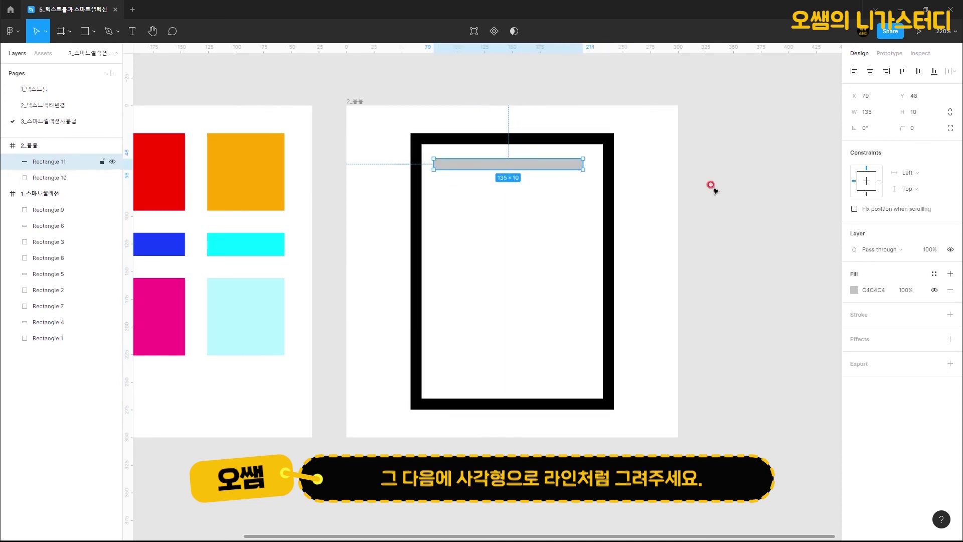
pyautogui.click(855, 291)
pyautogui.moveTo(733, 372); pyautogui.dragTo(722, 409)
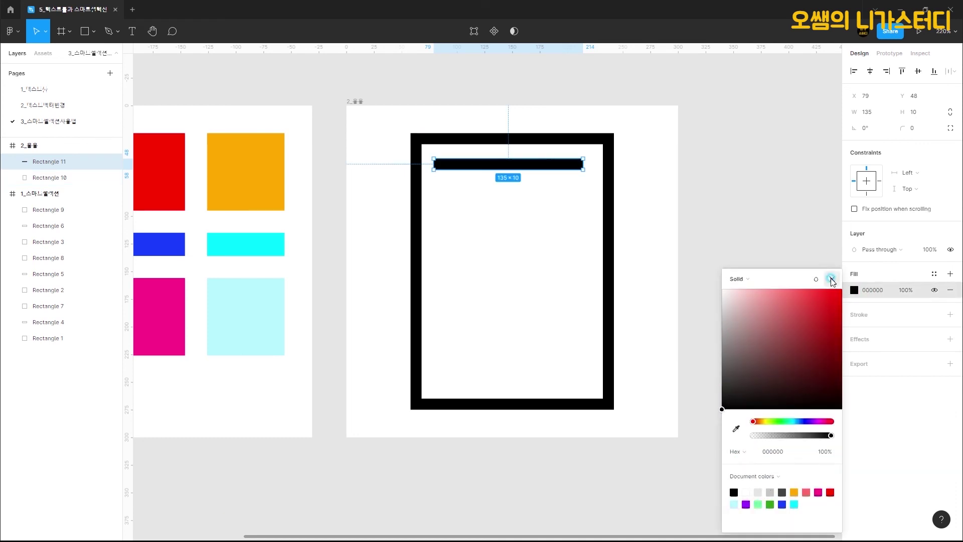
pyautogui.click(832, 279)
# Step: Duplicate the black bar downward at 18-unit intervals, aligned at X 82, to make six bars in total
pyautogui.moveTo(570, 163); pyautogui.dragTo(565, 183)
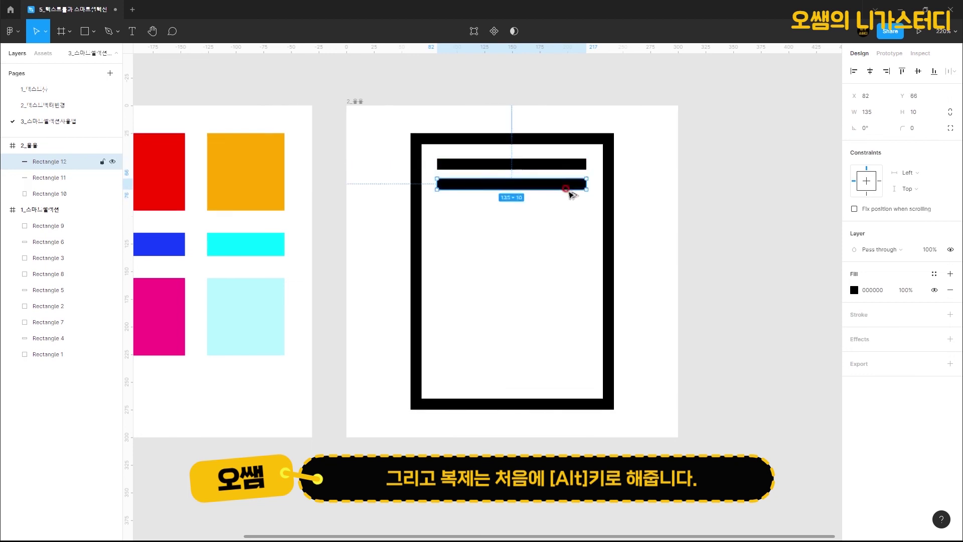
pyautogui.hotkey('ctrl', 'd')
pyautogui.hotkey('ctrl', 'd')
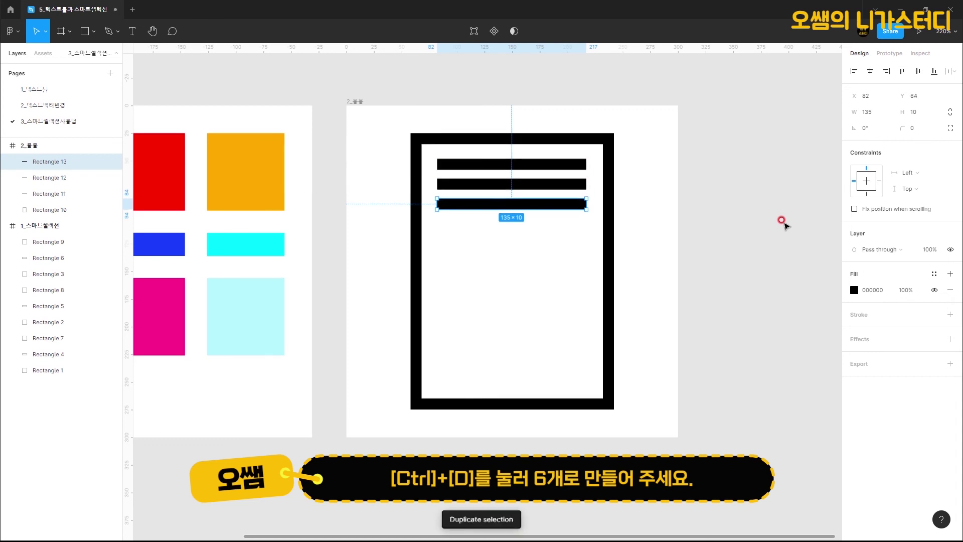
pyautogui.hotkey('ctrl', 'd')
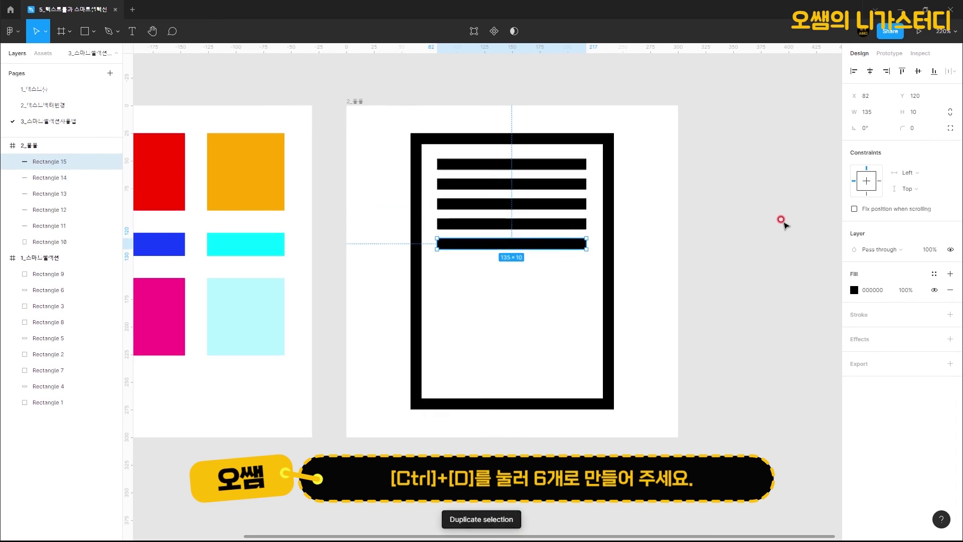
pyautogui.hotkey('ctrl', 'd')
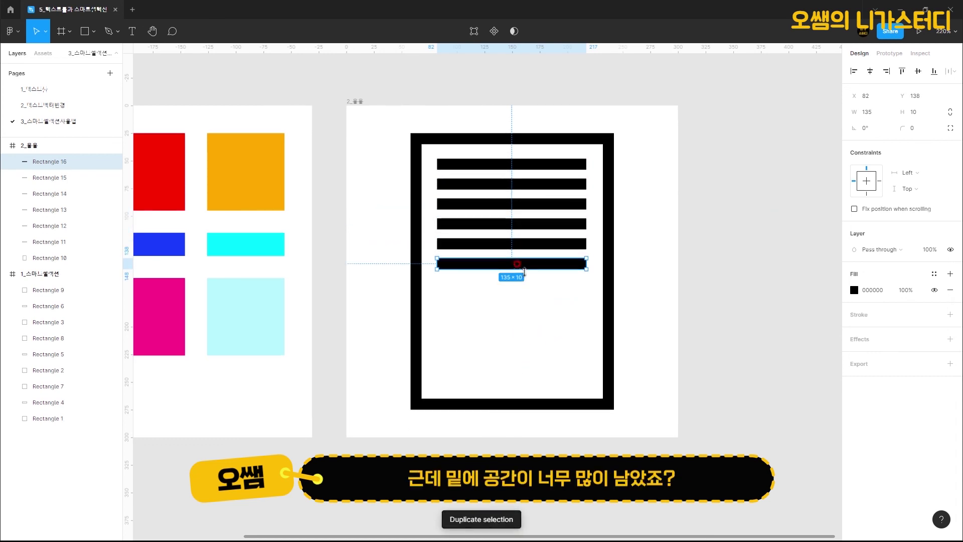
# Step: Select only the six black bars, leaving out the outline rectangle, and spread them vertically to an even spacing of 29
pyautogui.click(668, 277)
pyautogui.moveTo(675, 280); pyautogui.dragTo(437, 132)
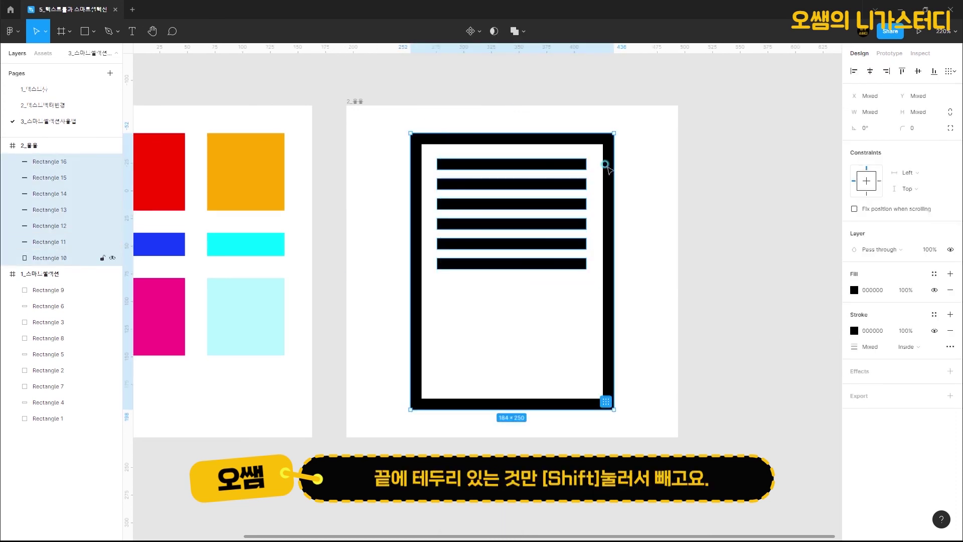
pyautogui.keyDown('shift'); pyautogui.click(606, 165); pyautogui.keyUp('shift')
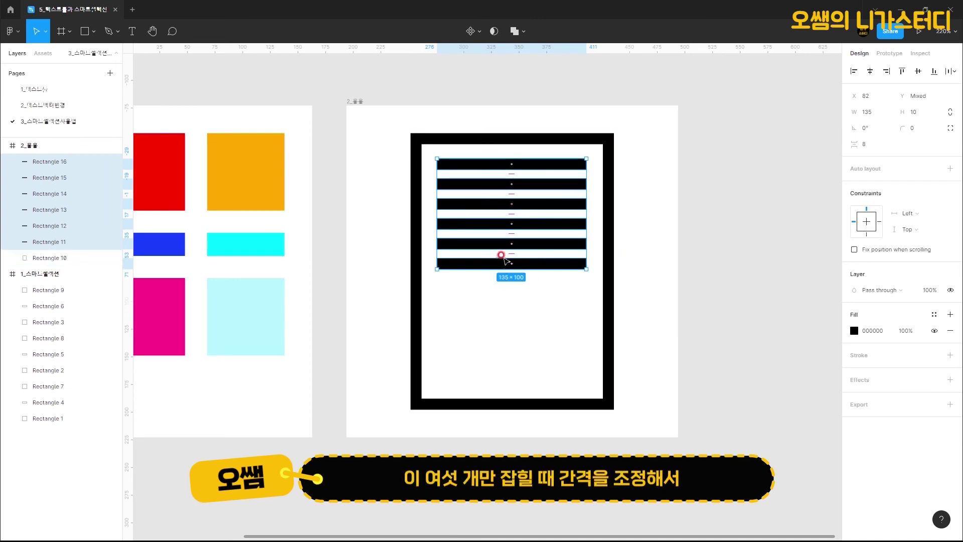
pyautogui.moveTo(509, 256); pyautogui.dragTo(517, 357)
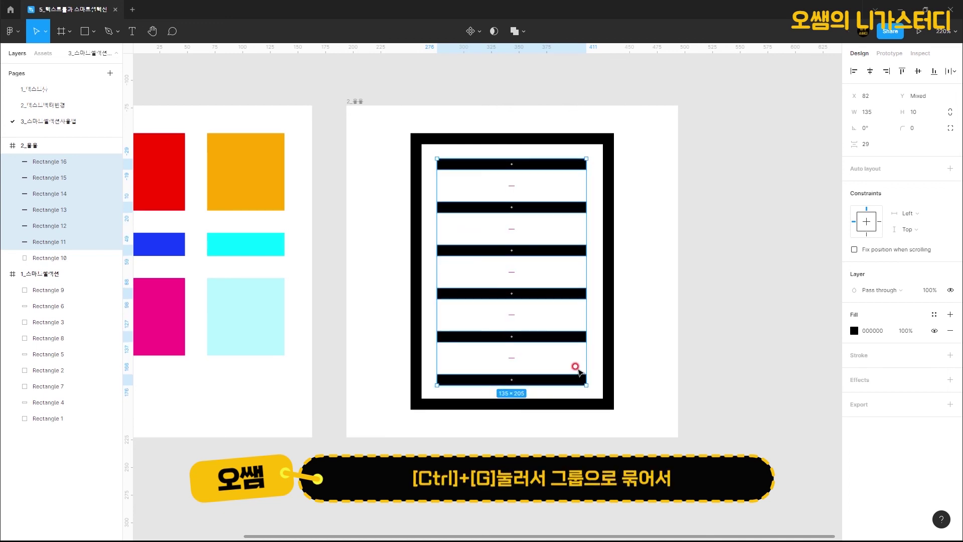
# Step: Group the six bars and center the group vertically inside the outline at X 82, Y 47
pyautogui.hotkey('ctrl', 'g')
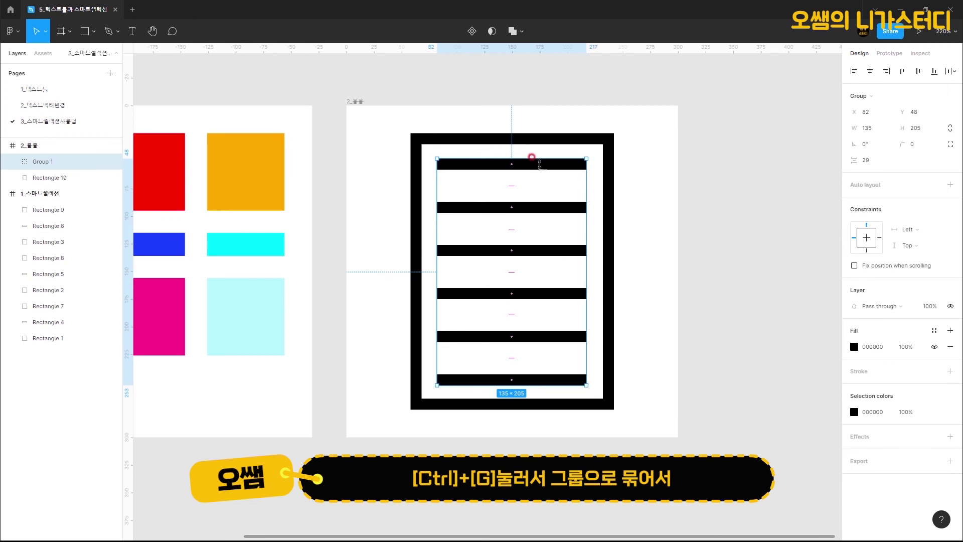
pyautogui.moveTo(540, 168); pyautogui.dragTo(543, 167)
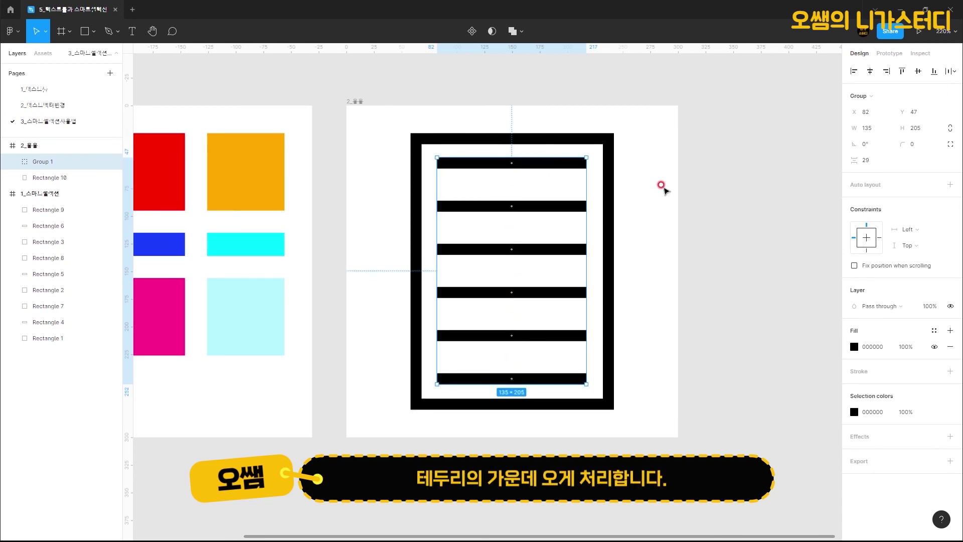
pyautogui.click(661, 185)
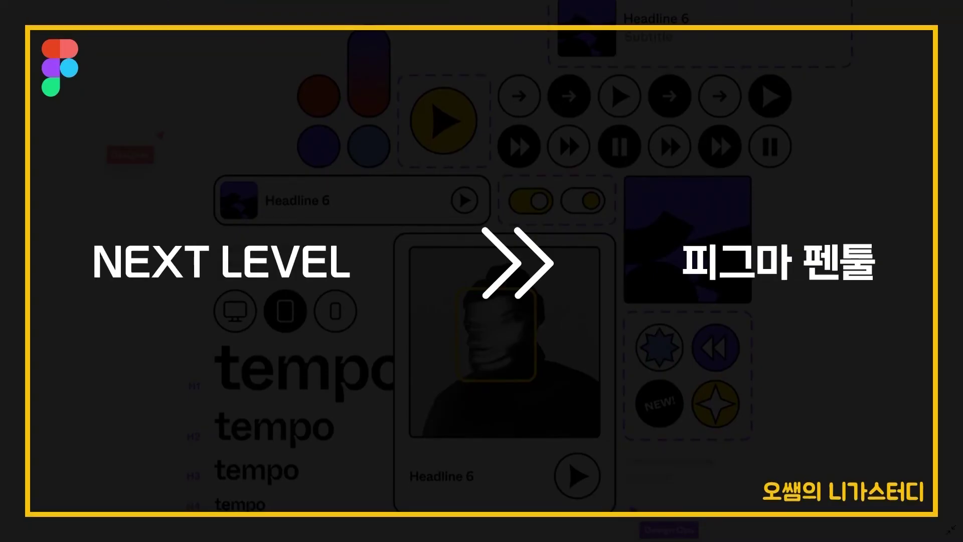